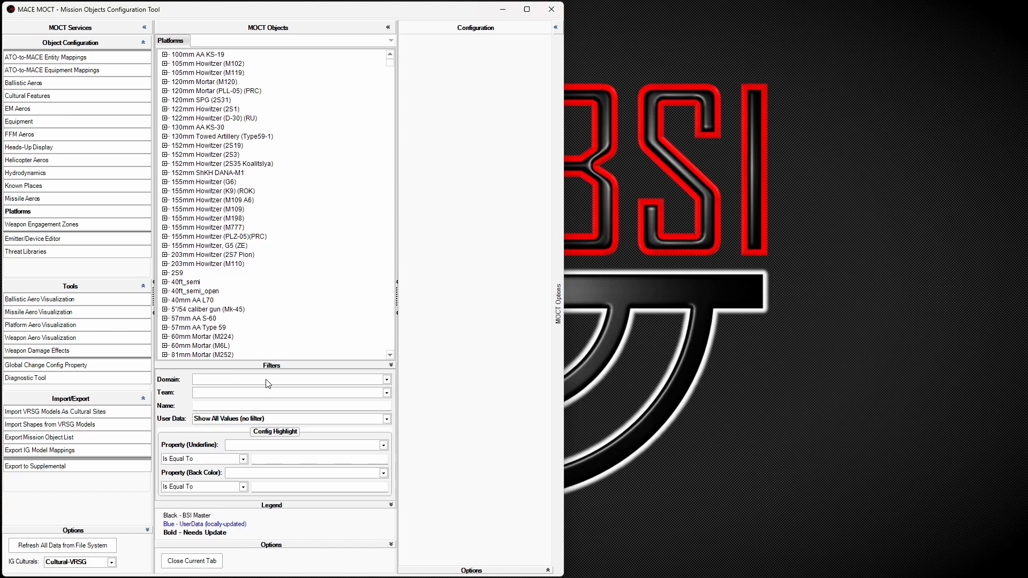
- Filter the platform list by the name AN/TPS
left_click(278, 394)
left_click(280, 389)
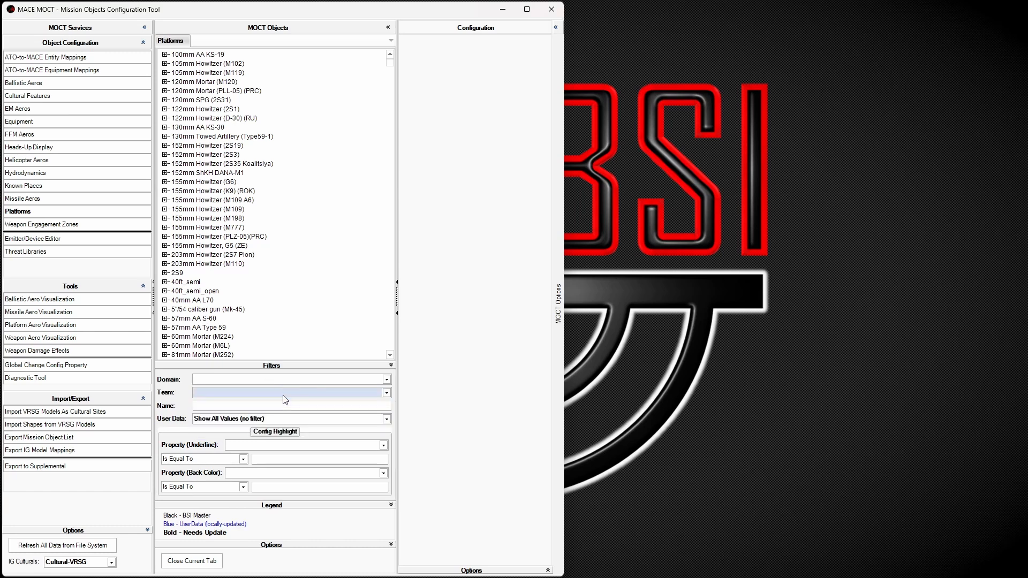
left_click(284, 406)
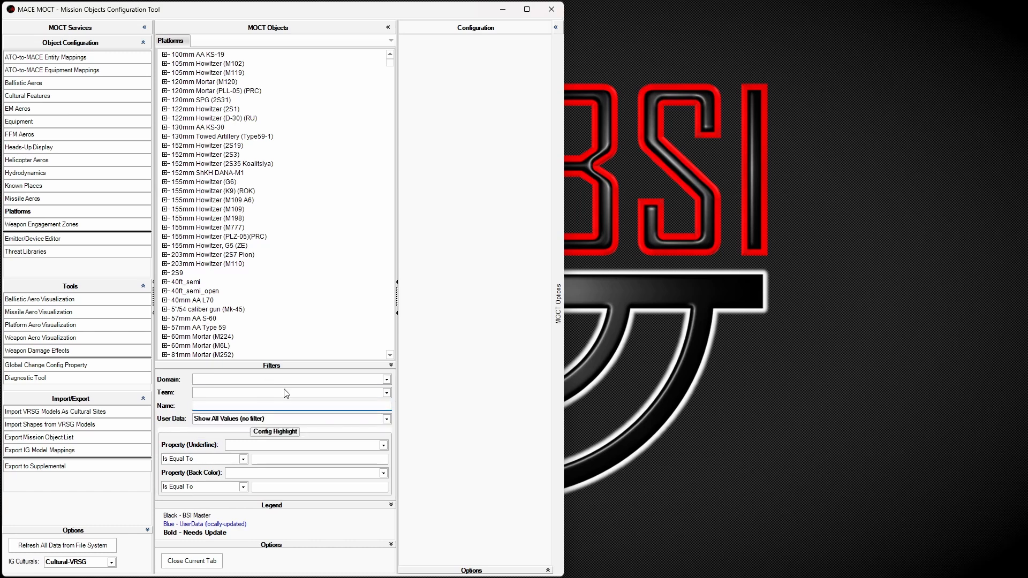
type("AN/TPS")
key("Return")
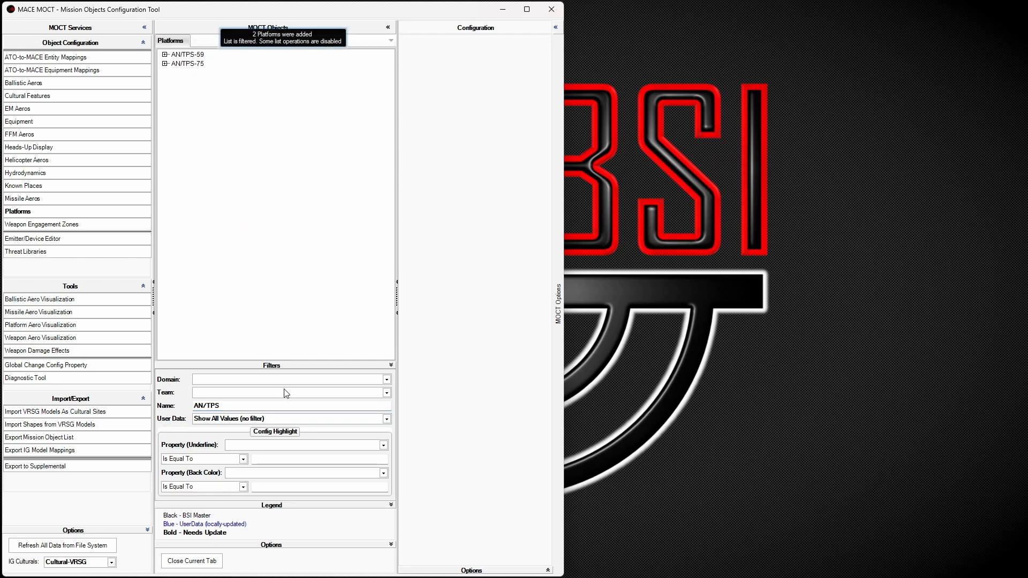
- Inspect the equipment assigned to the AN/TPS-75 platform and duplicate that platform
left_click(165, 63)
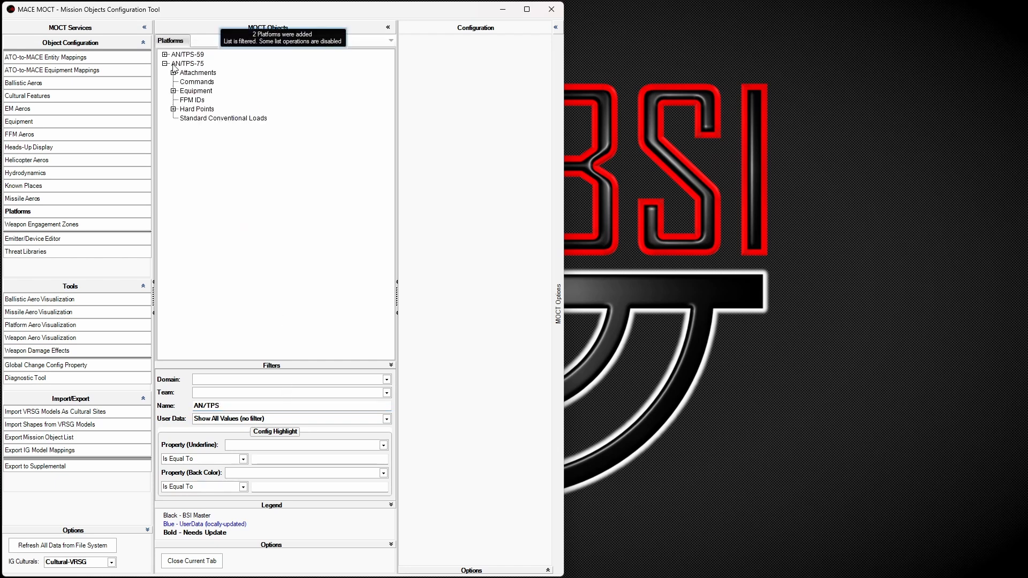
left_click(174, 65)
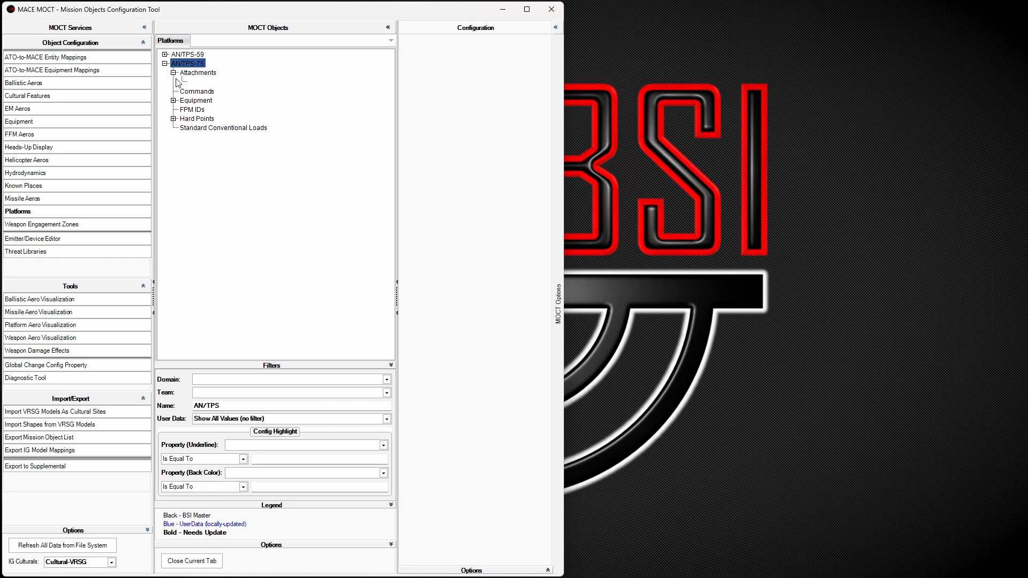
left_click(173, 91)
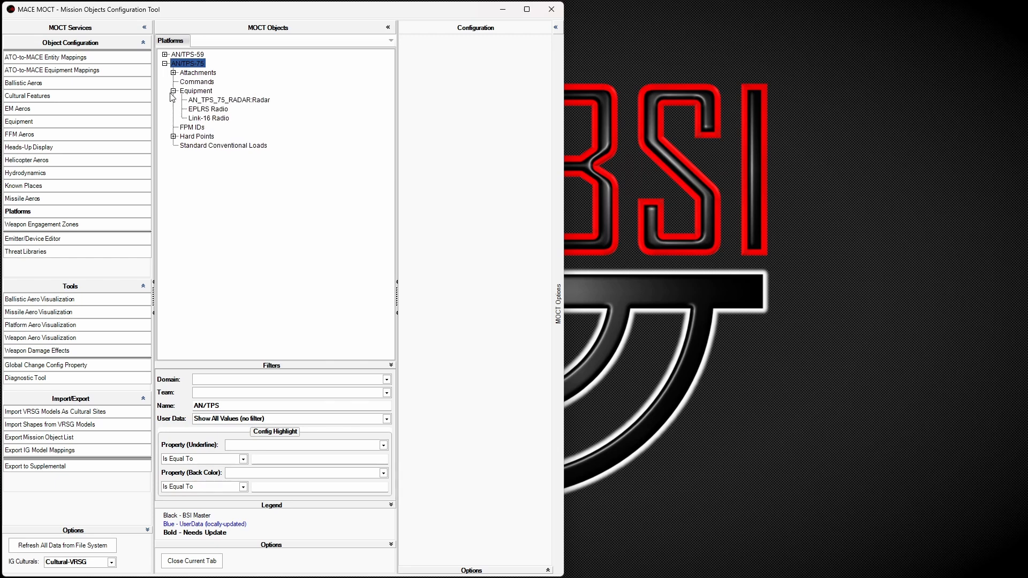
left_click(218, 103)
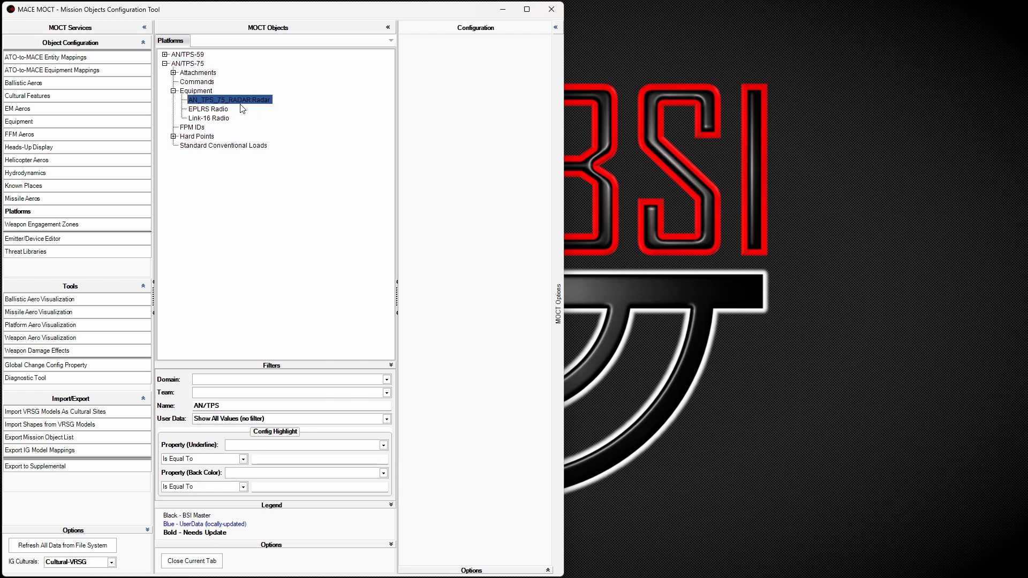
left_click(187, 63)
right_click(187, 63)
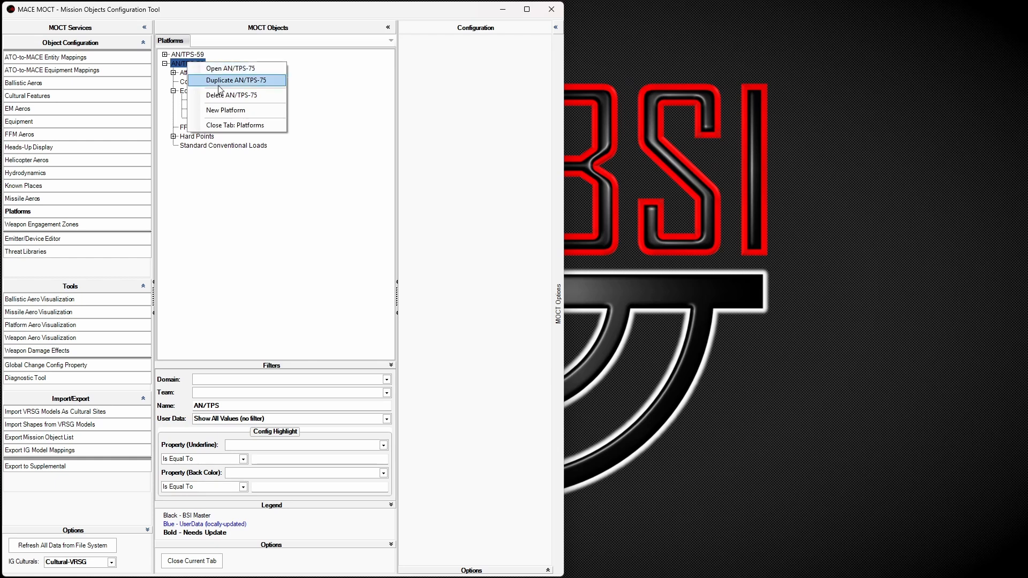
left_click(219, 81)
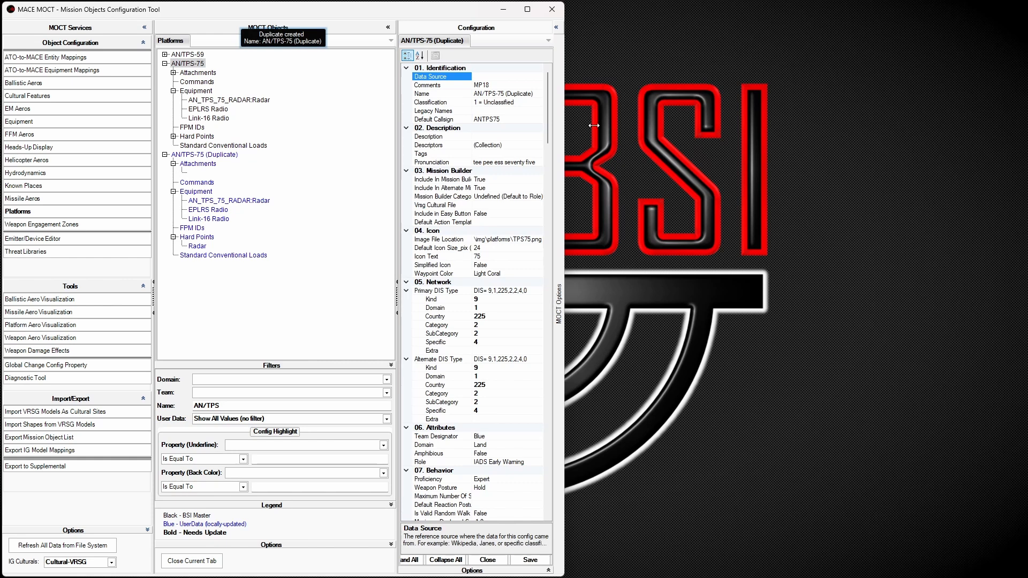
- Widen the window so the configuration properties are readable and collapse the duplicated platform's tree
left_click_drag(564, 128, 671, 133)
left_click(202, 156)
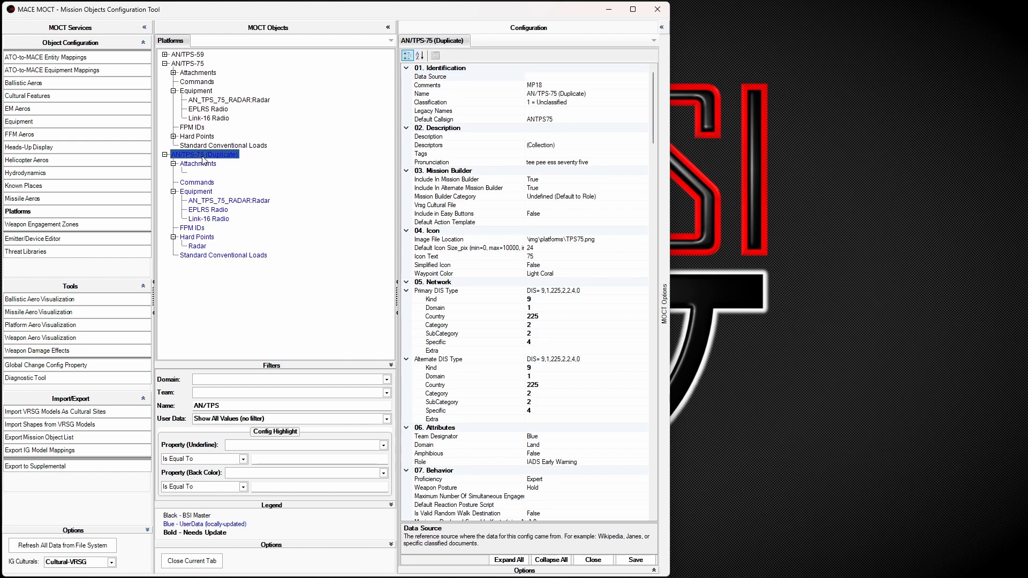
double_click(201, 155)
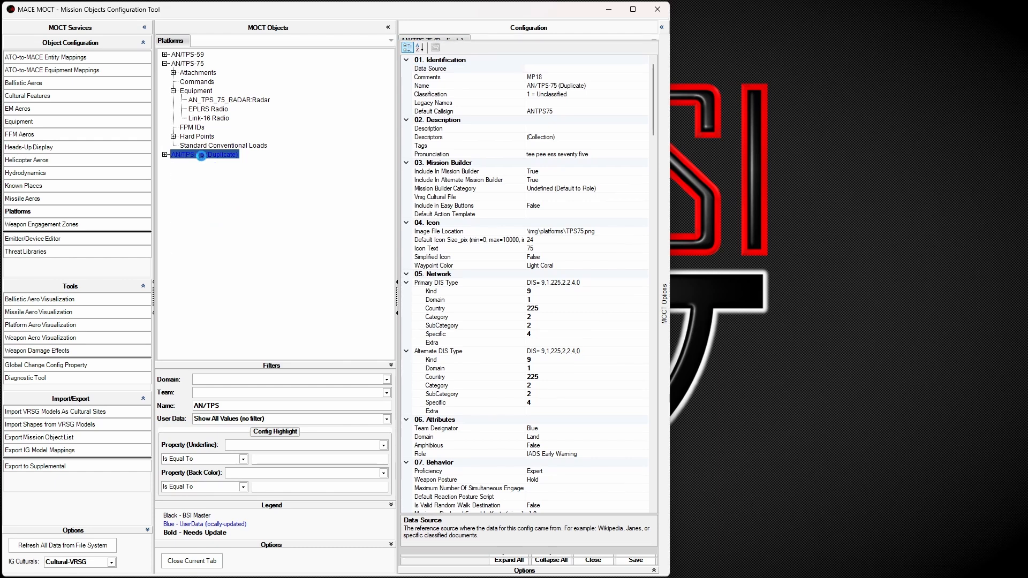
- Set the duplicated platform's comments to Demo System and rename it Demo Radar
left_click(613, 94)
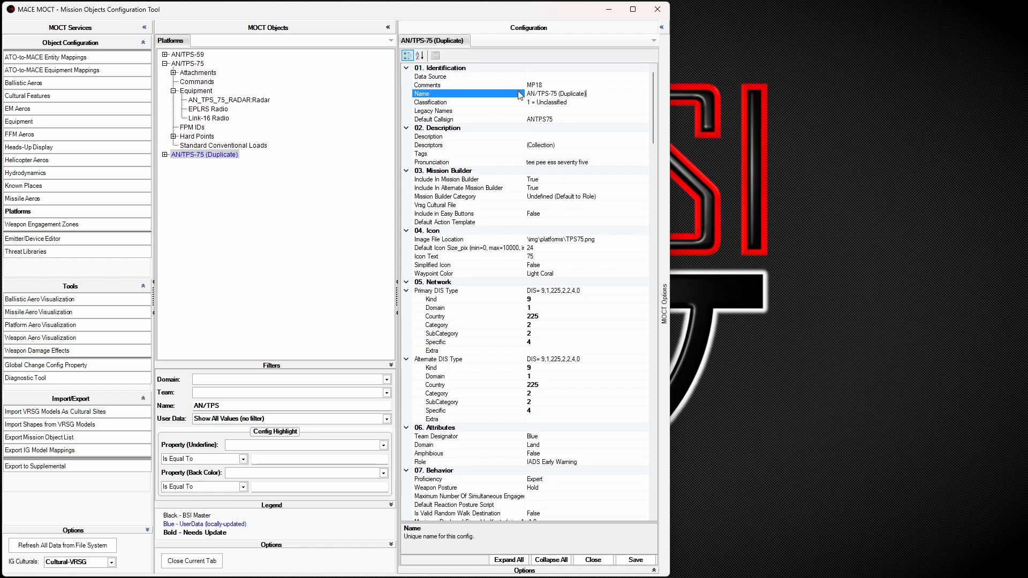
left_click(560, 85)
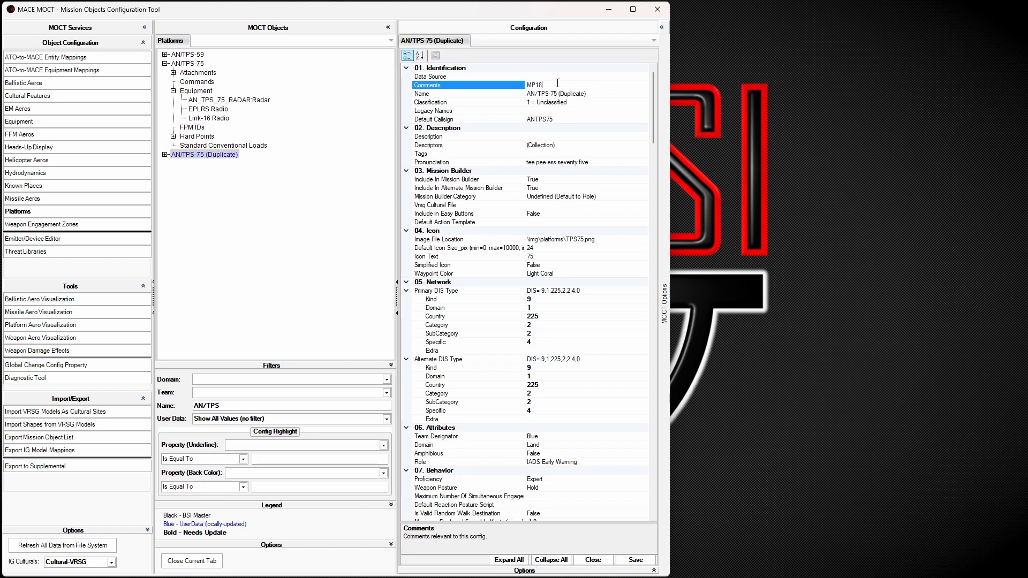
double_click(555, 83)
type("Demo System")
left_click(569, 93)
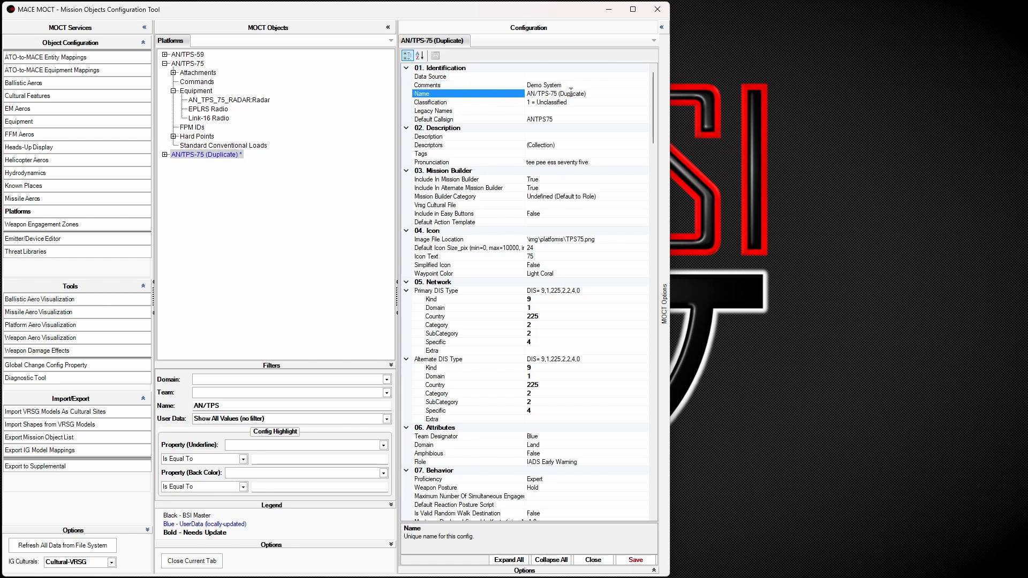
type("Demo Radar")
key("Return")
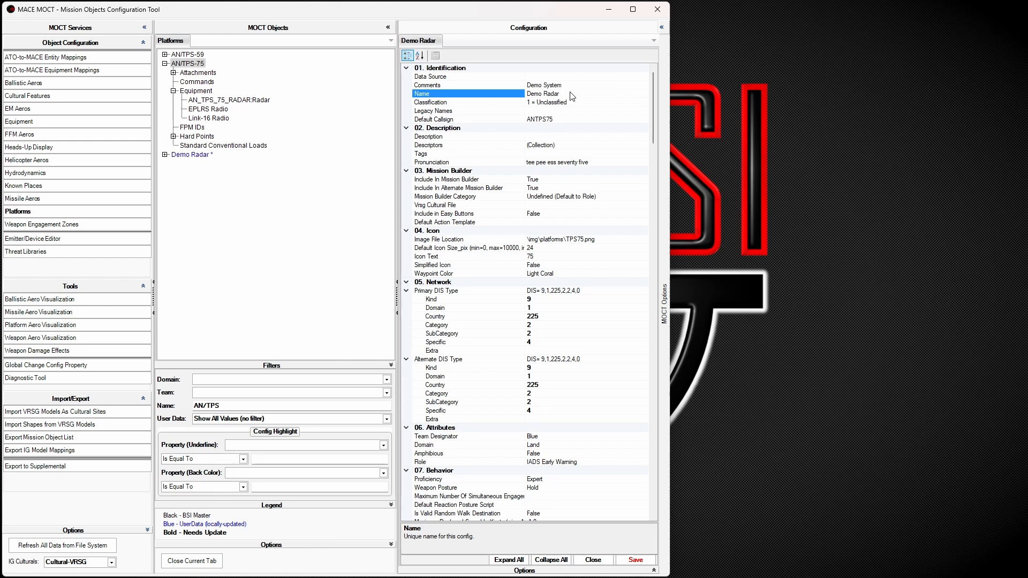
- Set Demo Radar's default callsign to DemoRad and Include In Alternate Mission Builder to False
left_click(568, 120)
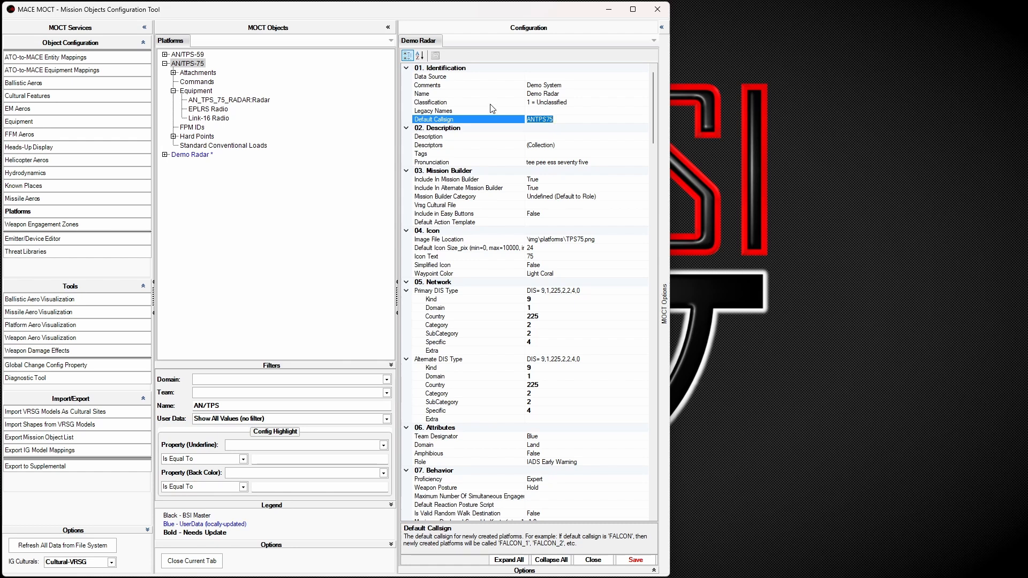
type("DemoRad")
left_click(568, 181)
left_click(574, 189)
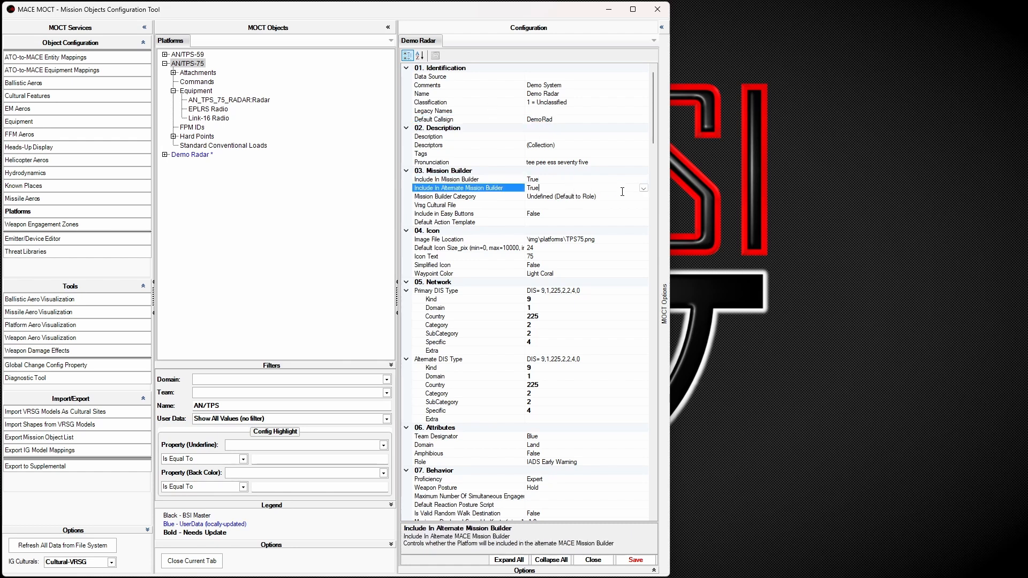
left_click(644, 189)
left_click(637, 206)
- Set the Extra value of Demo Radar's Primary DIS Type to 1
left_click(551, 318)
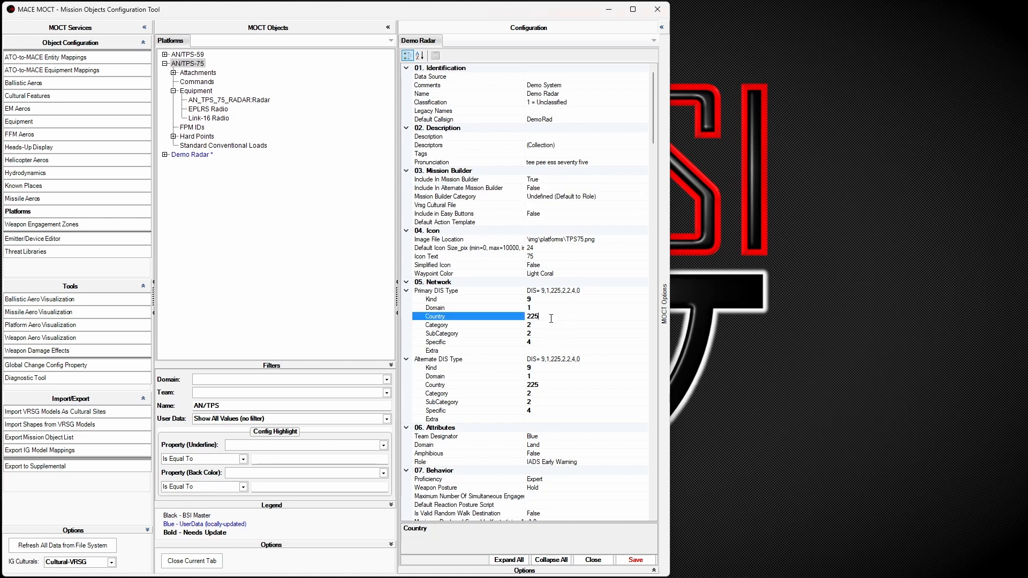
left_click(551, 351)
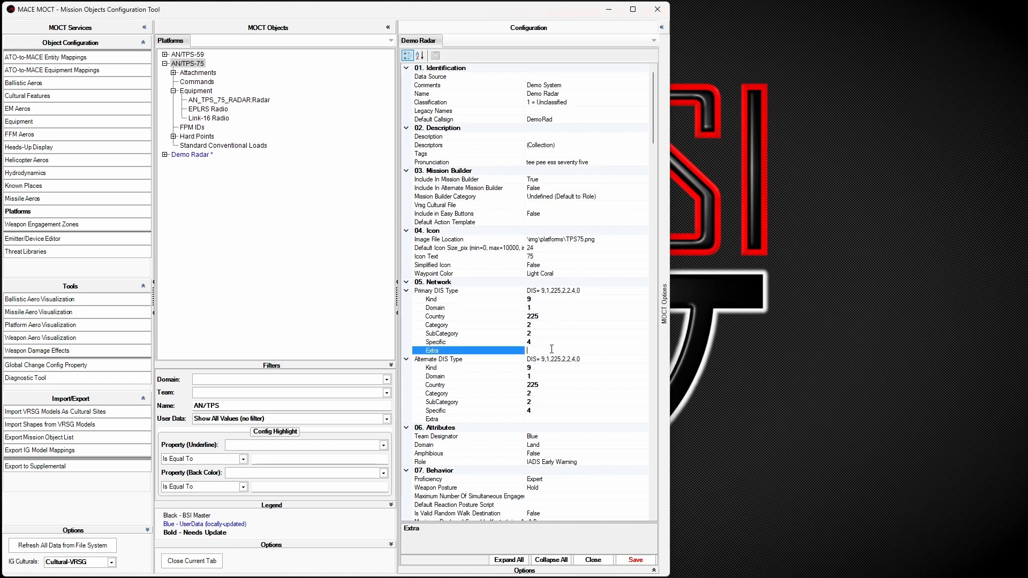
left_click(592, 393)
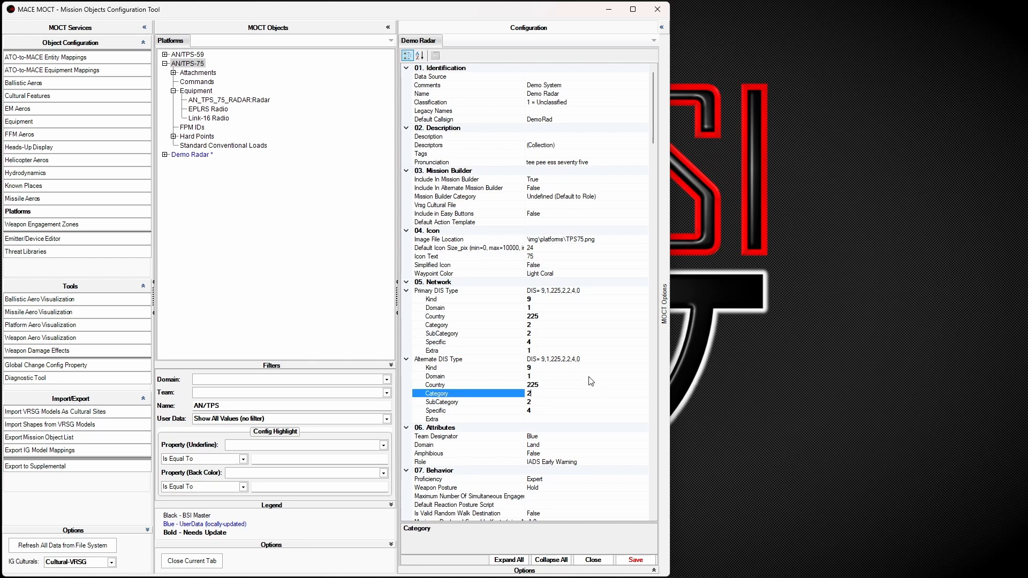
- Review the remaining Demo Radar platform properties, save the configuration and close it
scroll(585, 351, "down", 3)
scroll(586, 350, "down", 3)
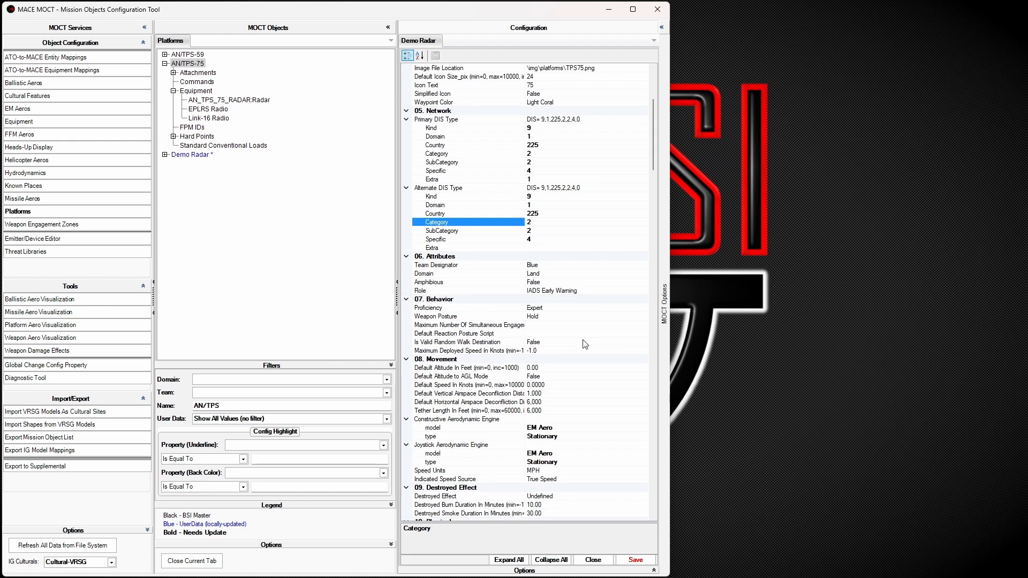
scroll(586, 345, "down", 9)
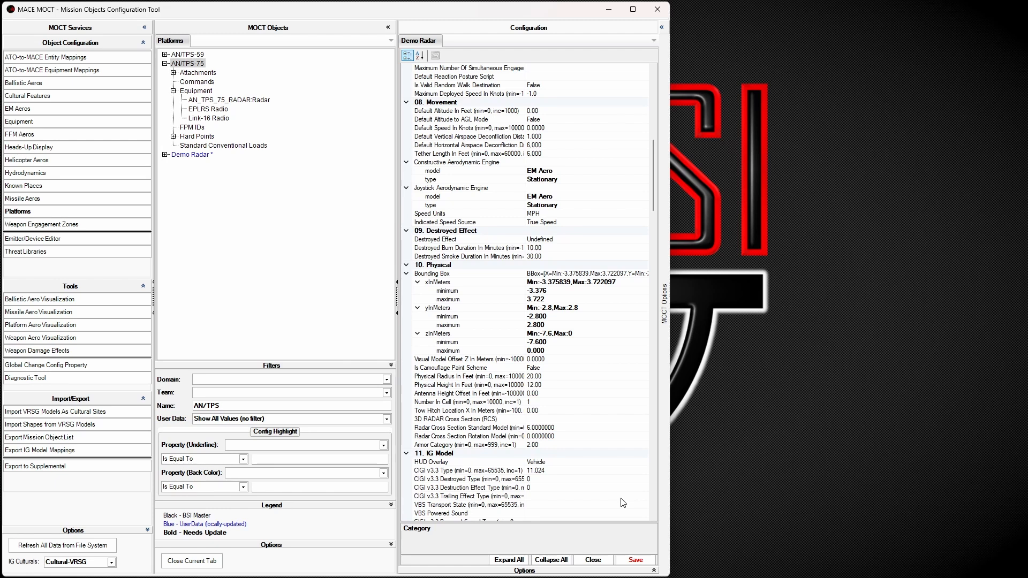
left_click(644, 560)
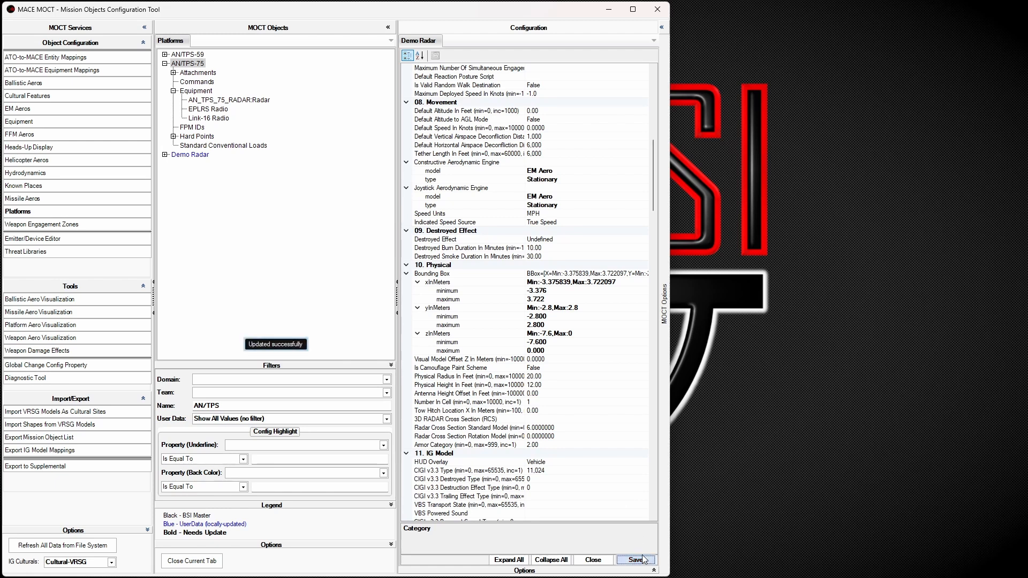
left_click(433, 42)
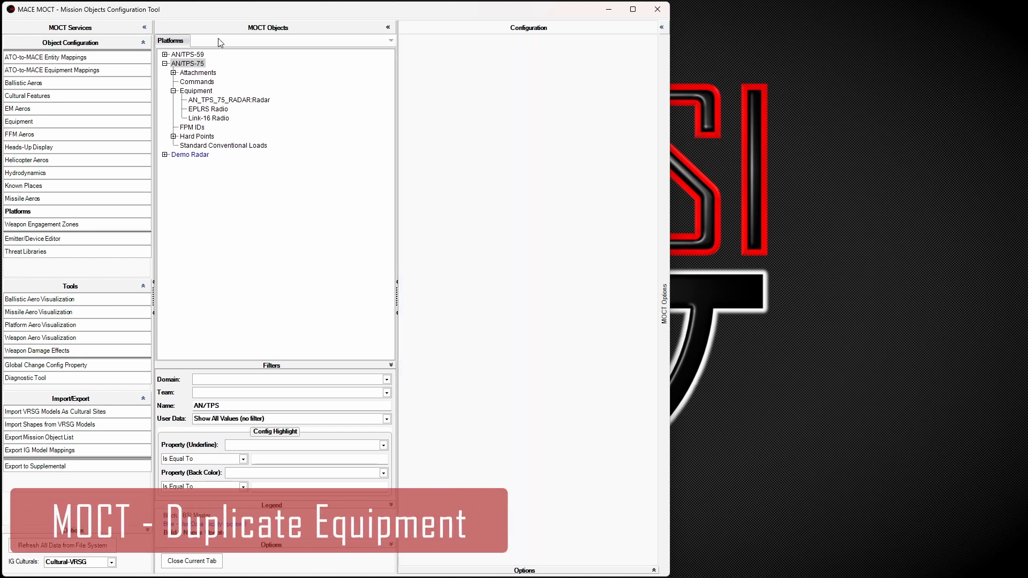
- Open the Equipment object list and shorten its name filter to AN
left_click(59, 128)
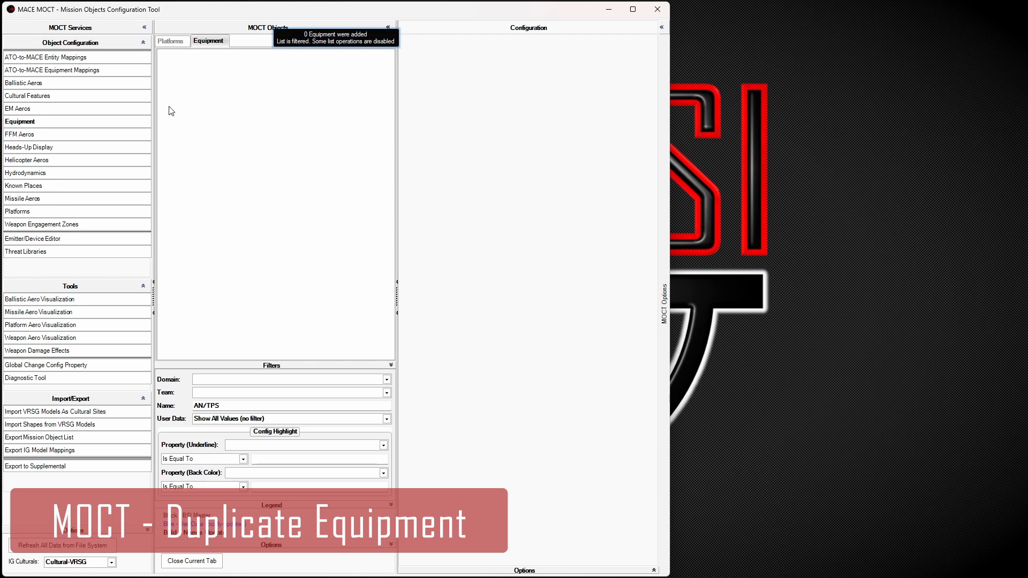
left_click(290, 405)
key("Return")
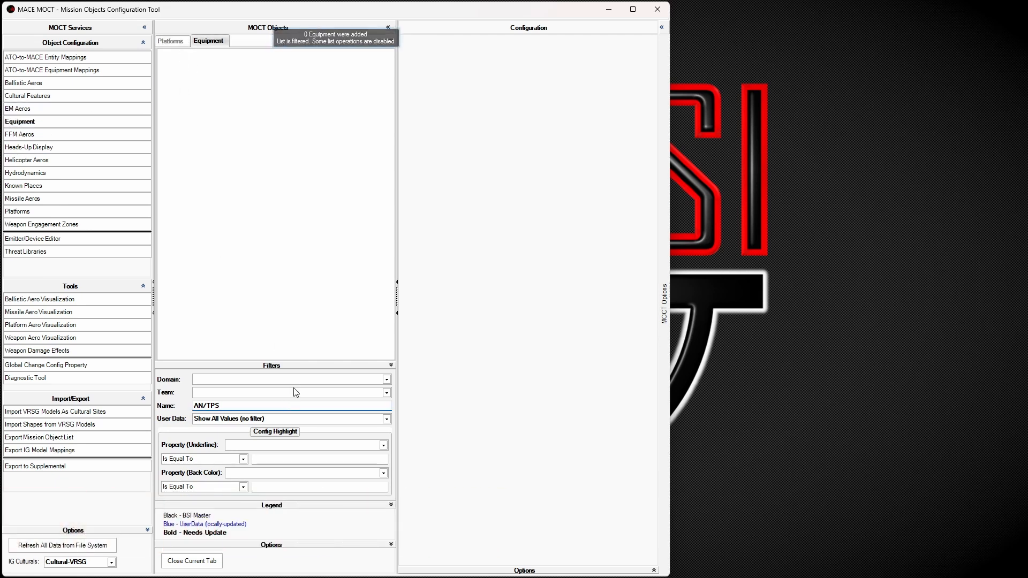
left_click_drag(283, 404, 203, 406)
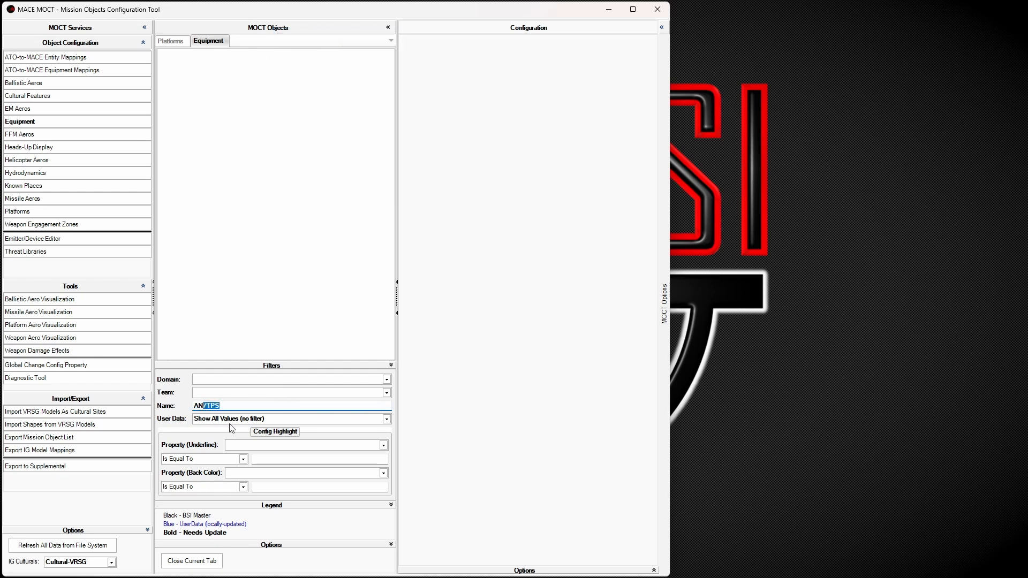
key("BackSpace")
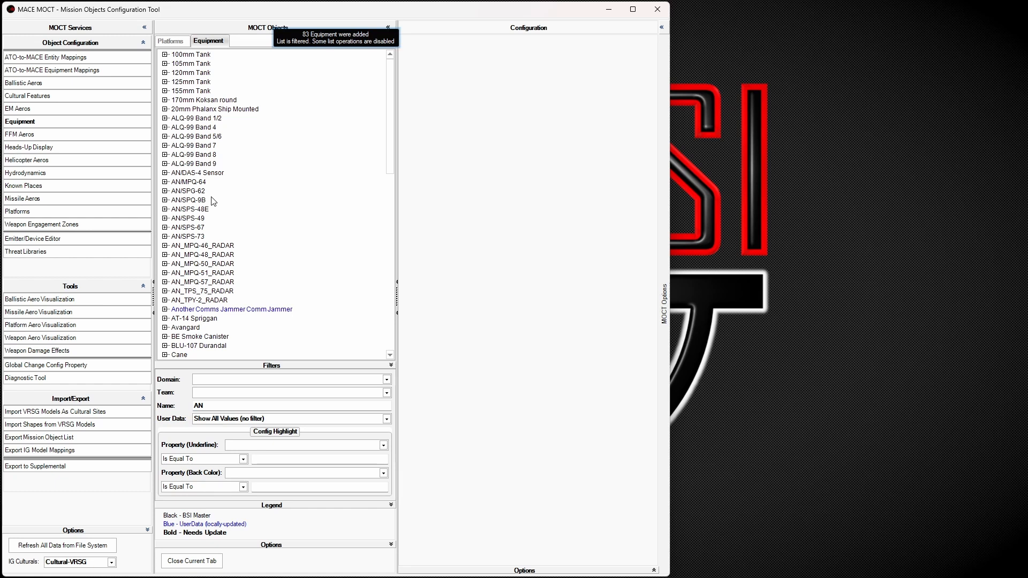
- Check the associated devices of the AN_TPS_75_RADAR equipment and duplicate that equipment
left_click(201, 293)
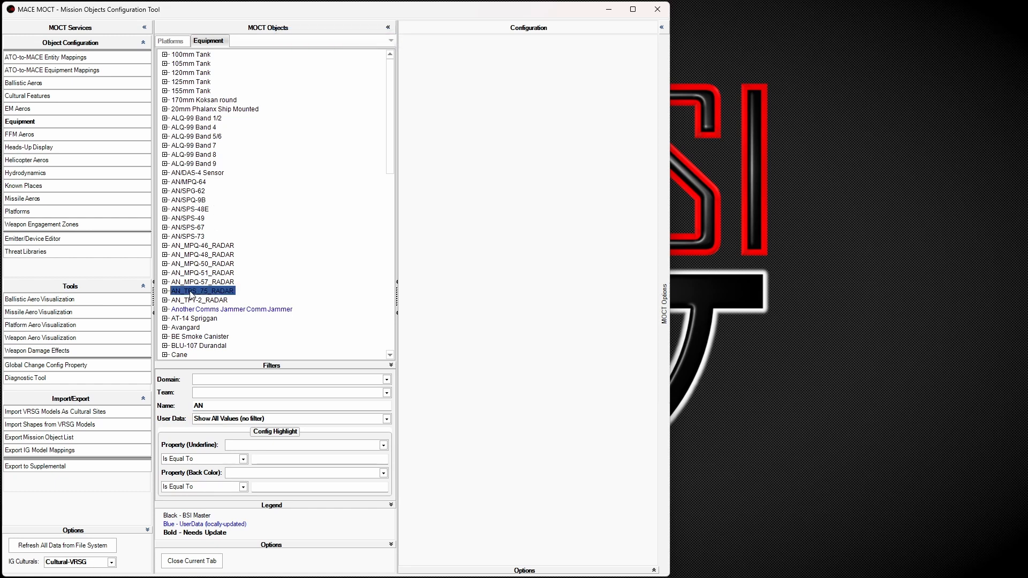
left_click(165, 291)
left_click(174, 300)
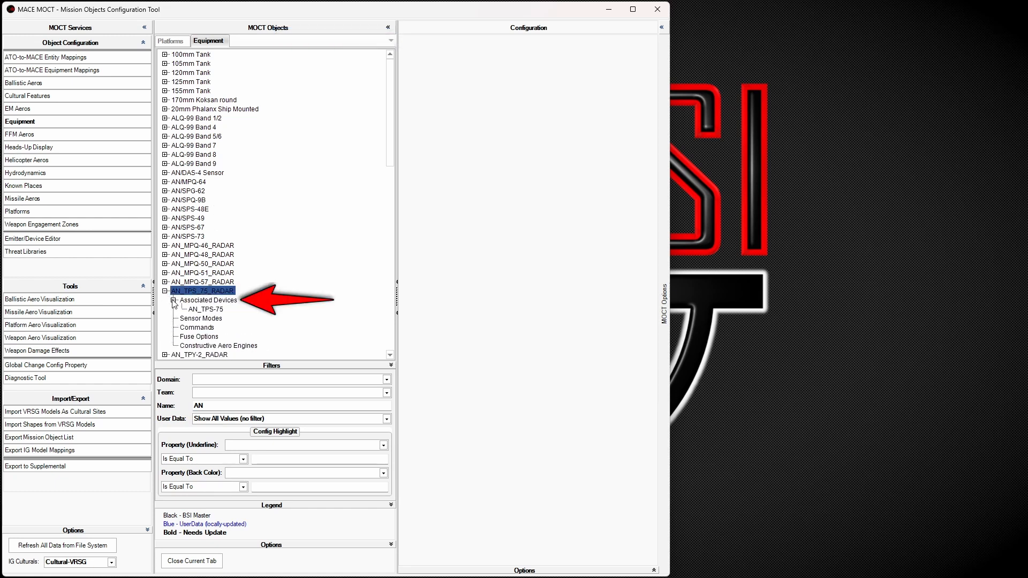
scroll(212, 311, "down", 3)
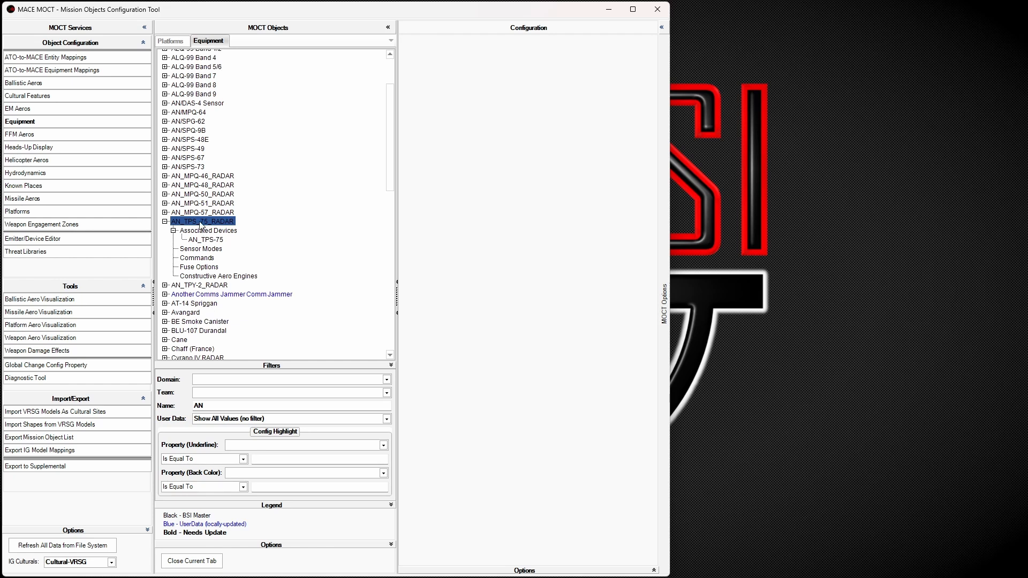
right_click(201, 224)
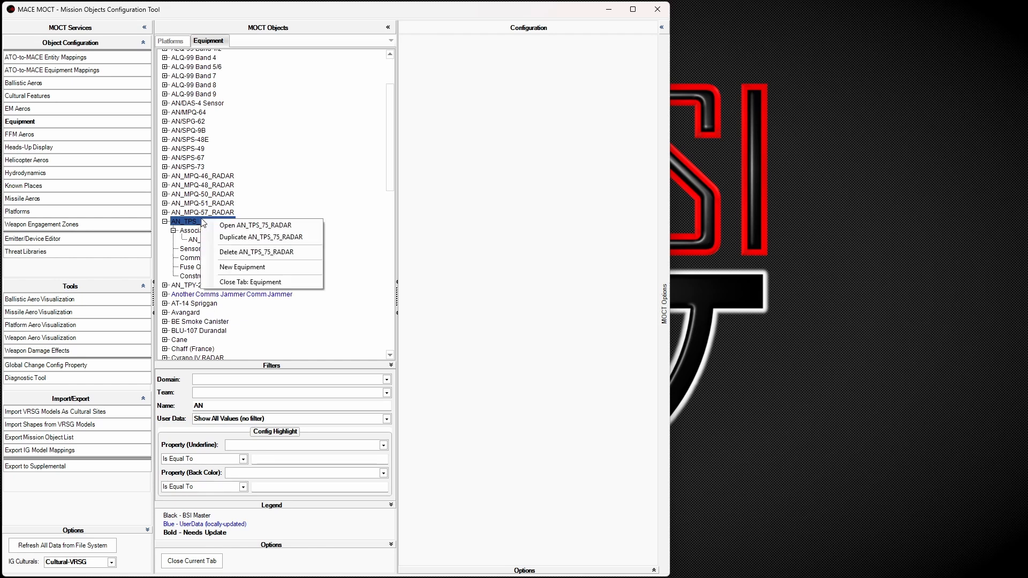
left_click(233, 238)
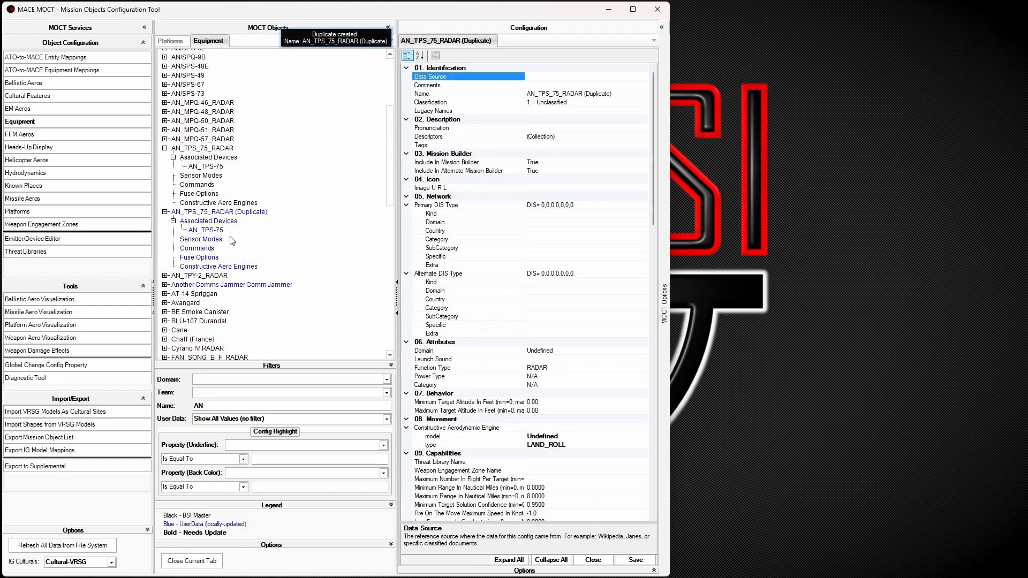
- Rename the duplicated AN_TPS_75_RADAR equipment to Demo Radar
left_click(635, 94)
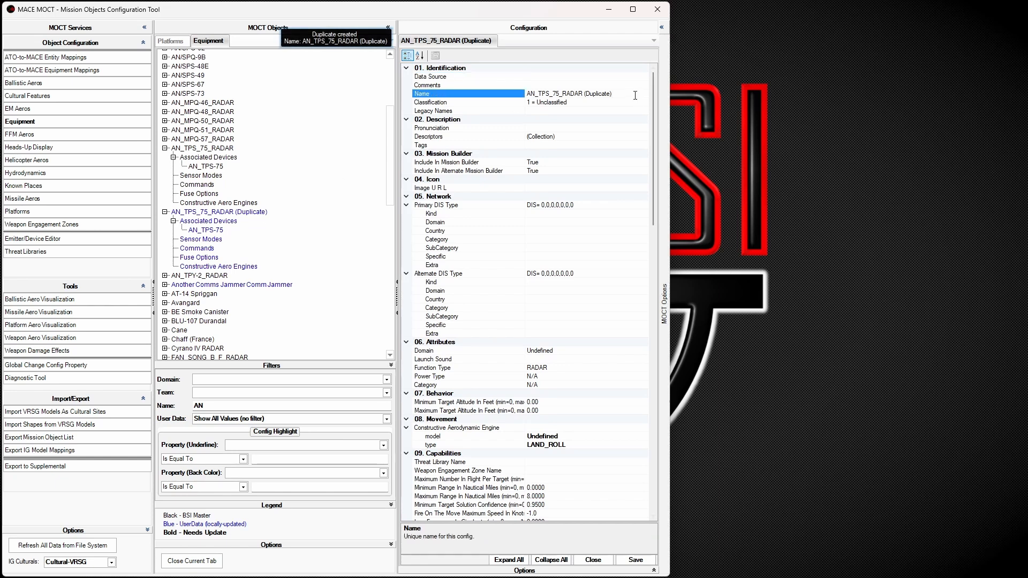
key("ctrl+a")
type("Demo")
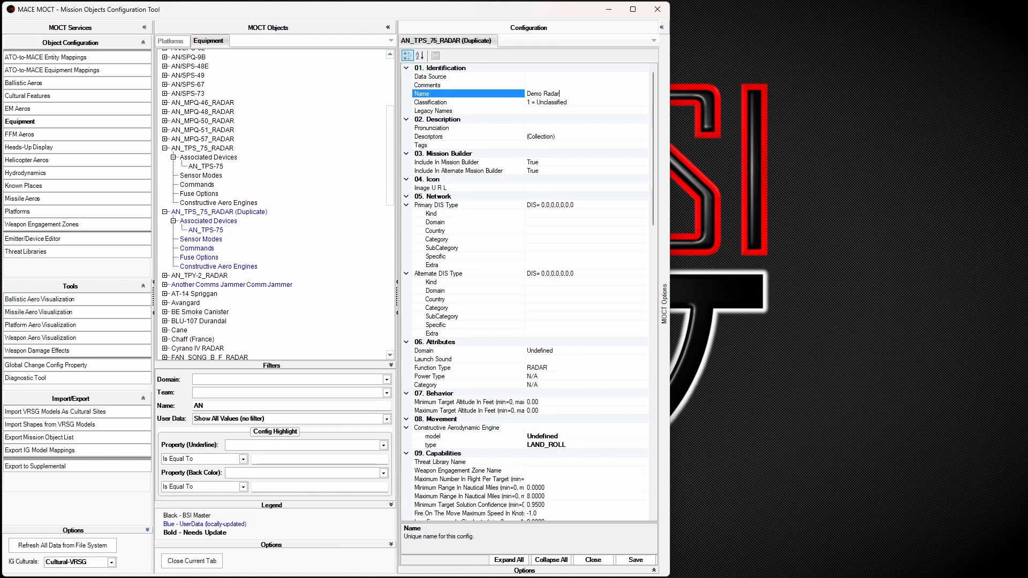
left_click(537, 102)
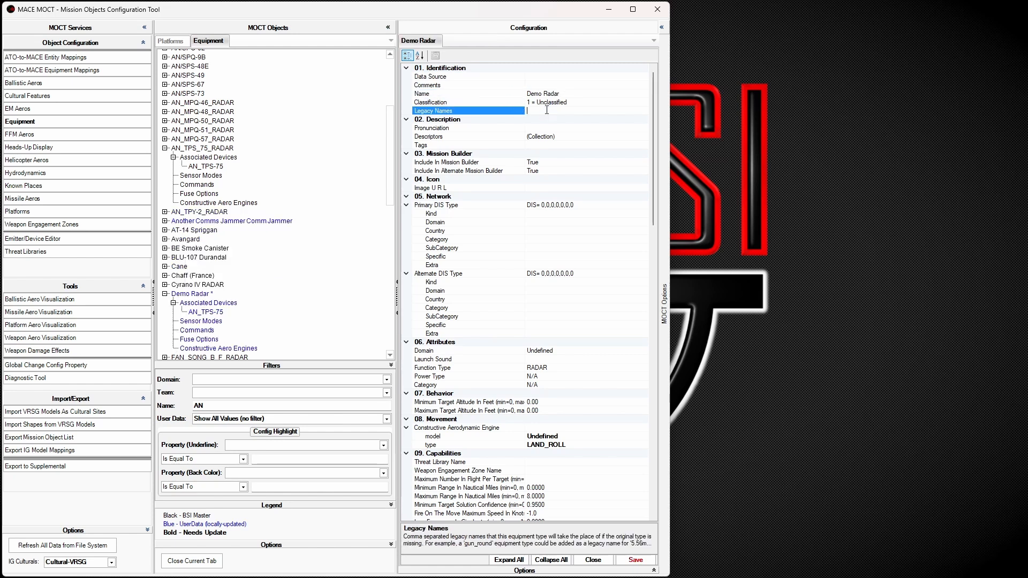
- Set Include In Alternate Mission Builder to False for the Demo Radar equipment
left_click(559, 172)
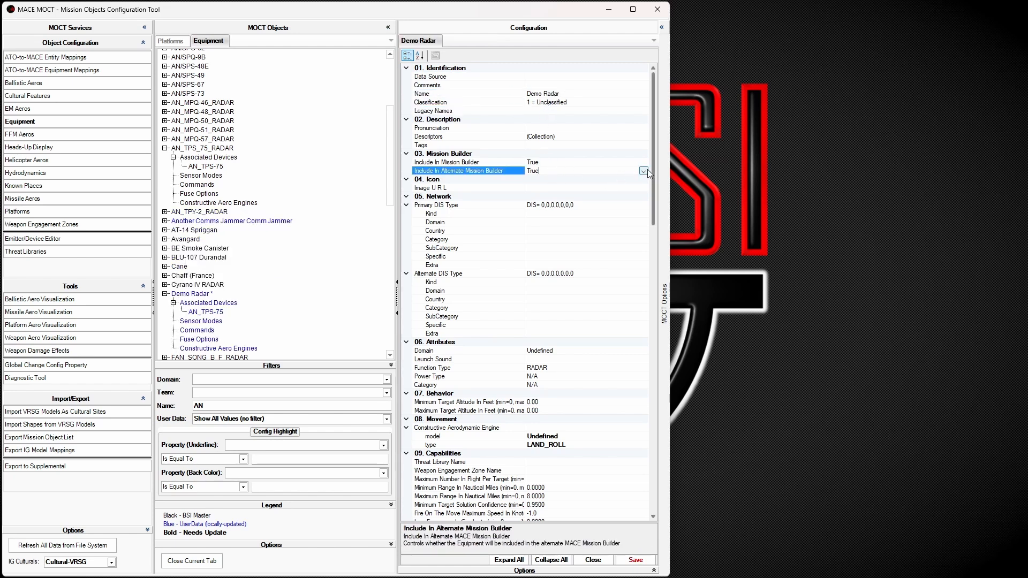
scroll(587, 282, "down", 1)
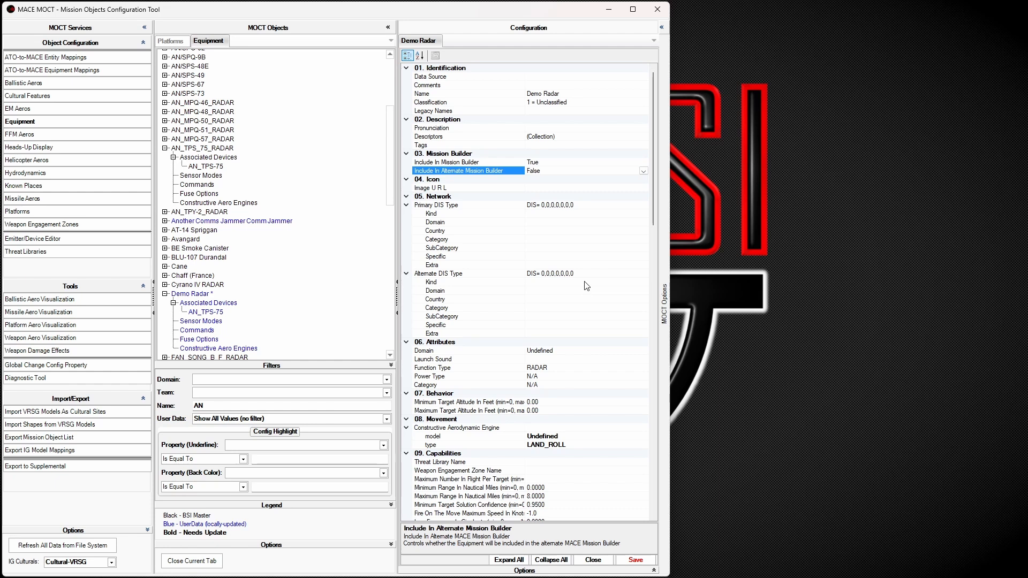
left_click(589, 281)
- Review the Demo Radar equipment's remaining properties, from attributes to review states, and save the configuration
scroll(589, 280, "down", 3)
scroll(591, 284, "down", 6)
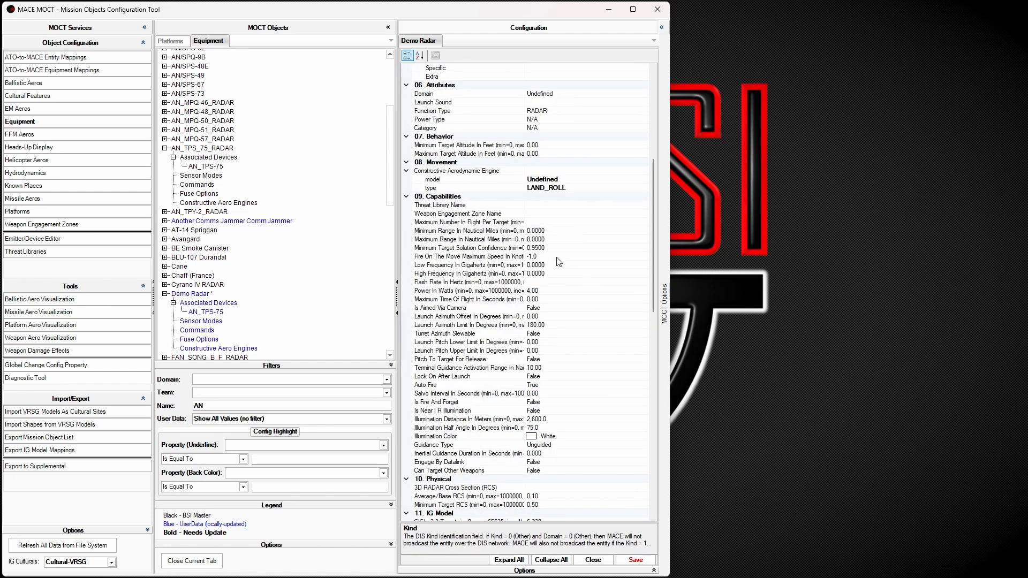
left_click_drag(657, 176, 656, 184)
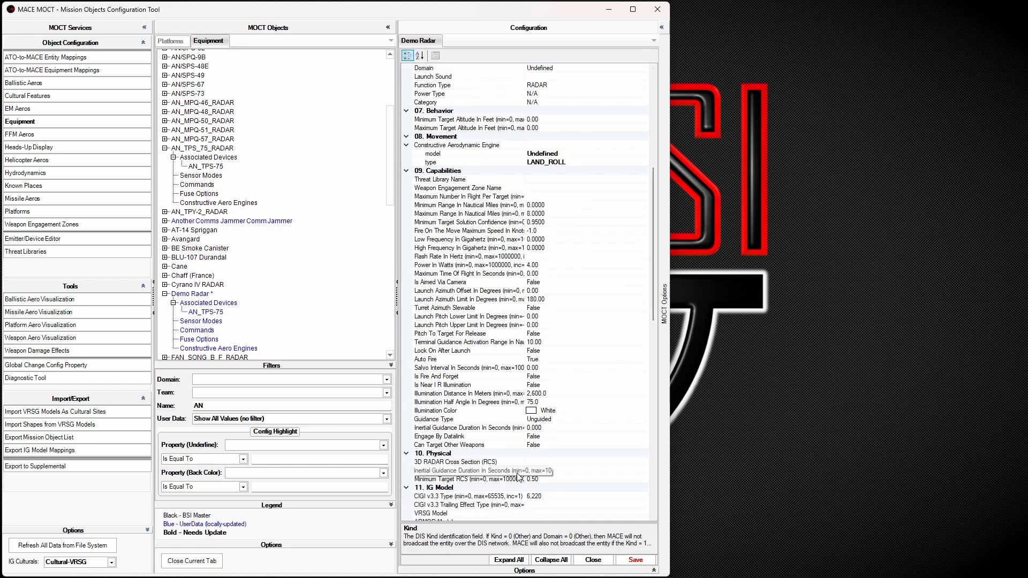
left_click(534, 518)
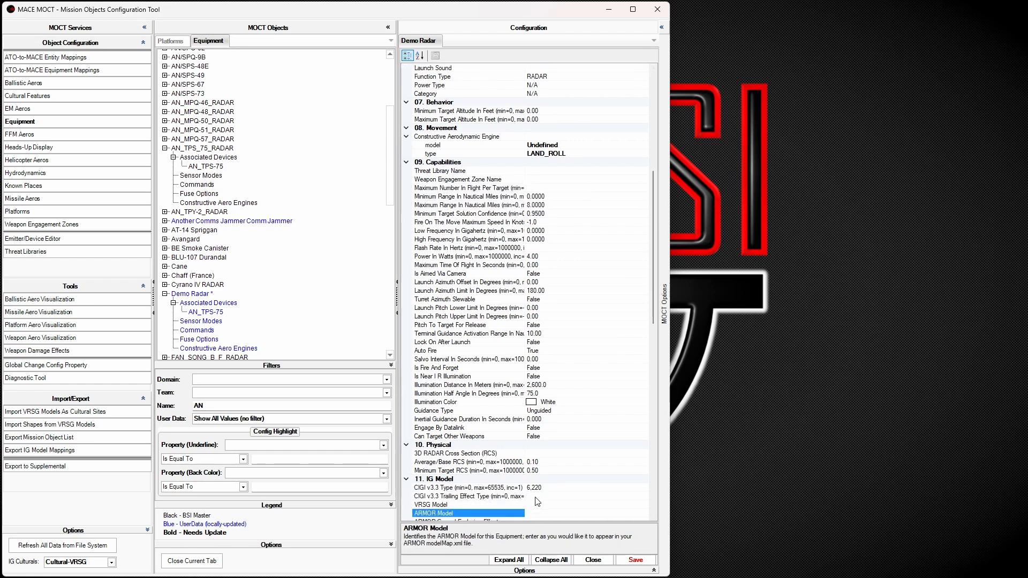
scroll(538, 447, "down", 7)
scroll(540, 436, "down", 4)
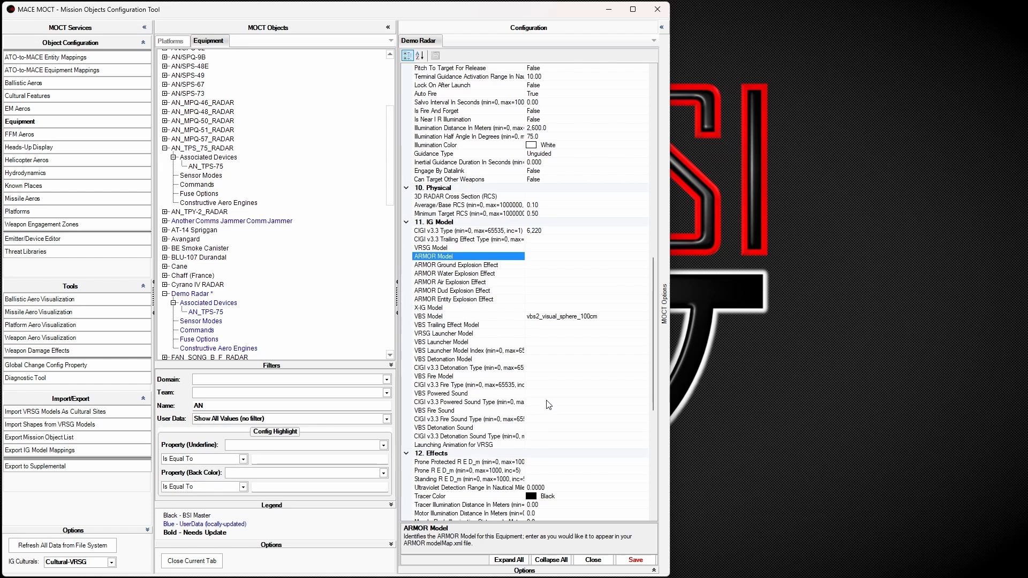
scroll(547, 405, "down", 4)
scroll(555, 373, "down", 8)
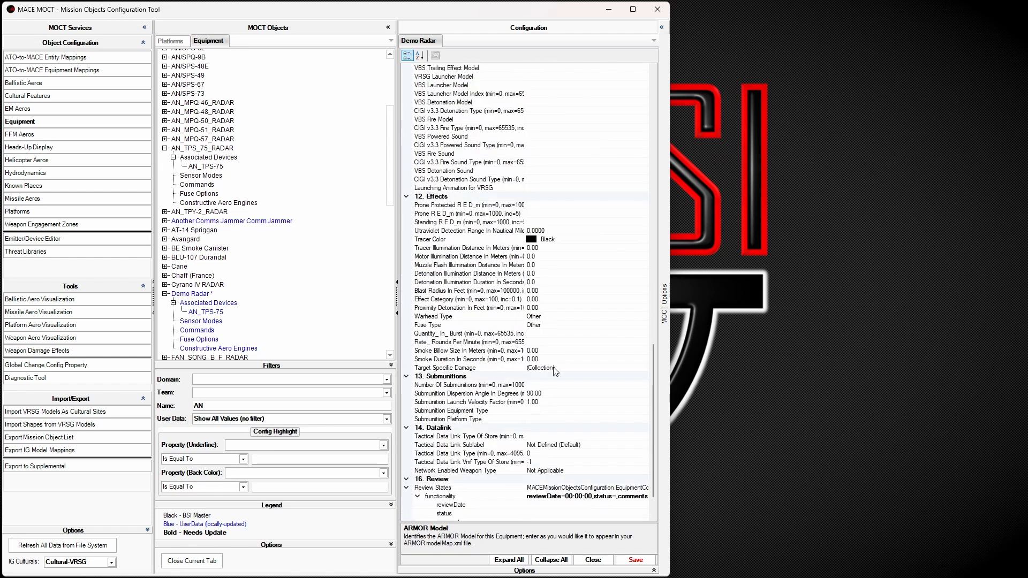
left_click(197, 294)
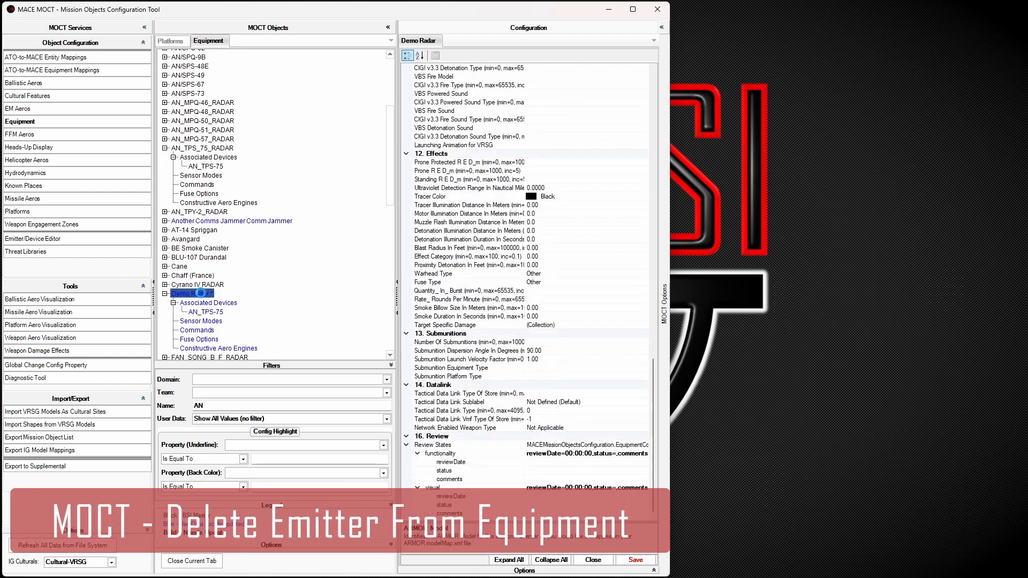
left_click(628, 560)
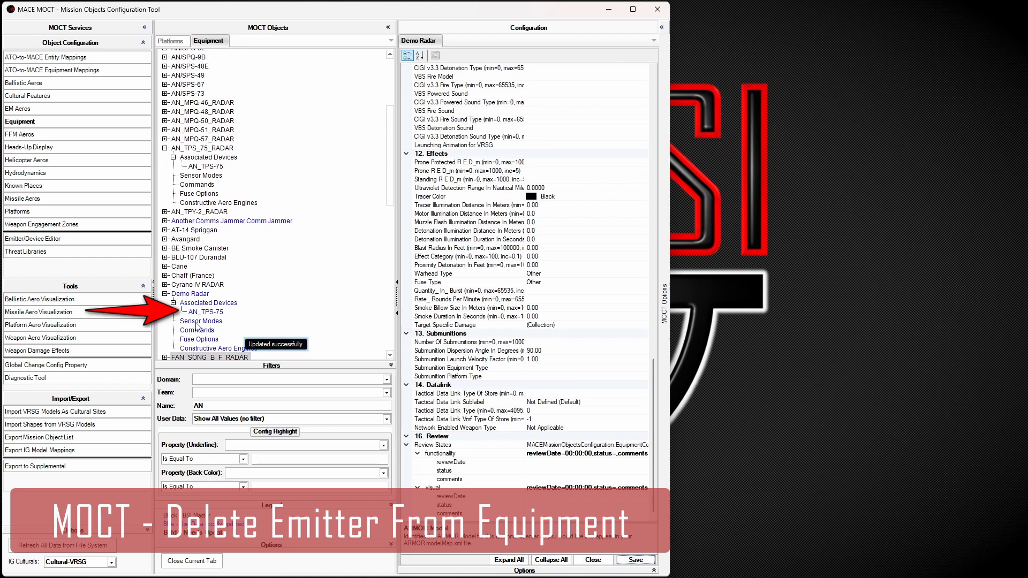
- Delete the AN_TPS-75 emitter from the associated devices of the Demo Radar equipment
left_click(207, 313)
right_click(208, 316)
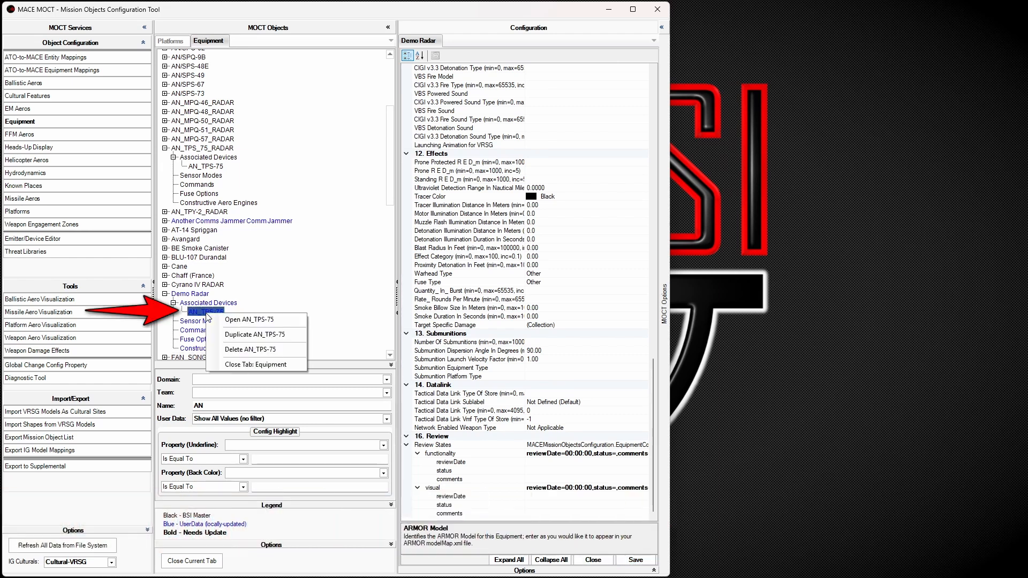
left_click(250, 350)
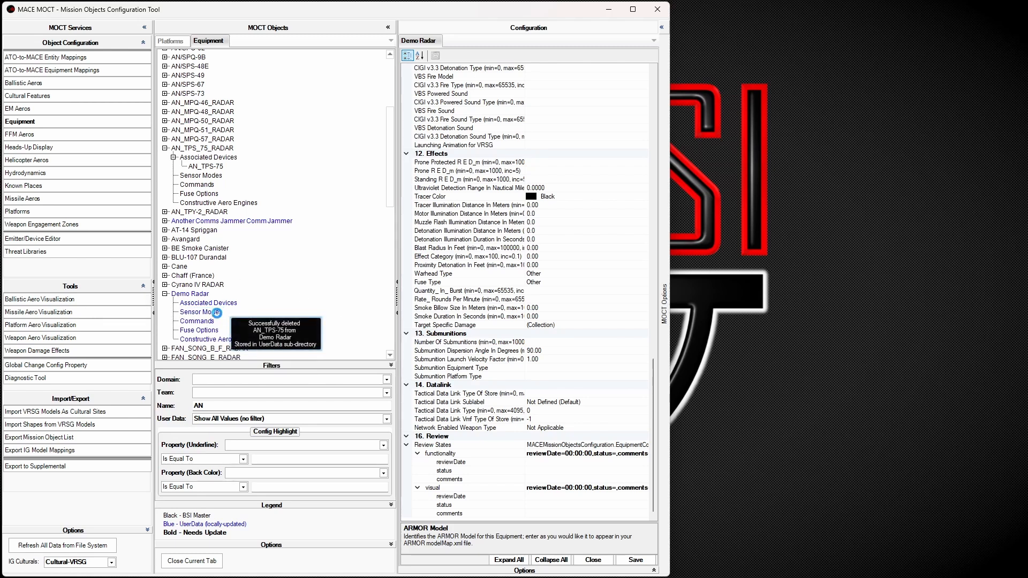
left_click(217, 313)
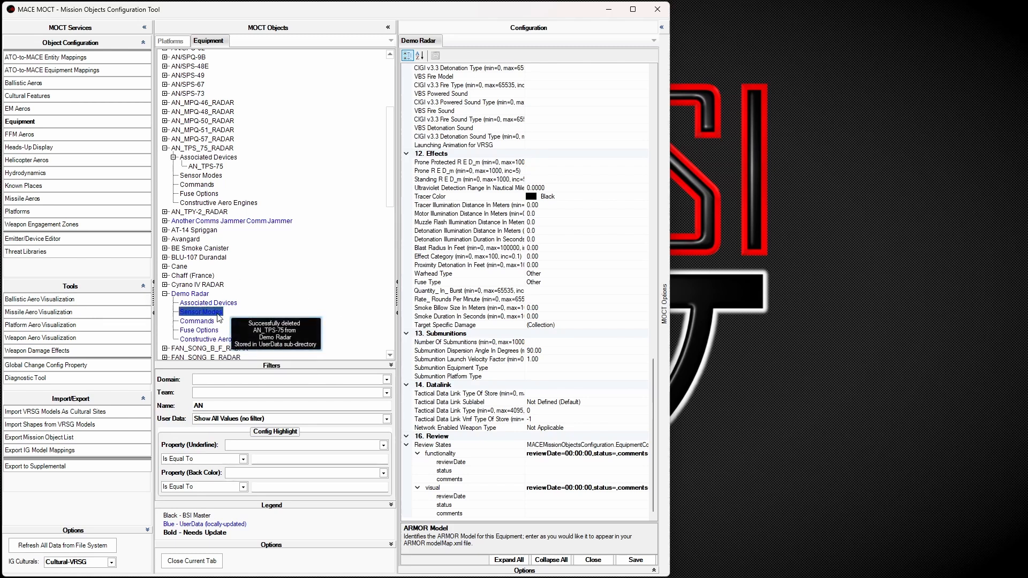
- Open the Emitter/Device Editor and copy the AN_TPS-75 device from the MACE library
left_click(89, 239)
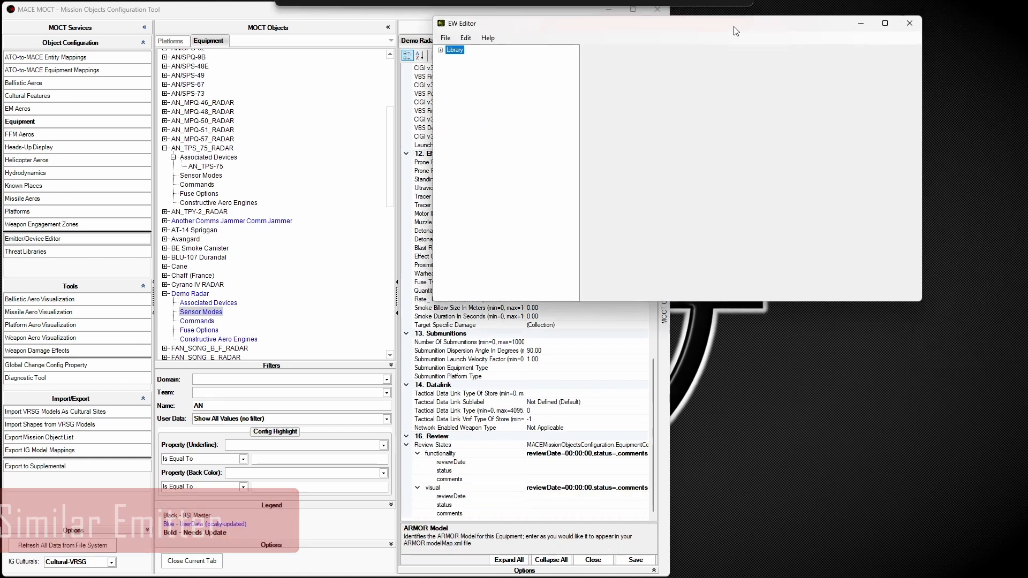
left_click(498, 66)
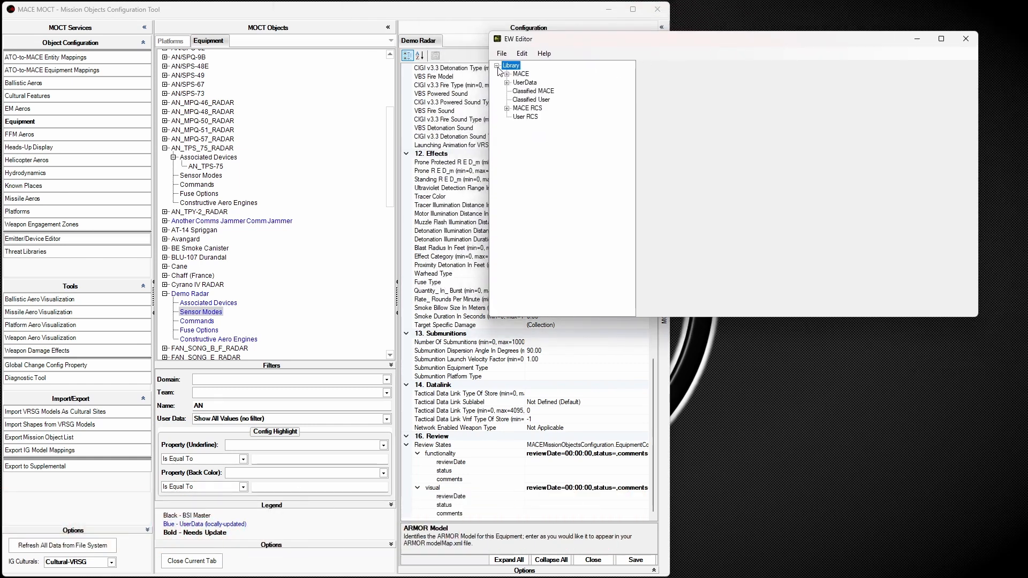
left_click(507, 75)
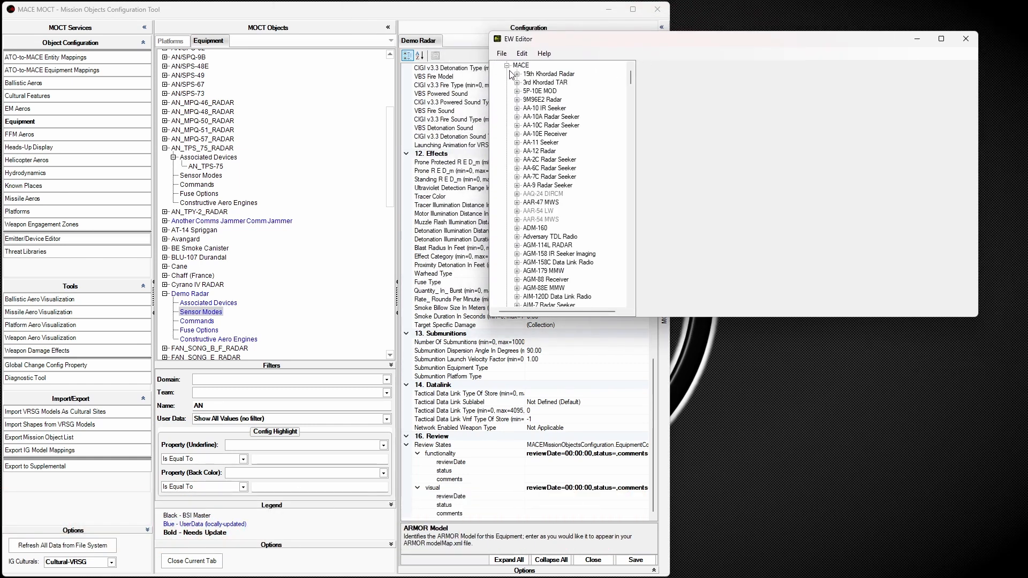
left_click_drag(631, 76, 636, 96)
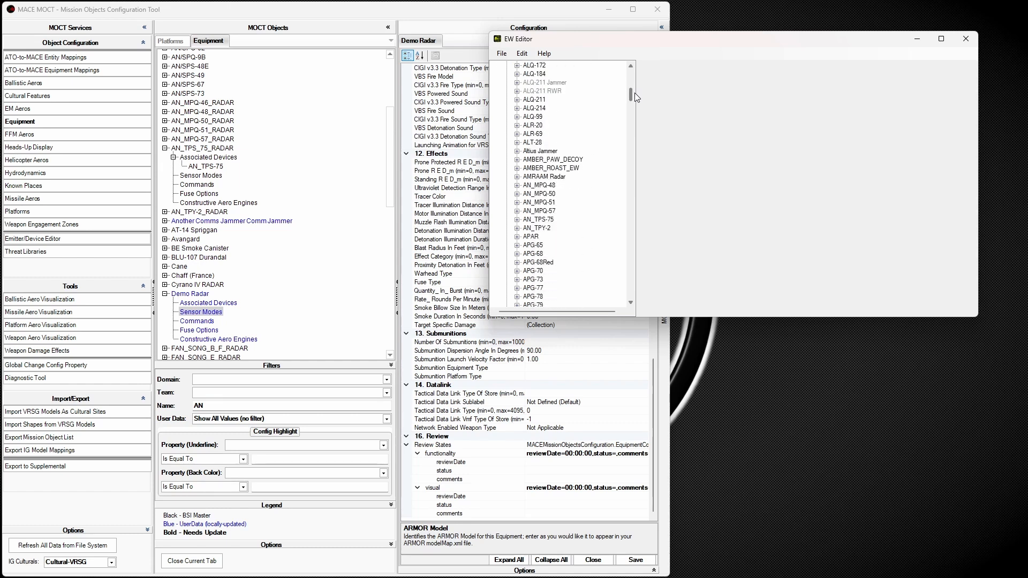
left_click(538, 220)
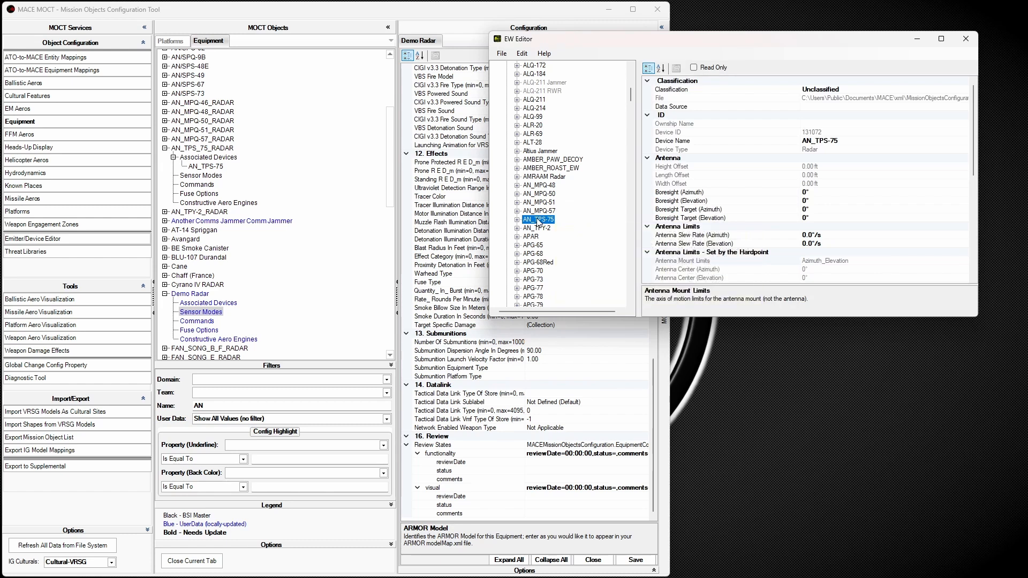
right_click(538, 221)
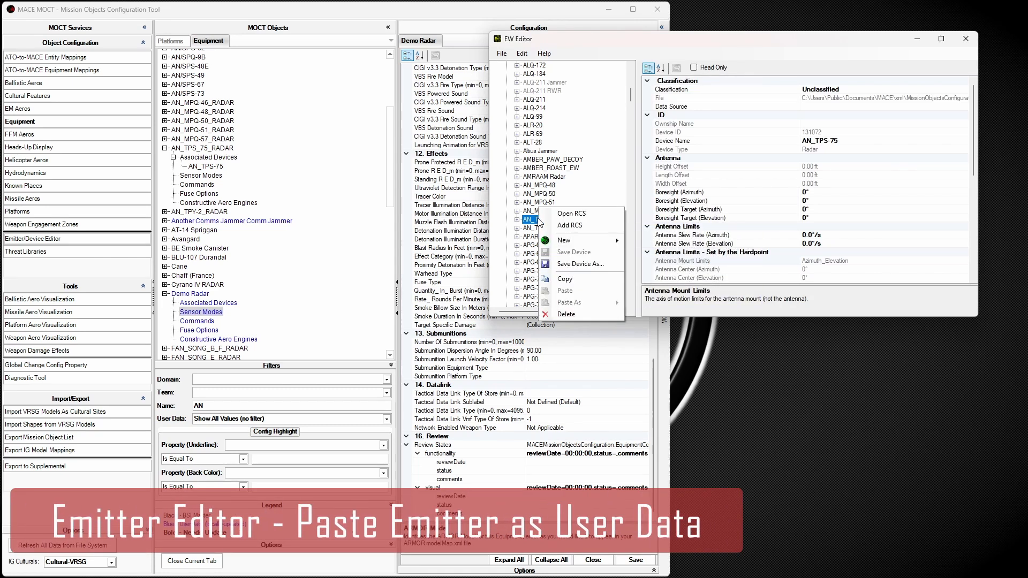
left_click(580, 279)
- Paste the copied AN_TPS-75 as a new device in the UserData library
scroll(579, 83, "up", 10)
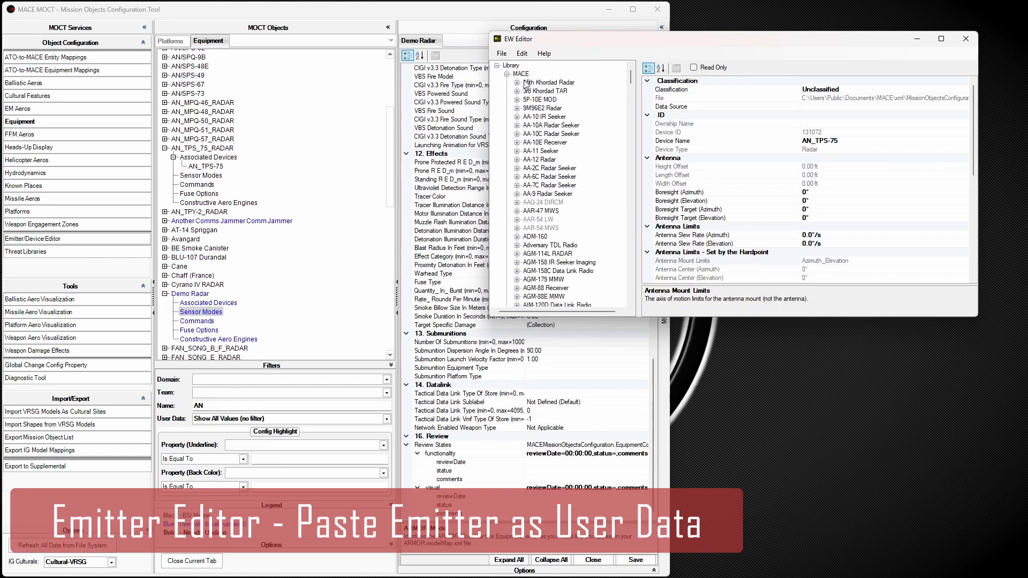
left_click(507, 74)
left_click(508, 83)
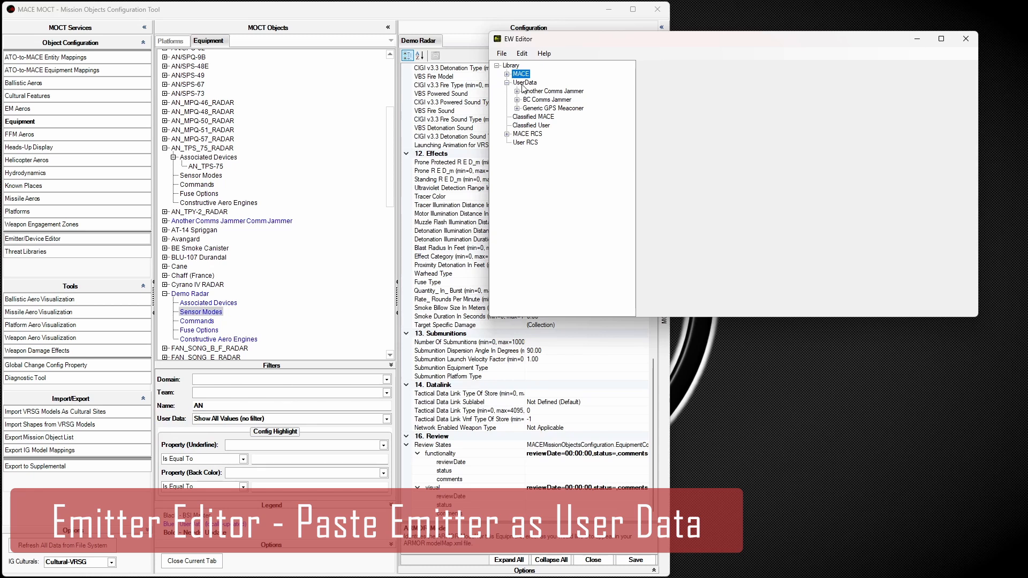
left_click(522, 83)
right_click(523, 84)
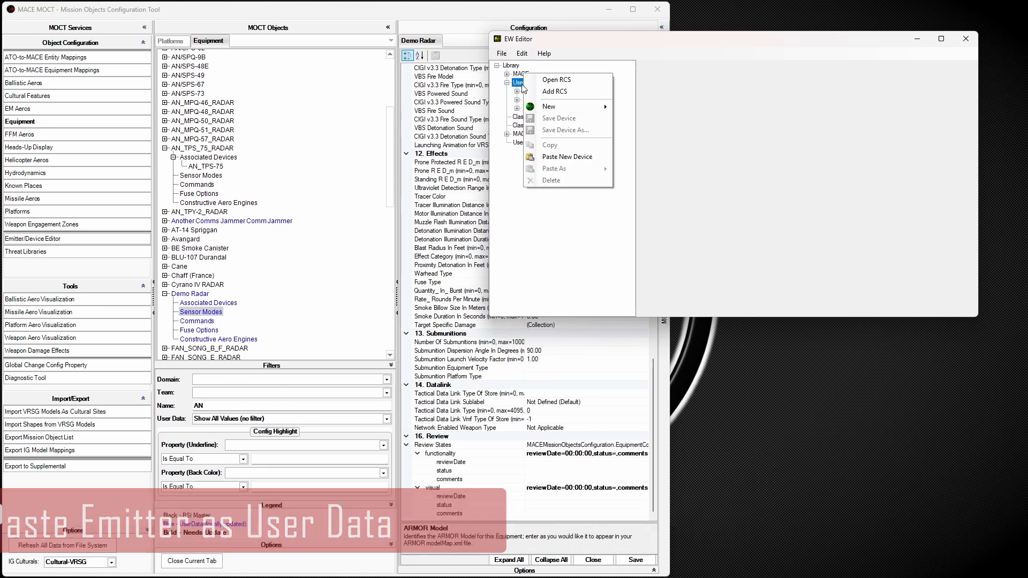
left_click(583, 157)
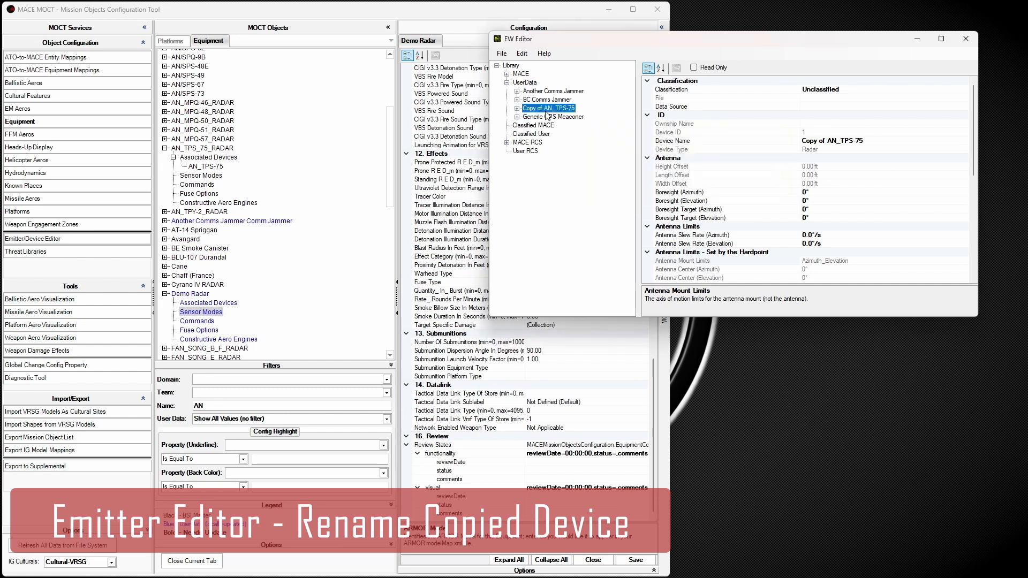
- Rename the pasted device to Demo Radar
left_click(885, 141)
type("Demo")
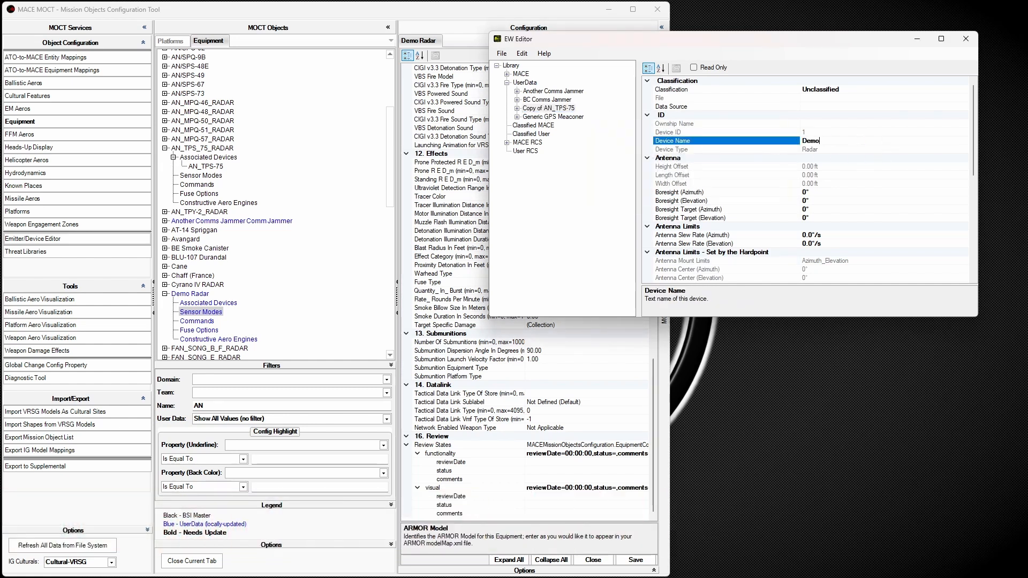
type(" Radar")
key("Return")
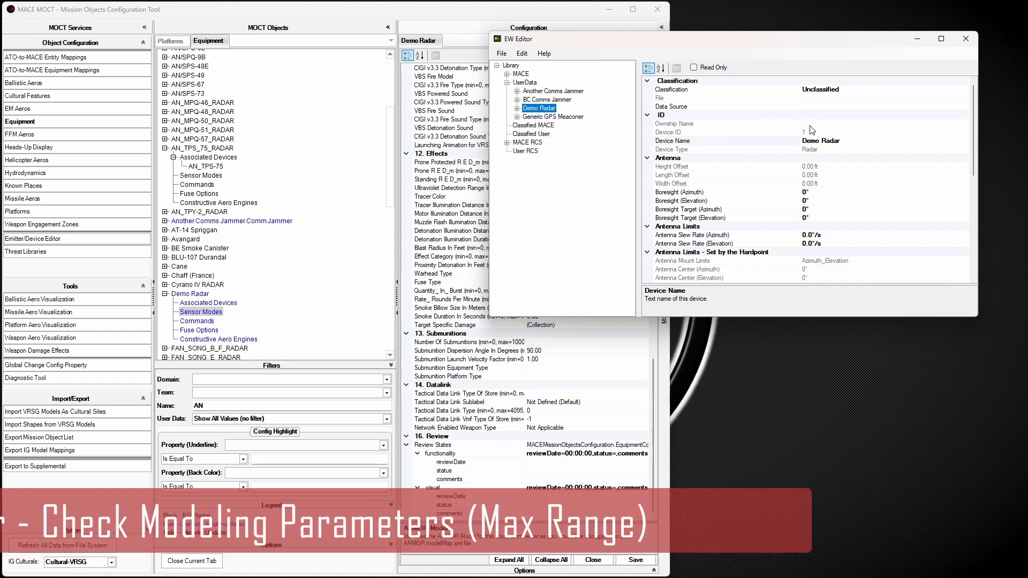
- Set the Demo Radar device's Max. Range to 300 nm and check its Target Air setting
scroll(887, 140, "down", 3)
scroll(889, 134, "down", 5)
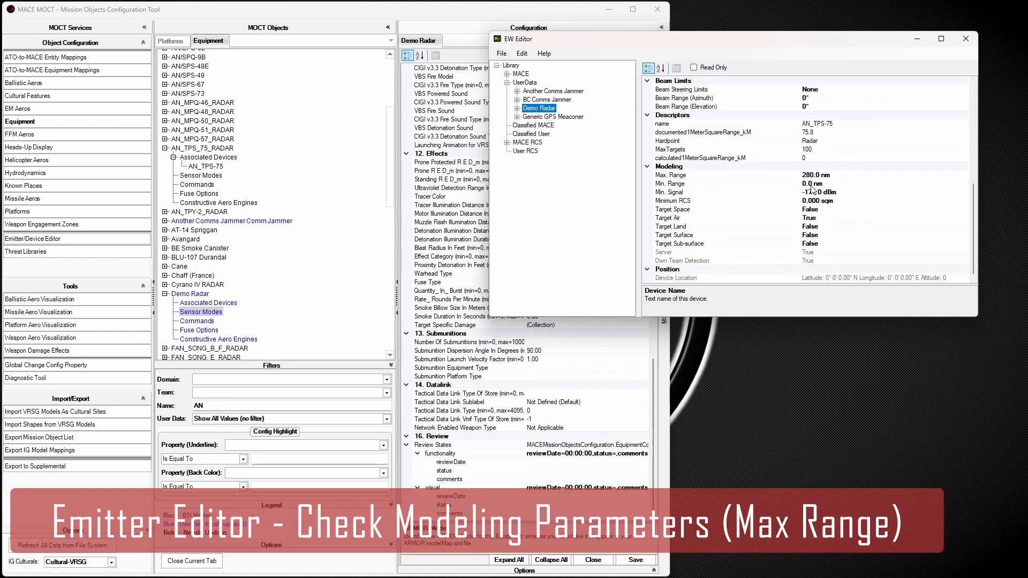
left_click(816, 175)
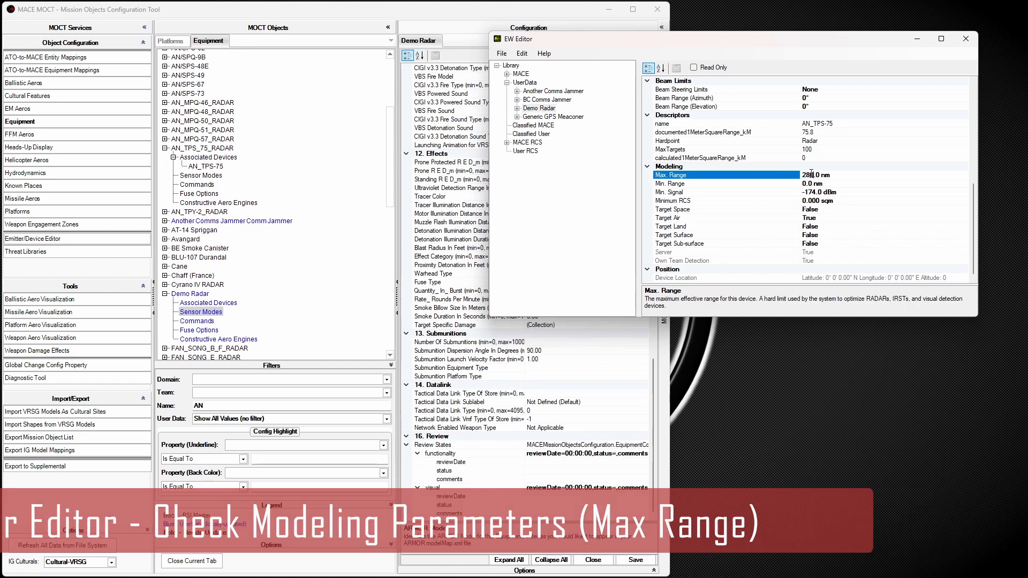
key("BackSpace")
key("BackSpace")
key("BackSpace")
type("300")
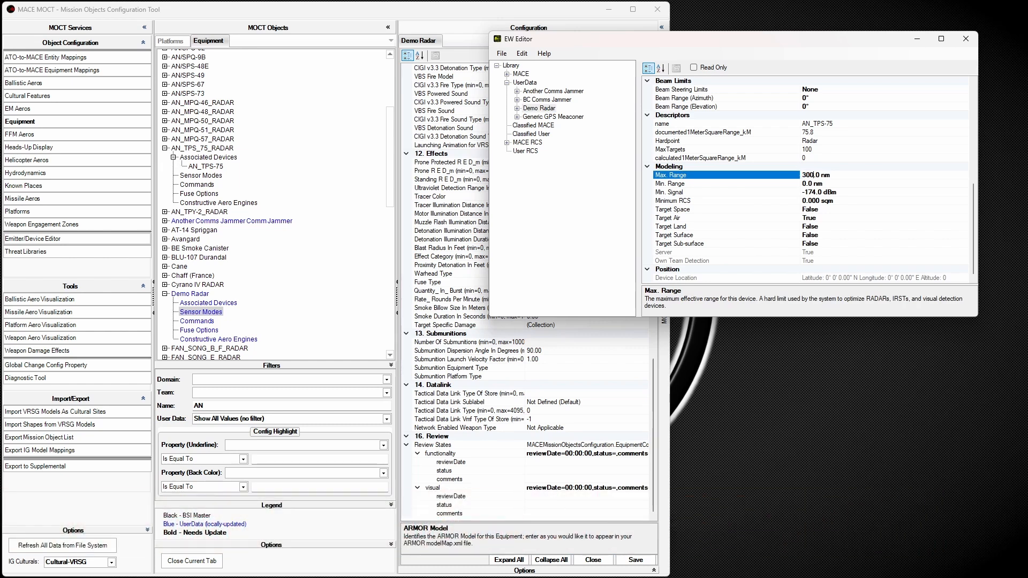
key("Tab")
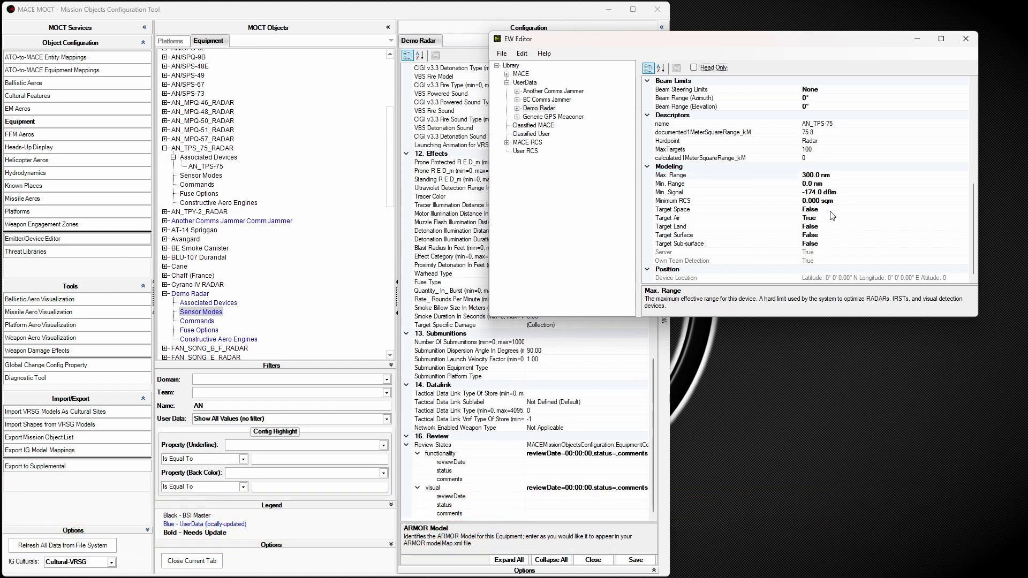
left_click(723, 219)
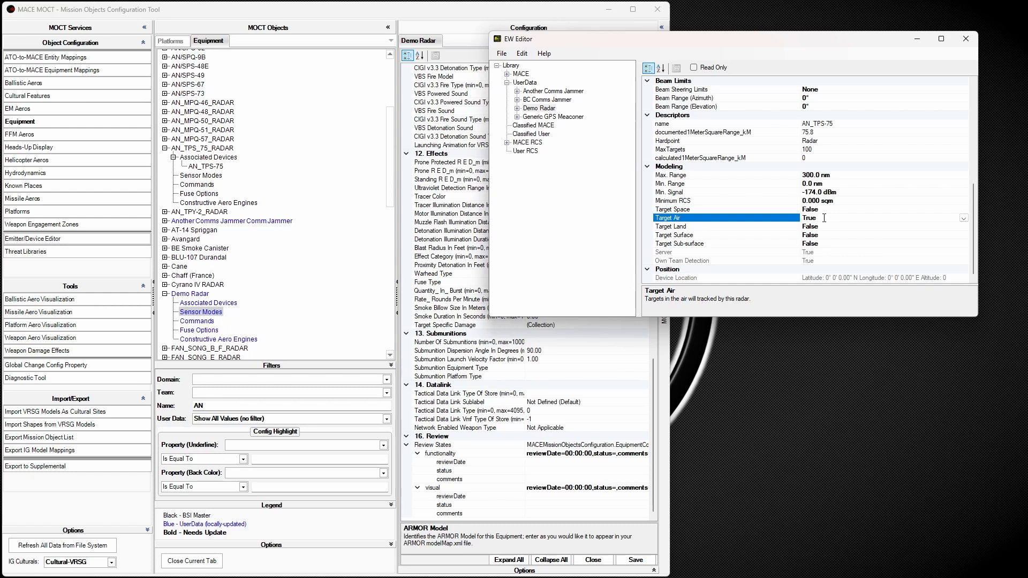
- Rename the Demo Radar device's emitter to Demo Radar and check its Search mode
left_click(518, 109)
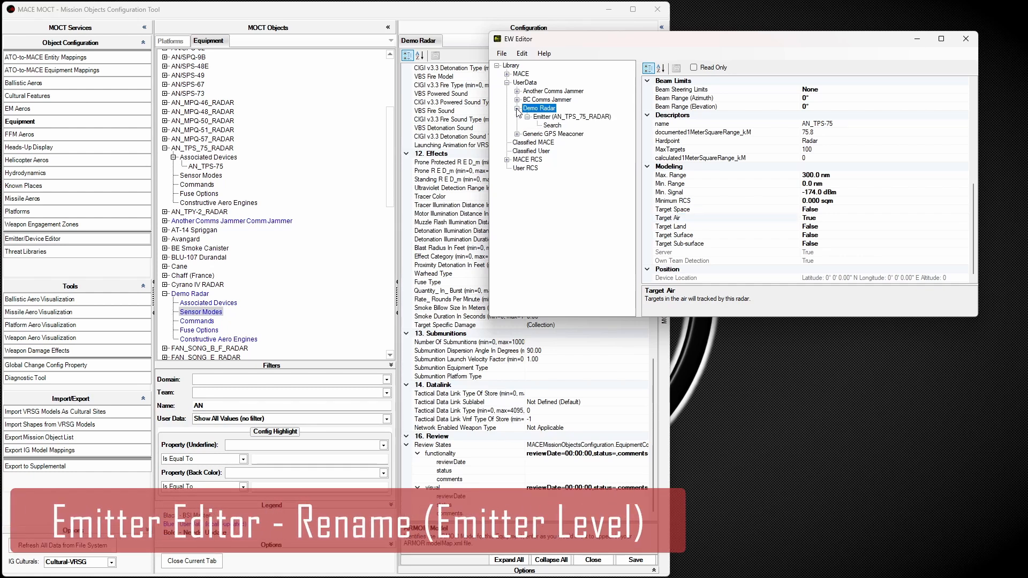
left_click(544, 118)
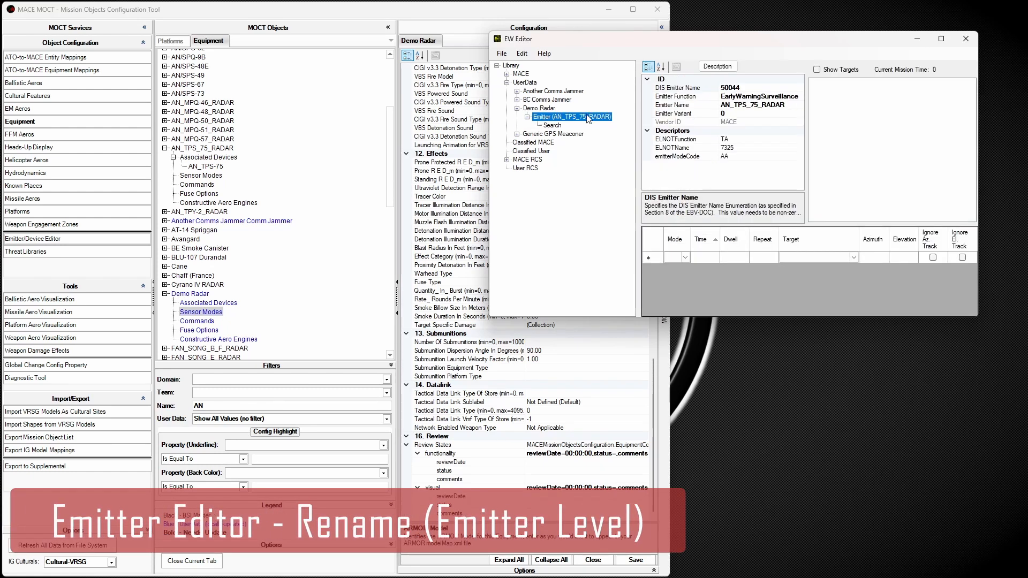
left_click(795, 106)
left_click_drag(796, 106, 711, 104)
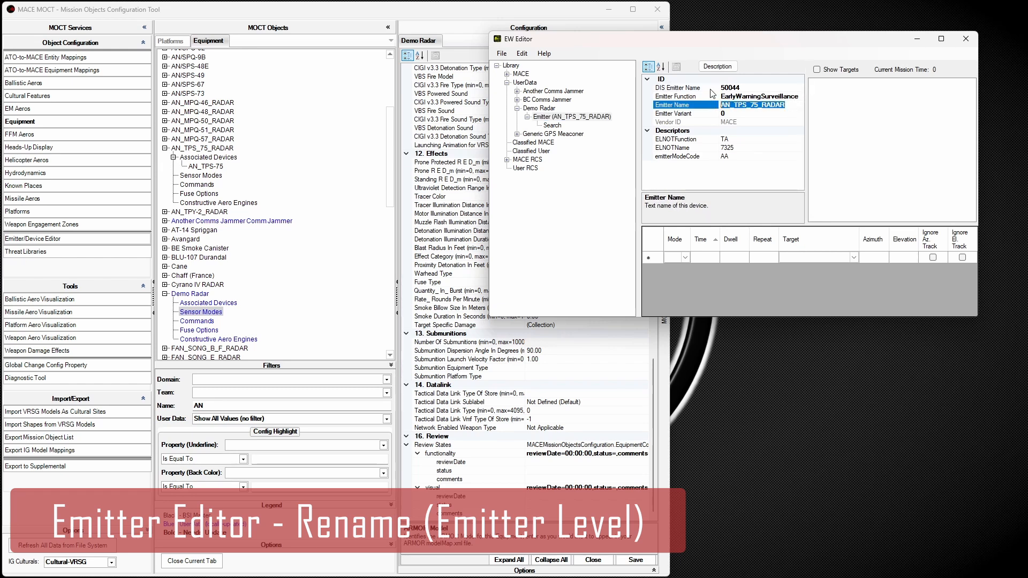
type("Demo")
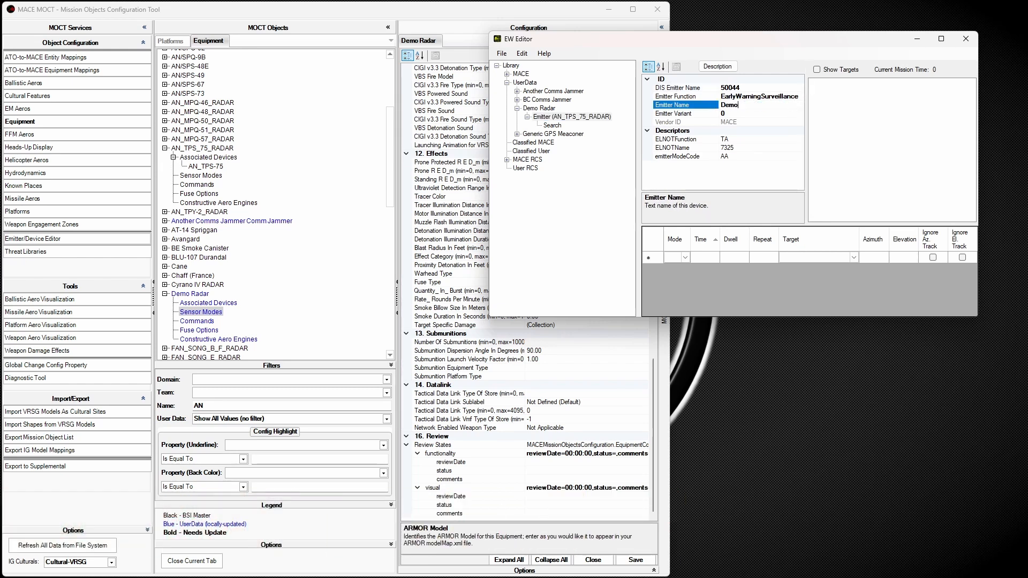
type(" Radar")
key("Return")
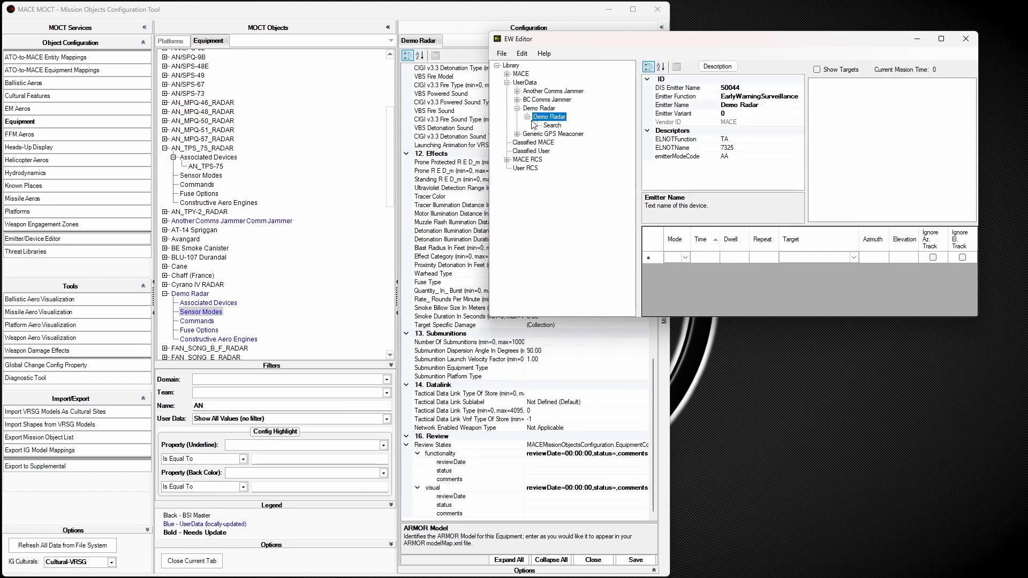
left_click(552, 126)
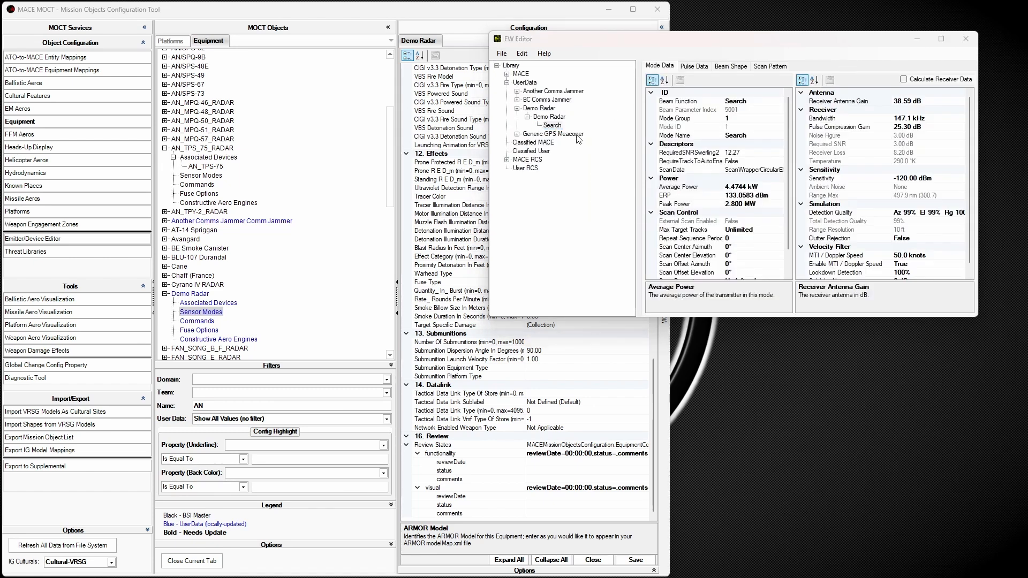
left_click(549, 117)
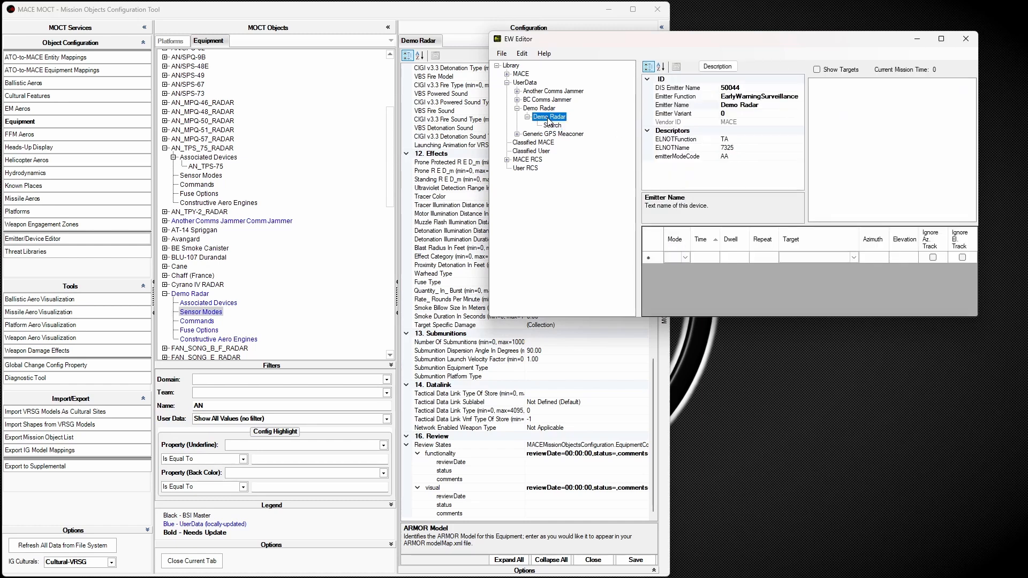
- Save the new Demo Radar device as the emitter file Demo Radar in the UserData folder
left_click(546, 109)
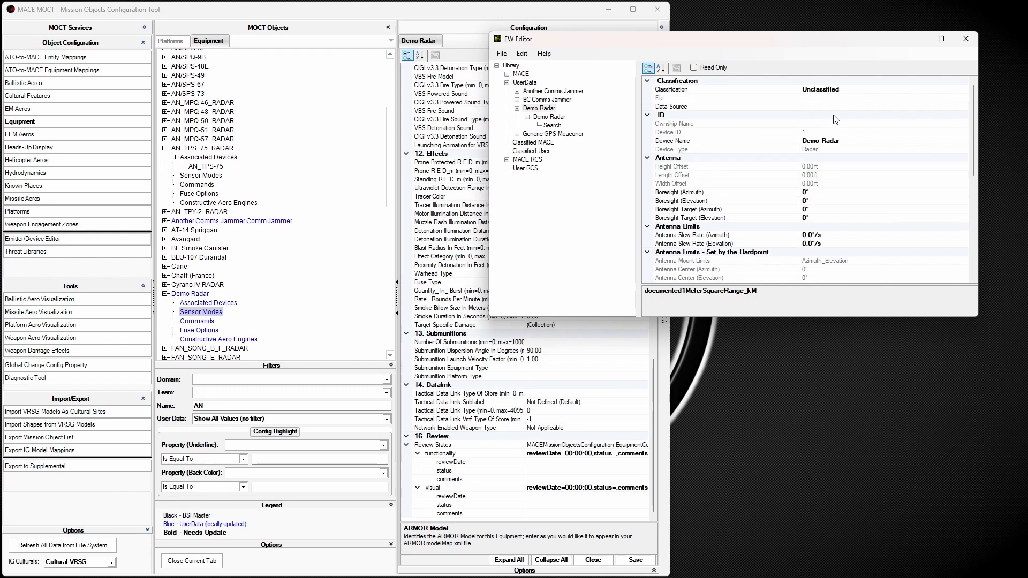
left_click(542, 110)
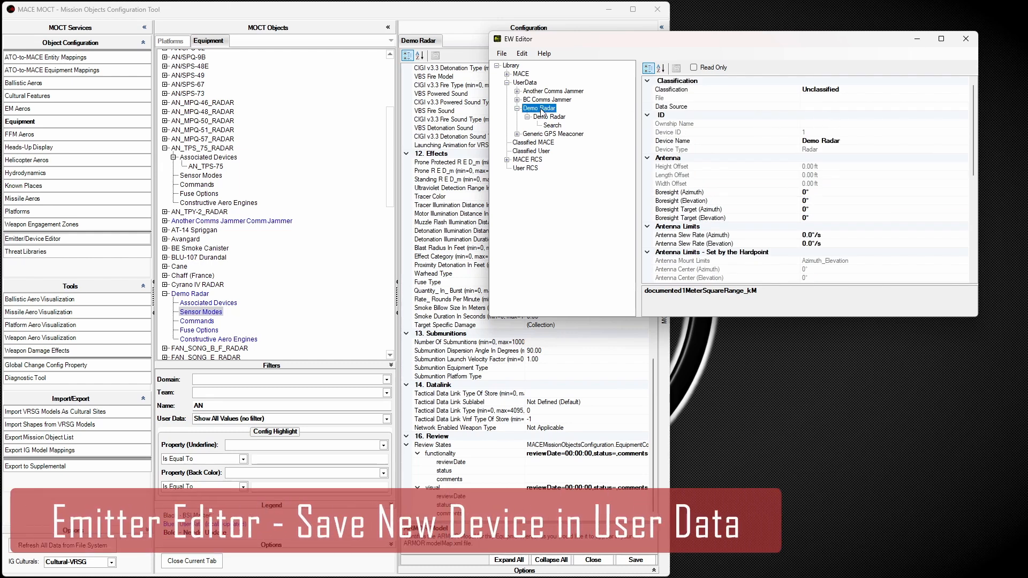
right_click(543, 112)
left_click(540, 111)
right_click(541, 112)
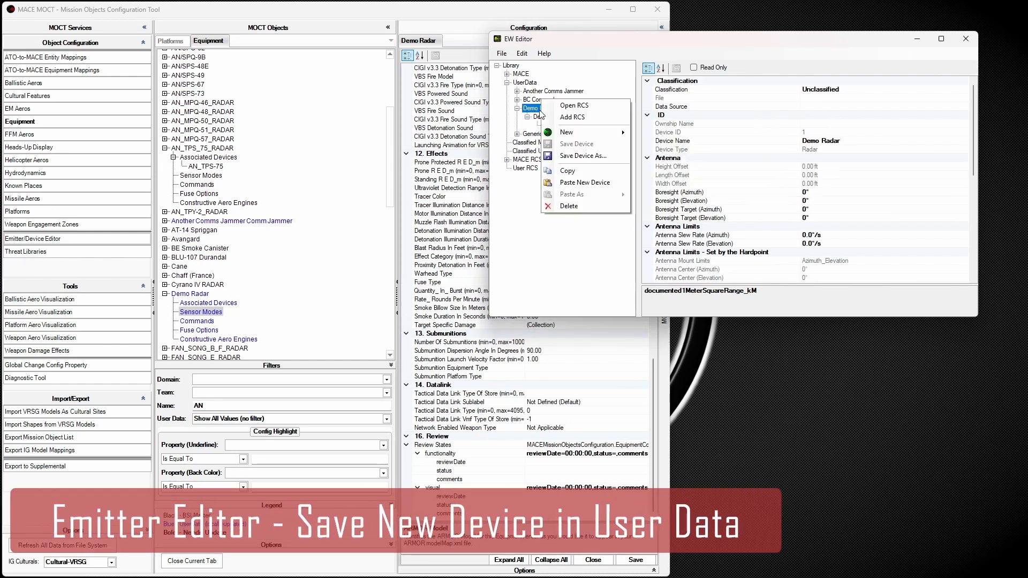
left_click(573, 155)
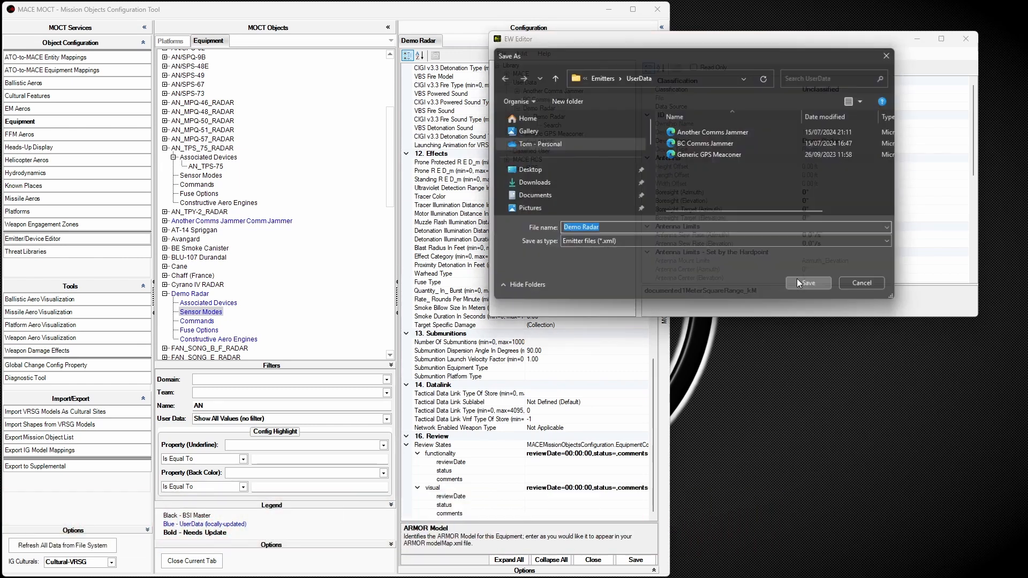
left_click(797, 279)
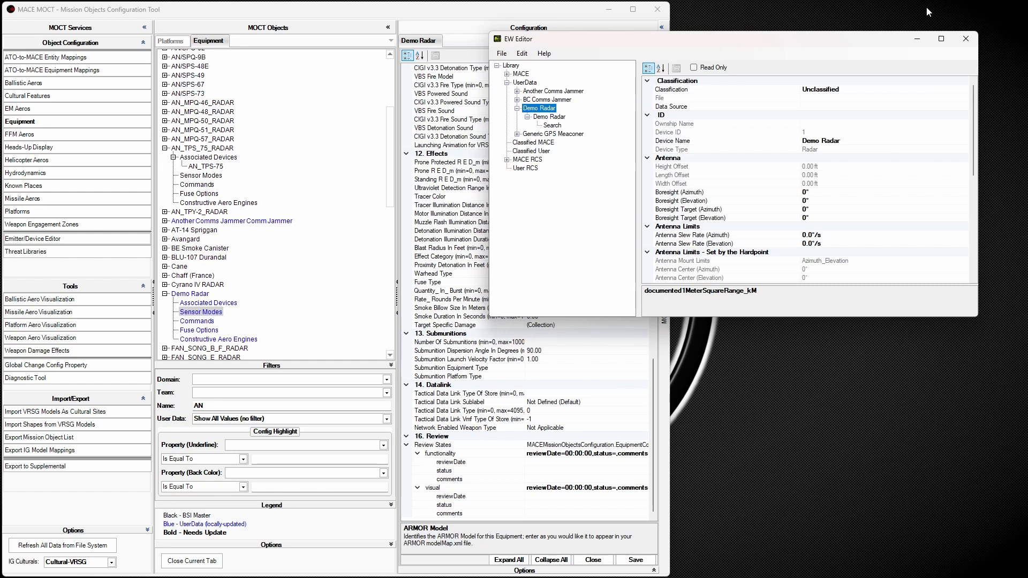
- Close the EW Editor and dismiss the list of needed equipment models without creating any
left_click(965, 40)
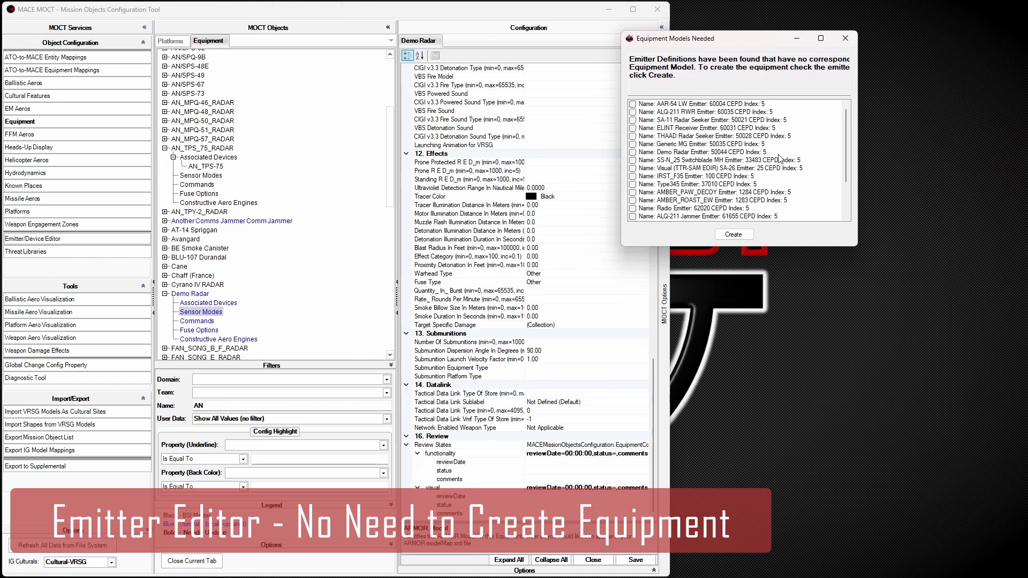
scroll(846, 134, "down", 2)
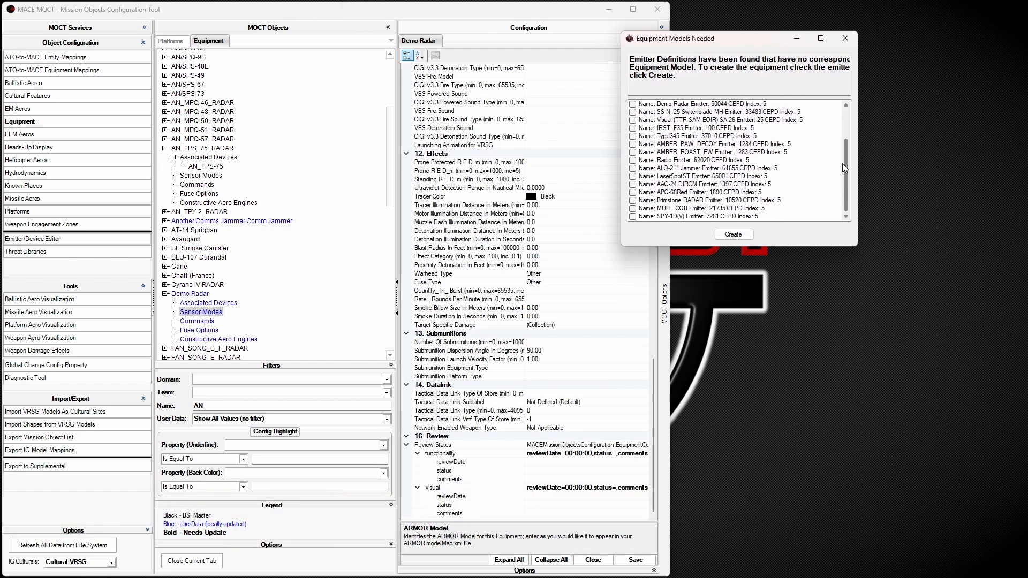
scroll(843, 134, "up", 2)
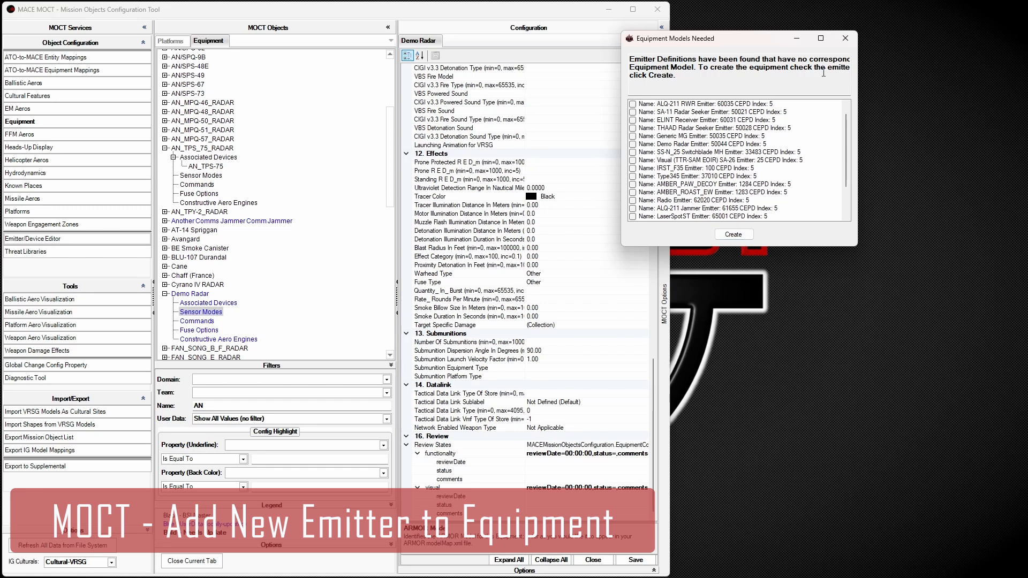
left_click(846, 39)
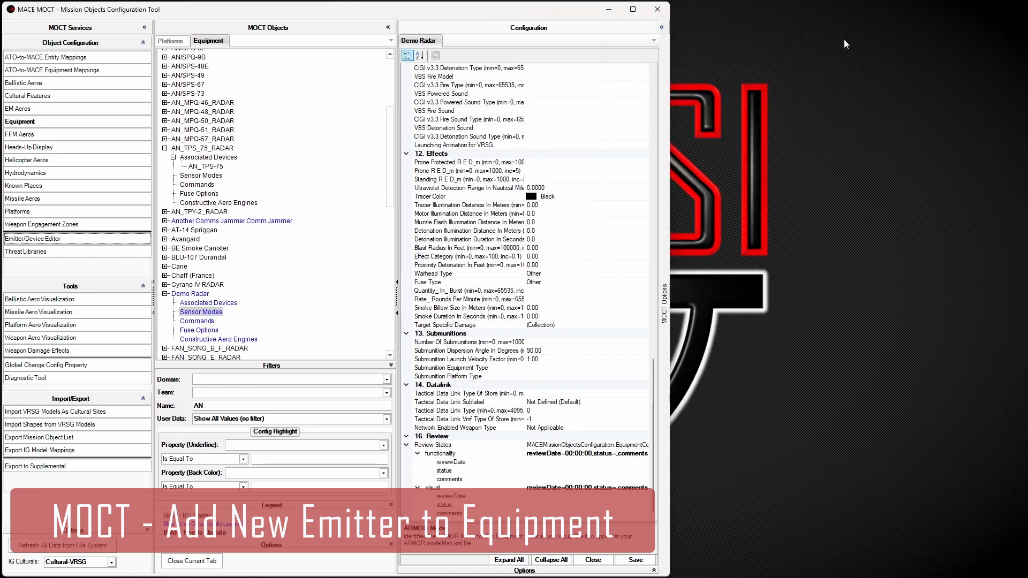
- Add a new associated device to the Demo Radar equipment, set its SGE device to Demo Radar, and save it
right_click(215, 304)
left_click(237, 331)
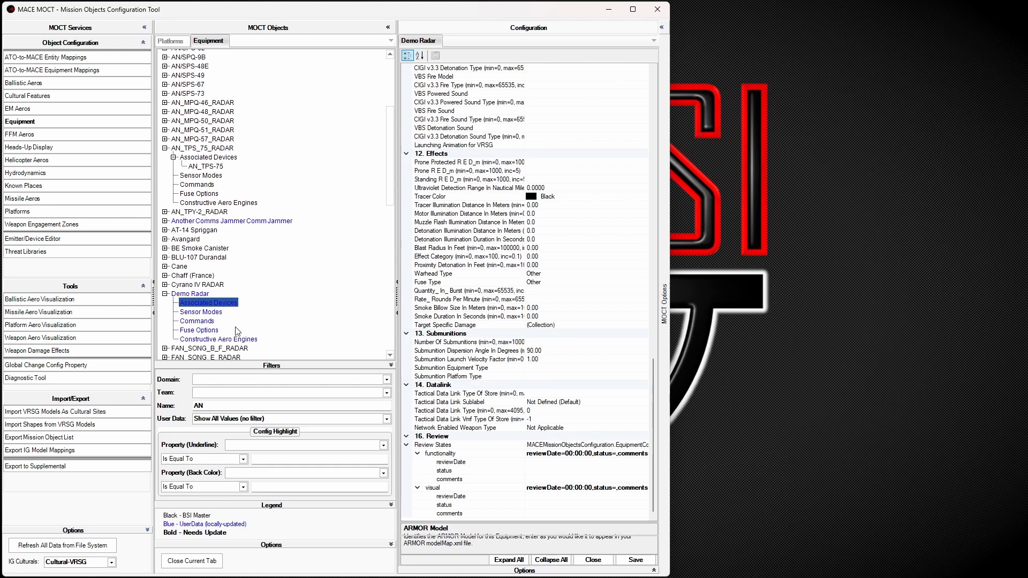
left_click(652, 77)
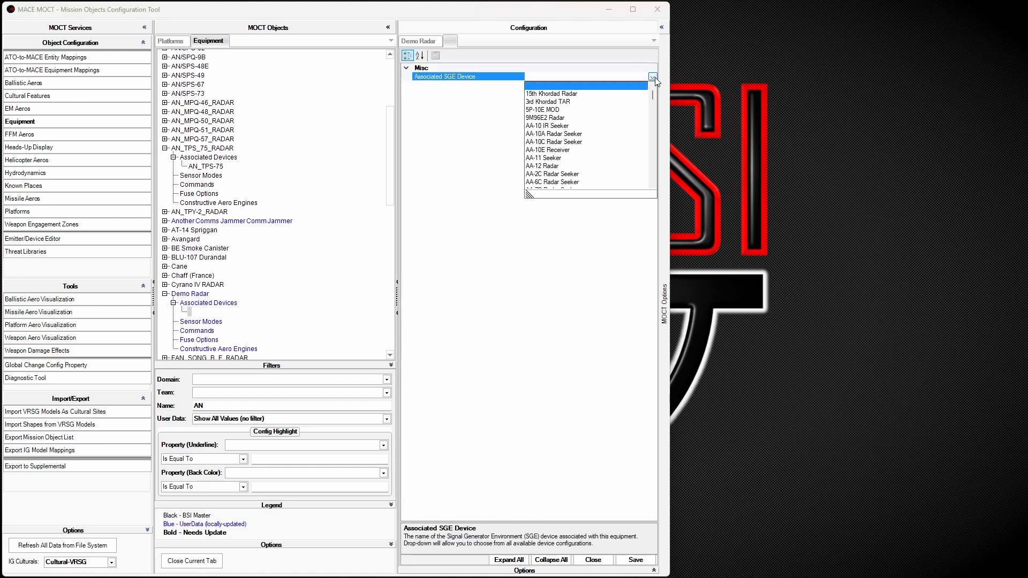
key("d")
scroll(616, 125, "down", 3)
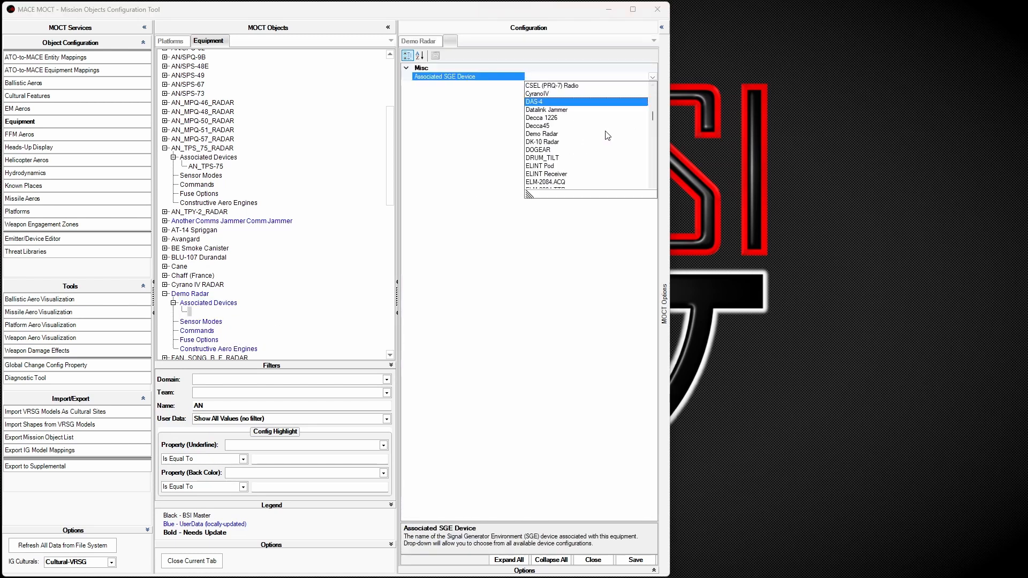
left_click(608, 134)
left_click(638, 560)
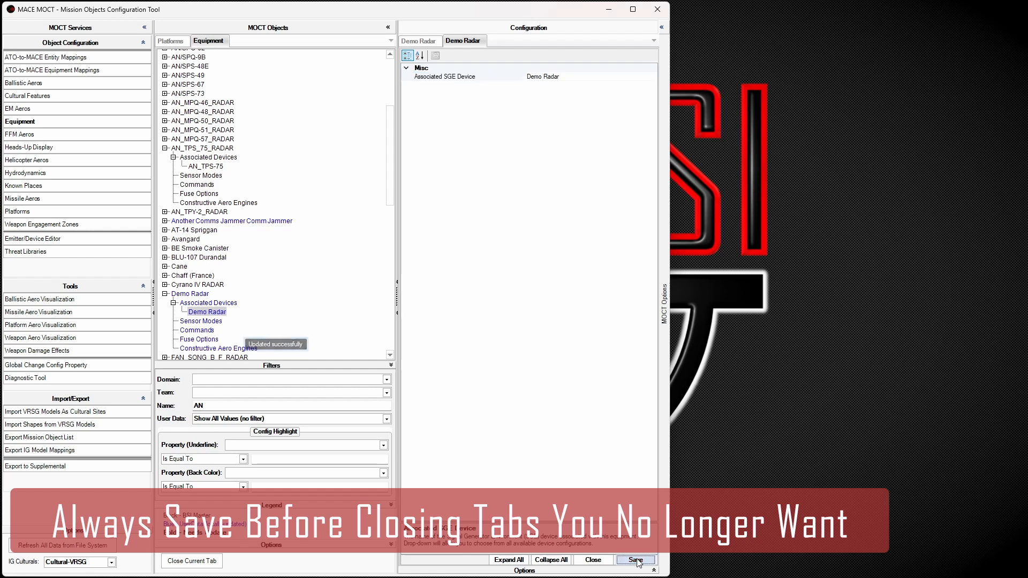
- Close the open Demo Radar configurations, reopening the Demo Radar equipment once to save it
left_click(595, 559)
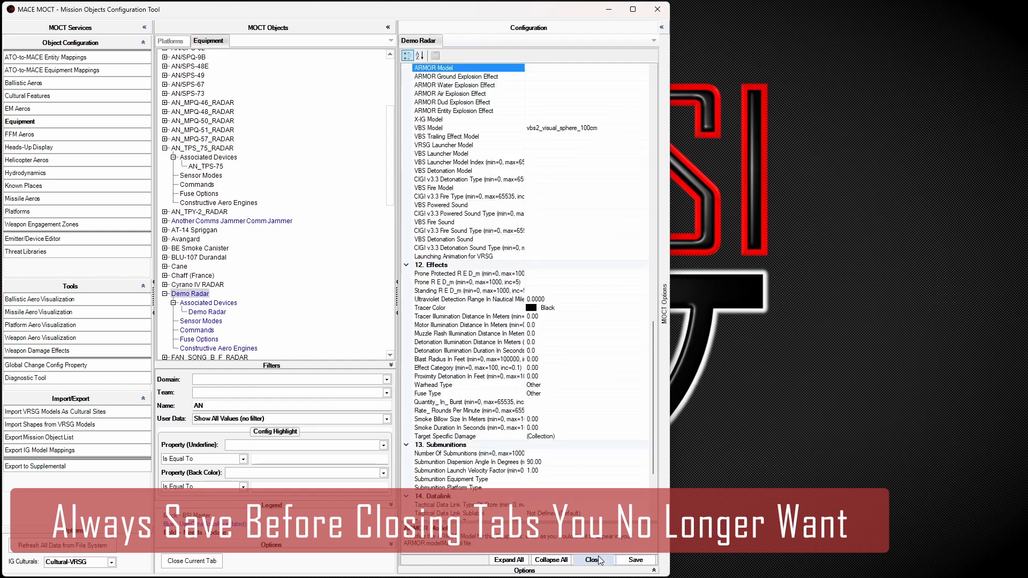
left_click(594, 560)
left_click(202, 295)
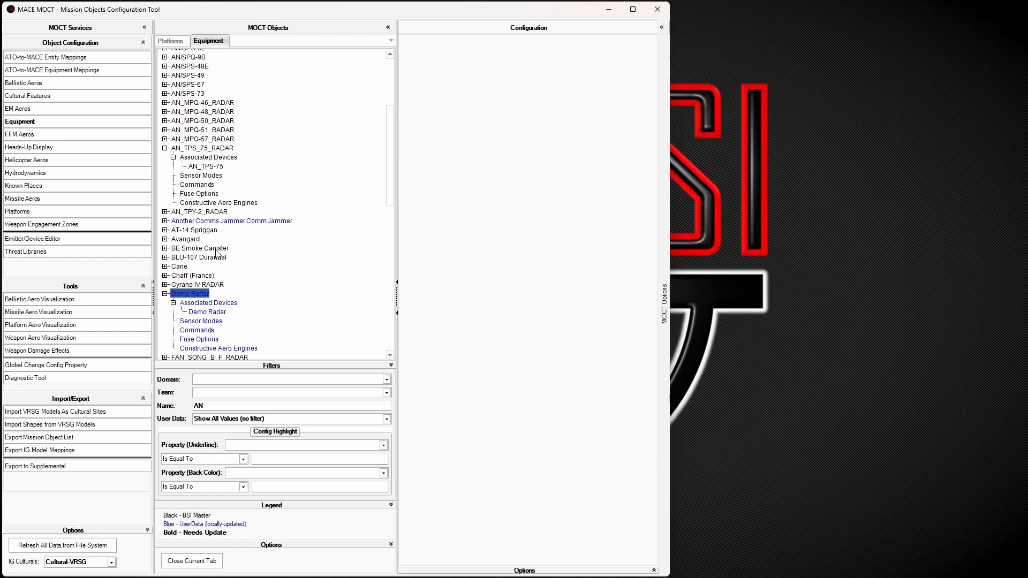
double_click(198, 295)
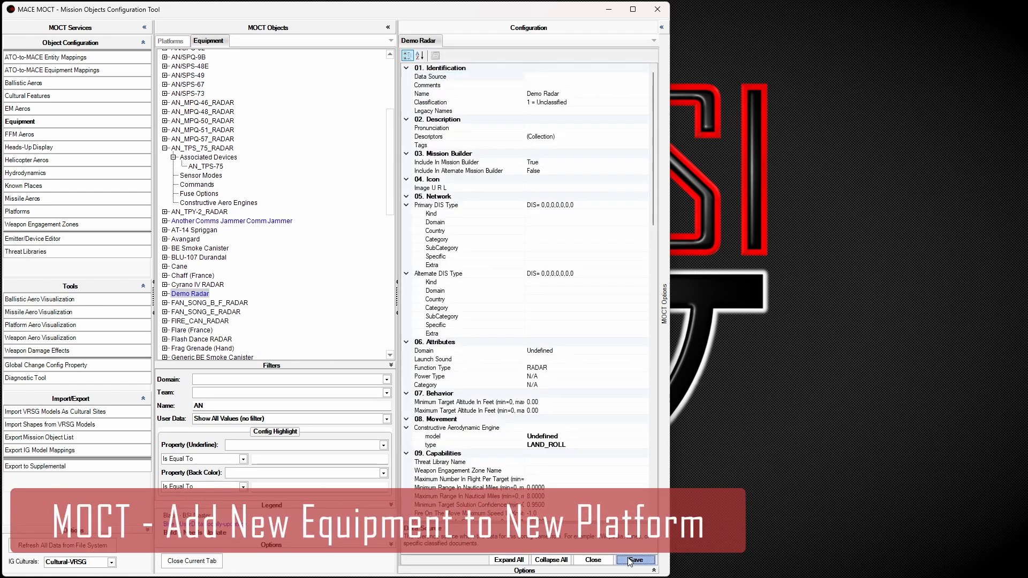
left_click(595, 563)
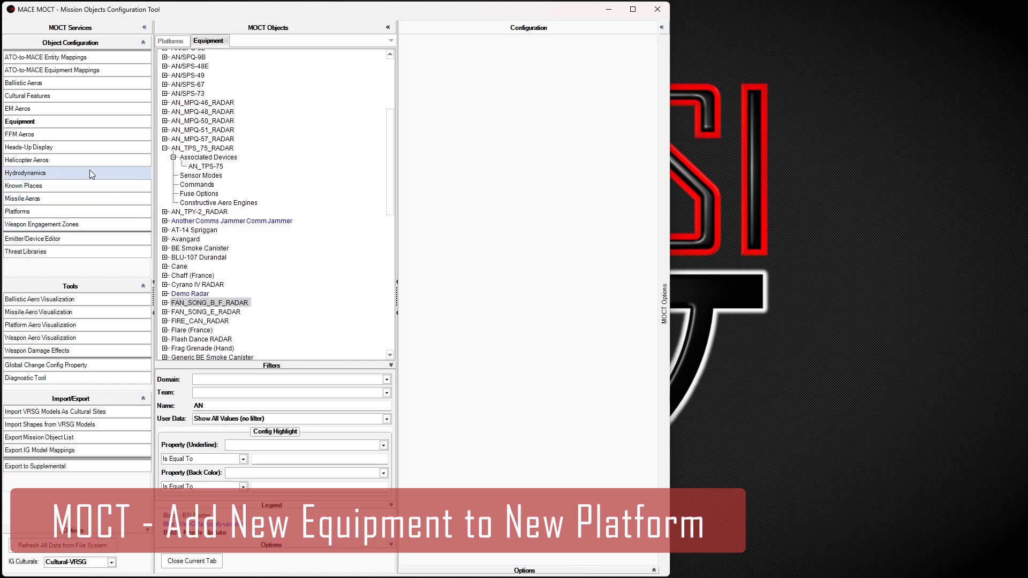
- Switch to the platform objects and filter them by the name demo
left_click(72, 210)
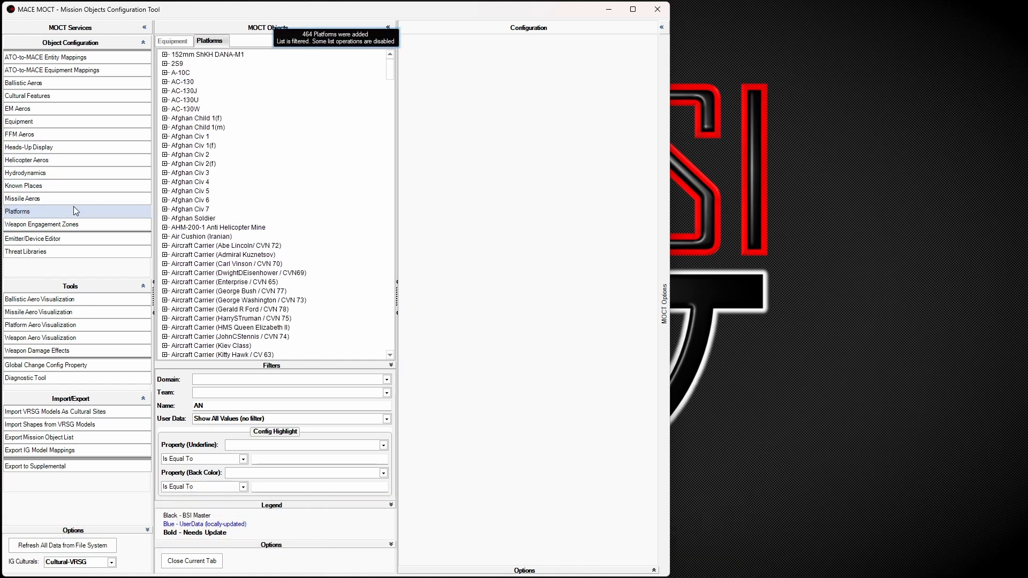
double_click(266, 409)
type("demo")
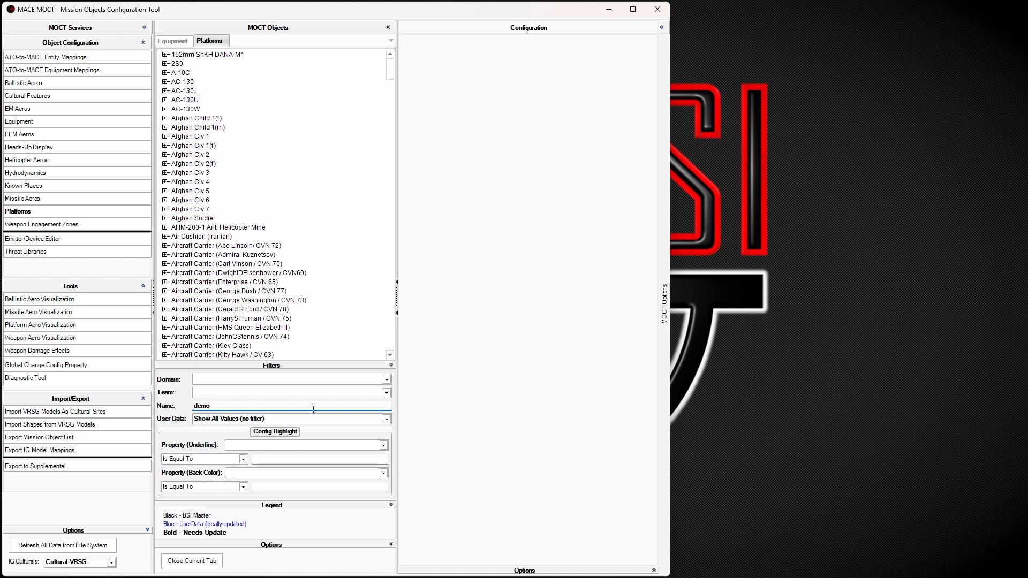
key("Return")
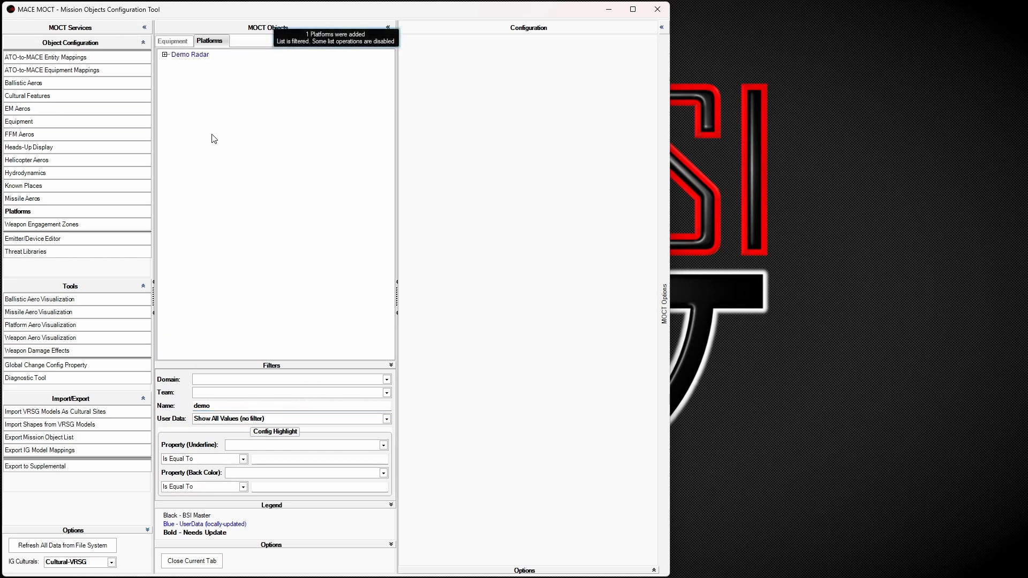
- Delete the AN_TPS_75_RADAR:Radar entry from the Demo Radar platform's equipment
left_click(164, 54)
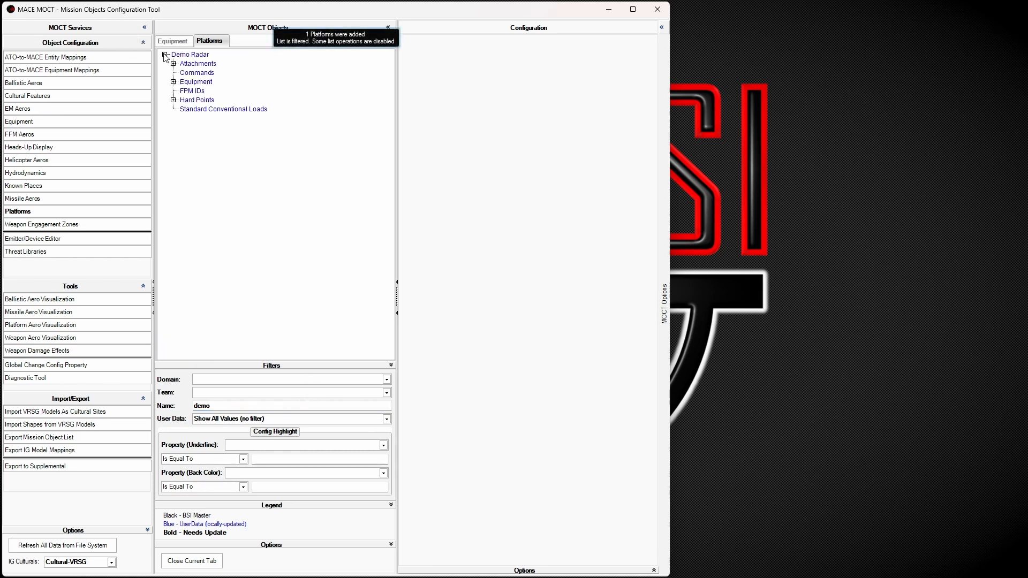
left_click(173, 82)
left_click(212, 92)
right_click(212, 92)
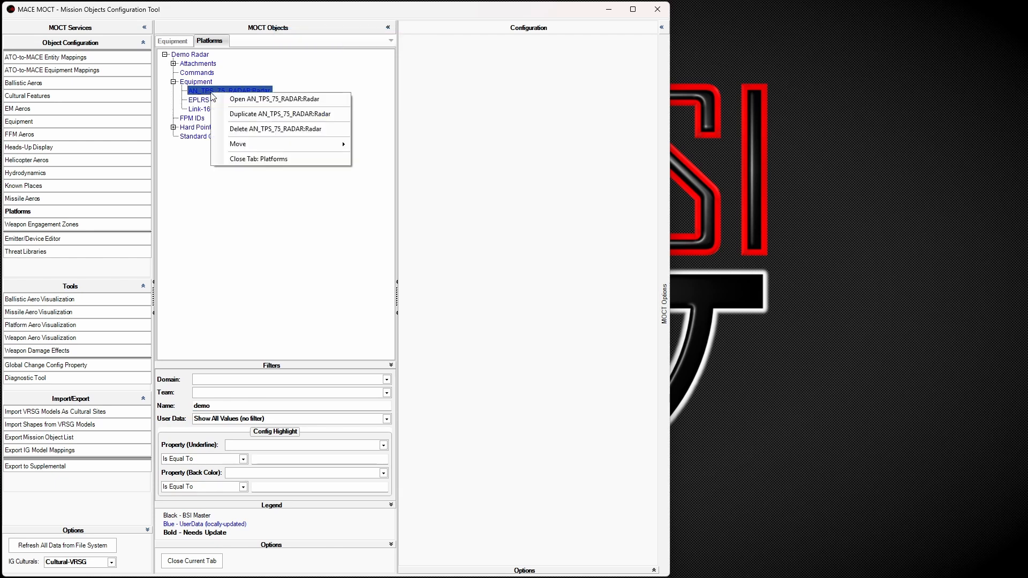
left_click(266, 129)
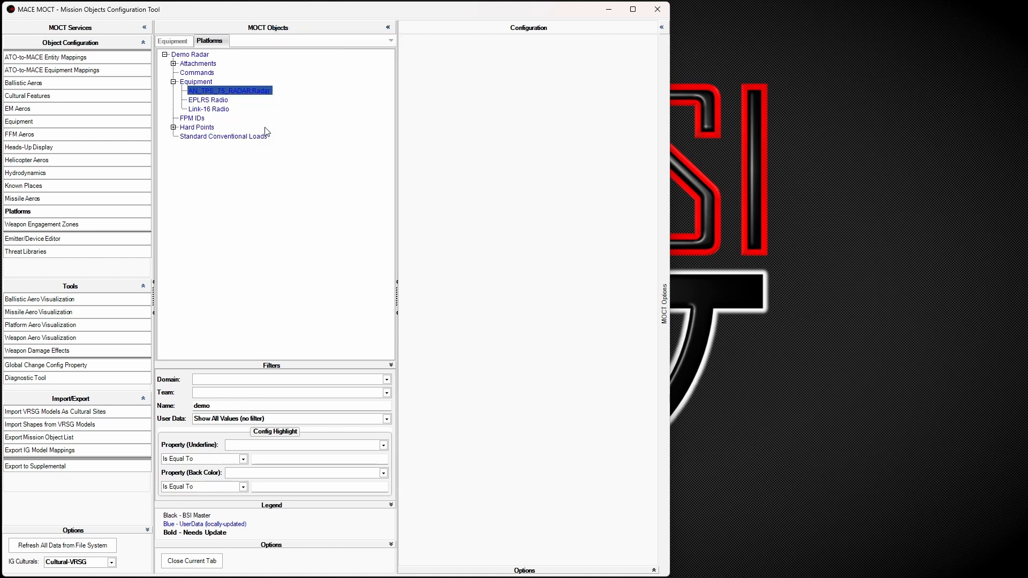
- Add new equipment to the Demo Radar platform, choose Demo Radar as its name, and save it
left_click(204, 83)
right_click(204, 84)
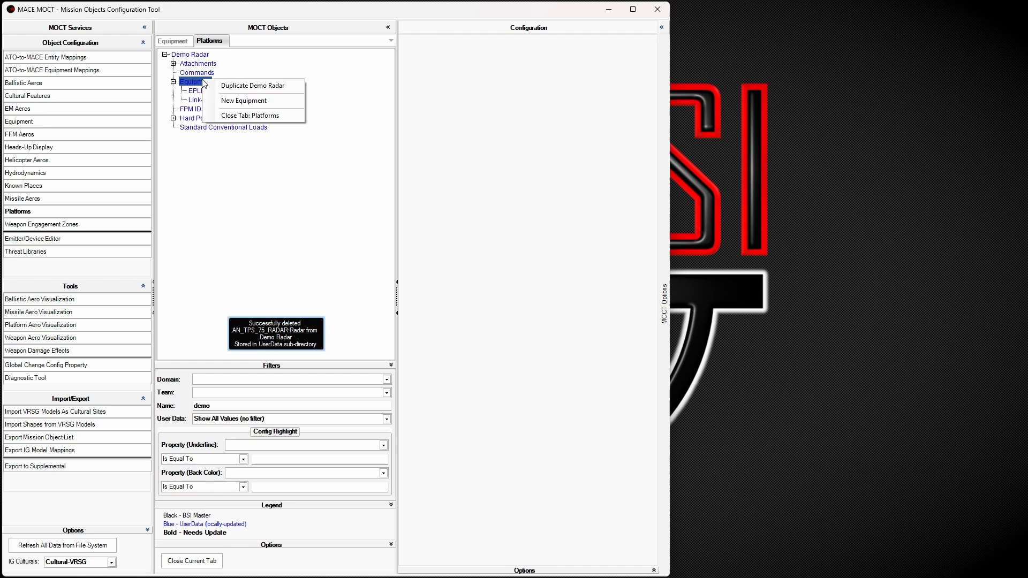
left_click(242, 100)
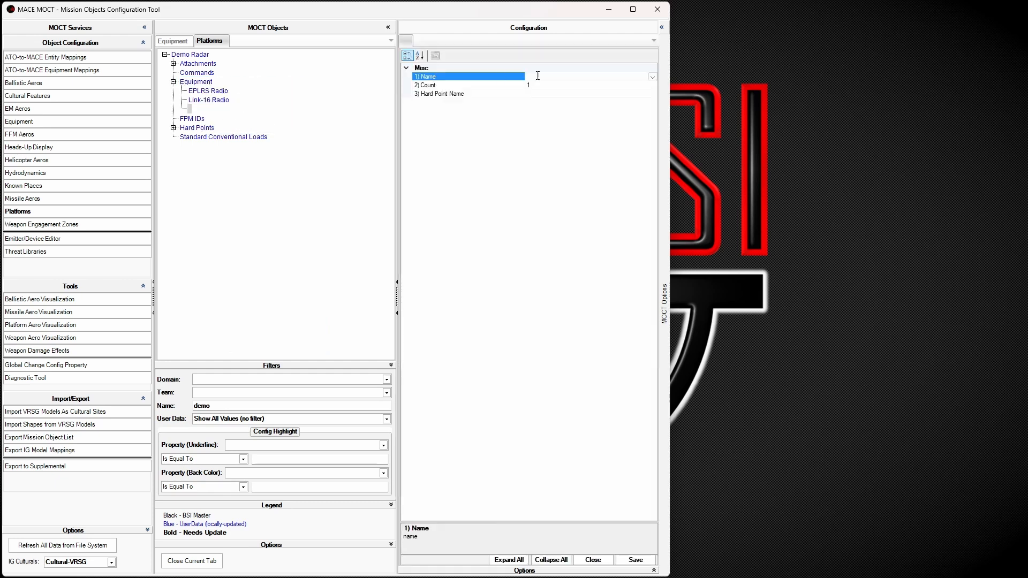
left_click(652, 77)
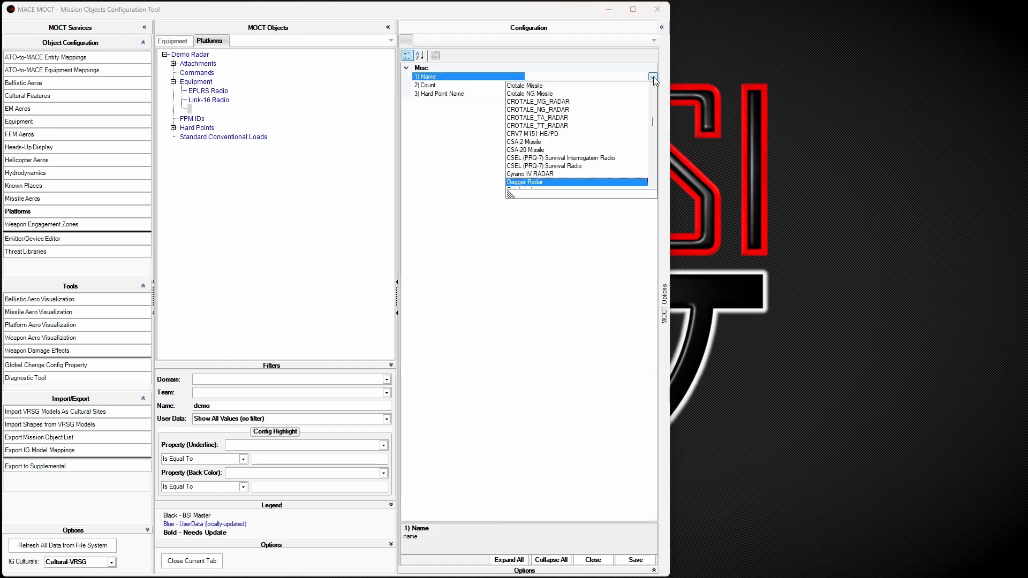
scroll(605, 161, "down", 3)
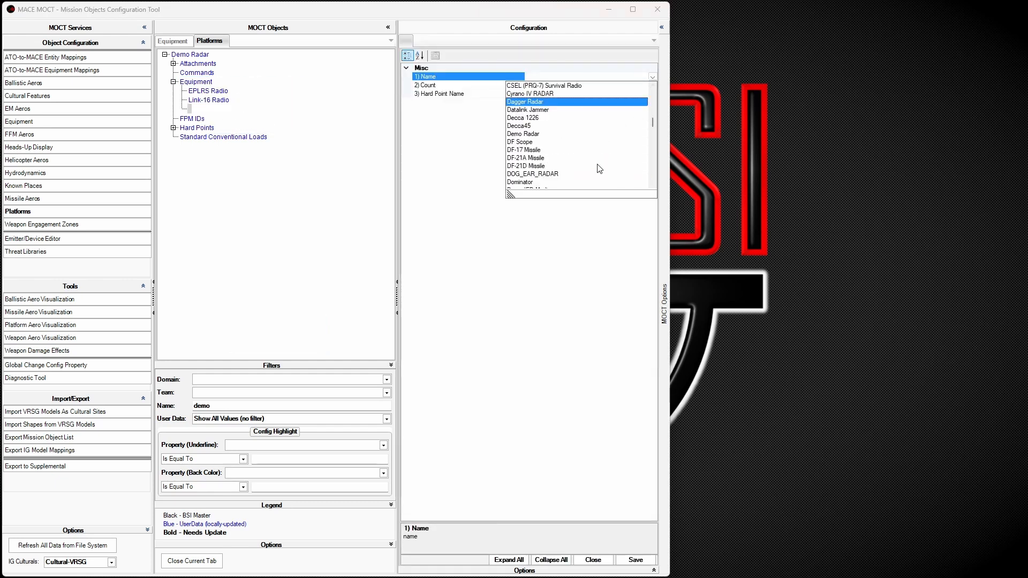
left_click(579, 135)
left_click(636, 560)
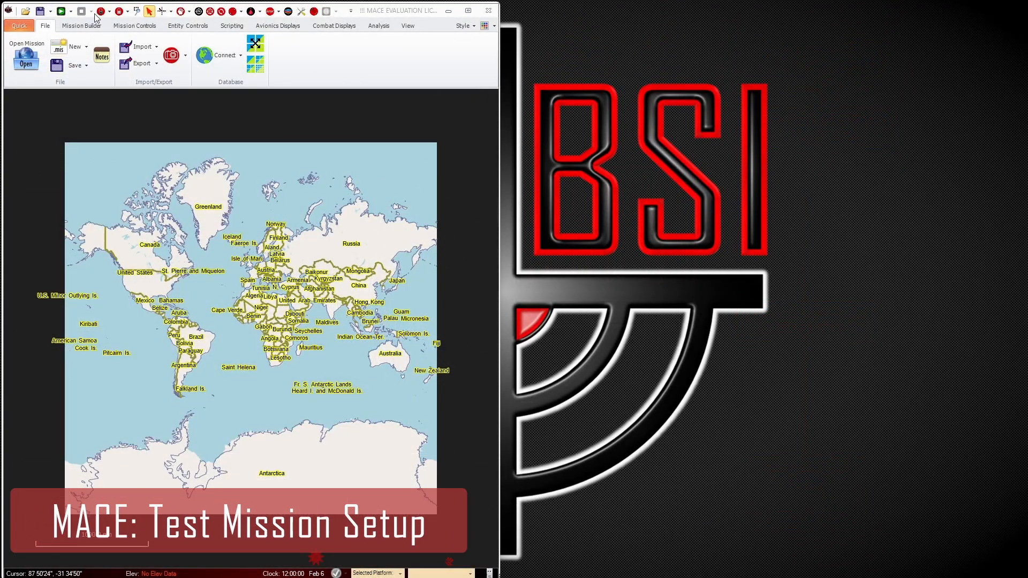
- Filter the mission builder platforms by "dem" and place the Demo Radar in the highlands of northern Scotland
left_click(137, 10)
left_click_drag(230, 243, 364, 390)
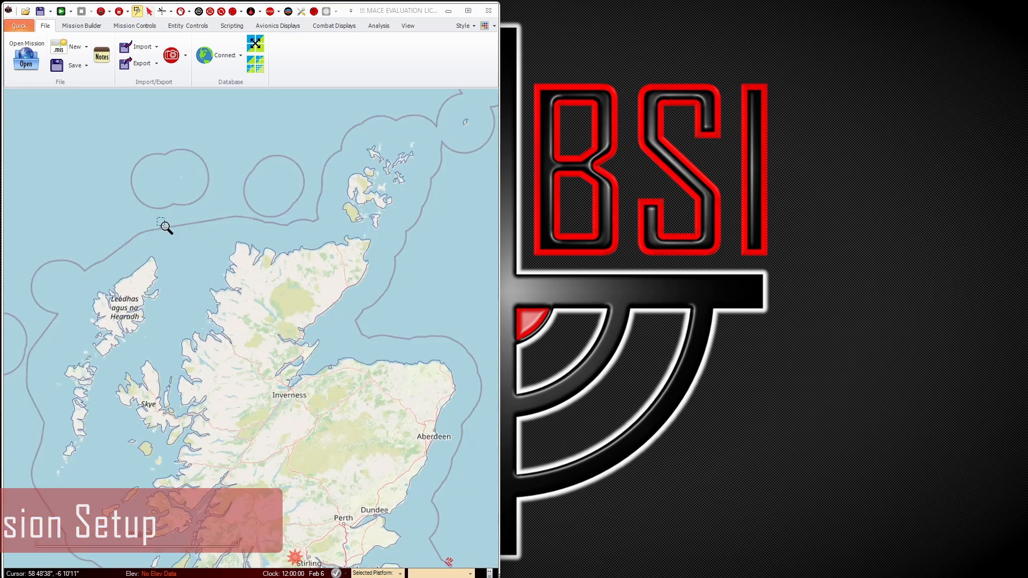
left_click_drag(163, 228, 428, 415)
left_click(82, 27)
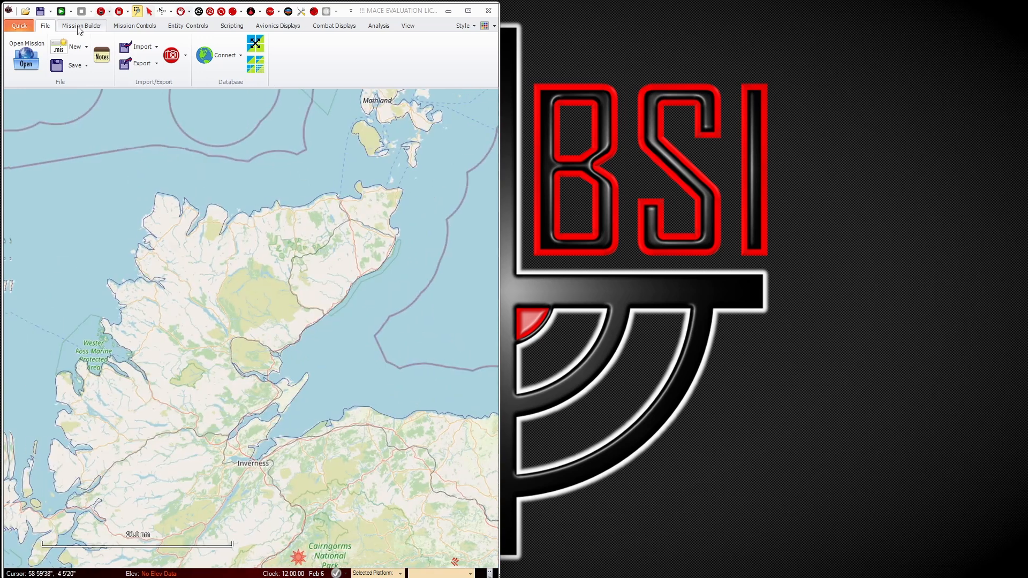
left_click(58, 559)
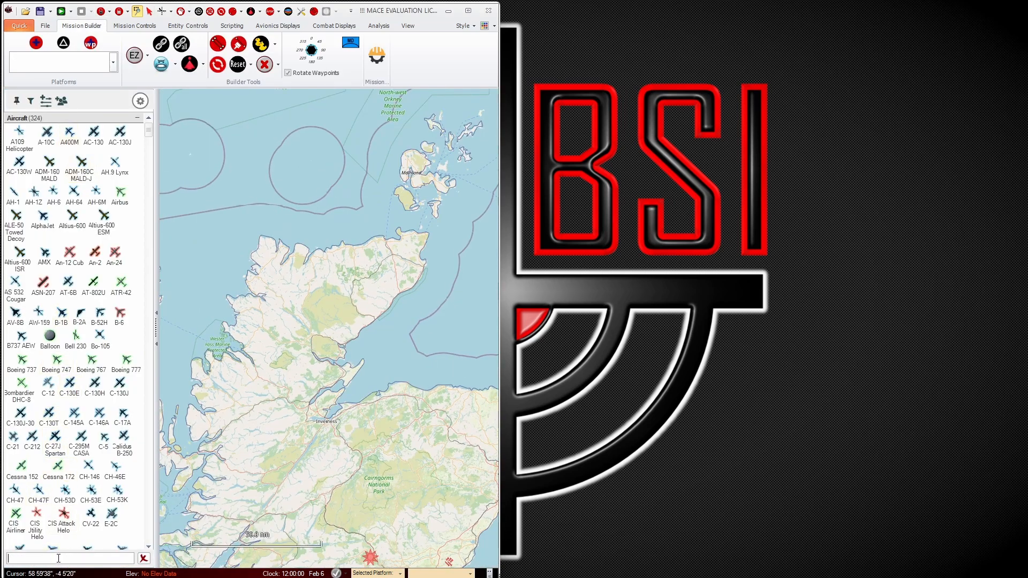
type("dem")
left_click(22, 294)
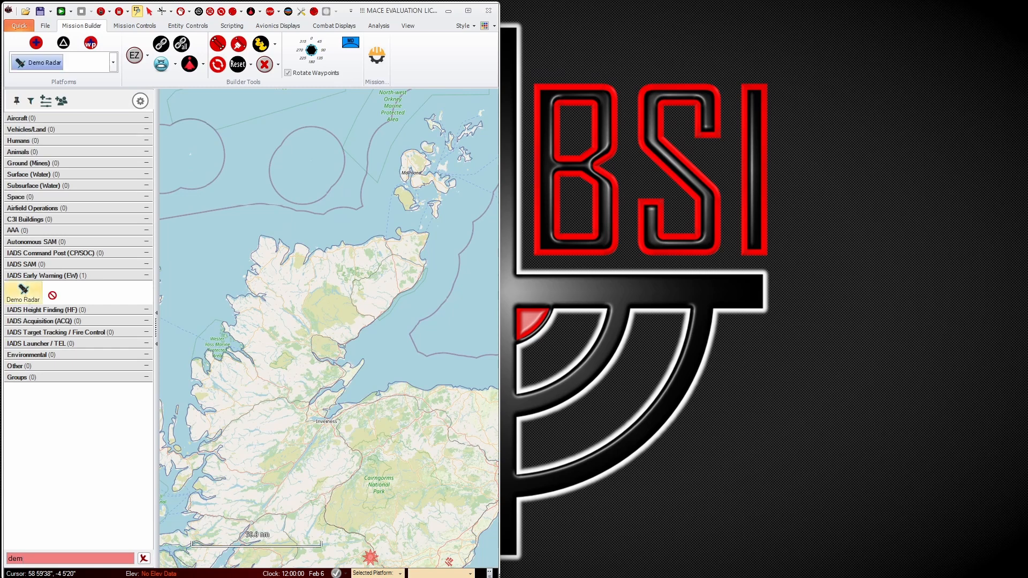
- Move the placed Demo Radar to nearby high ground using a search distance of 10, and centre the map on it
left_click(203, 63)
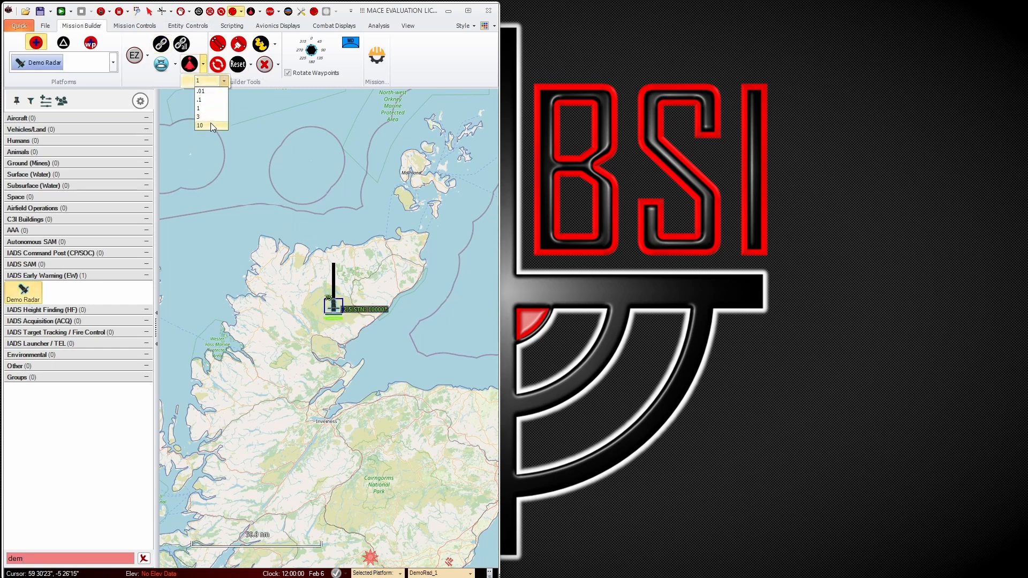
left_click(212, 124)
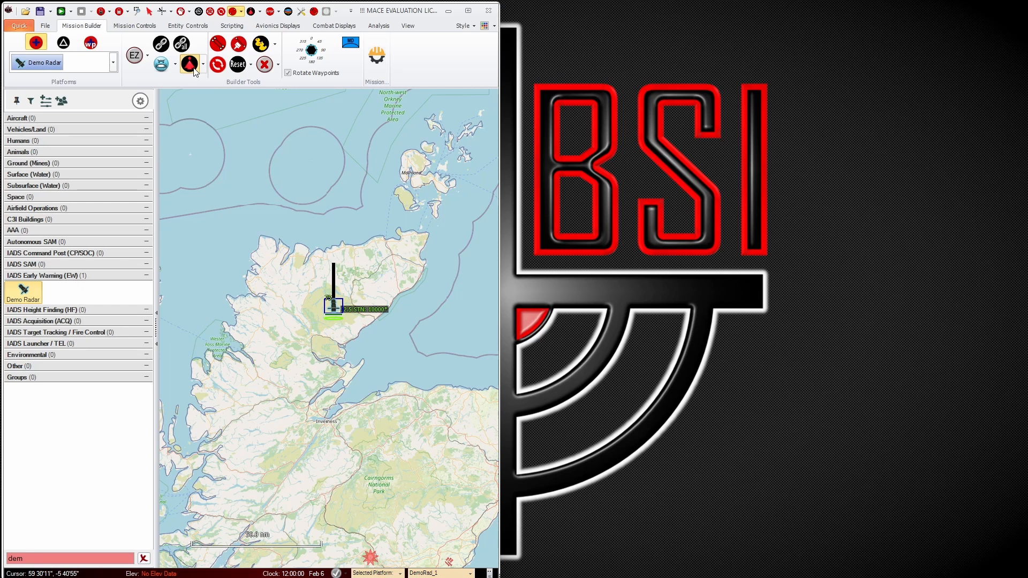
left_click(194, 71)
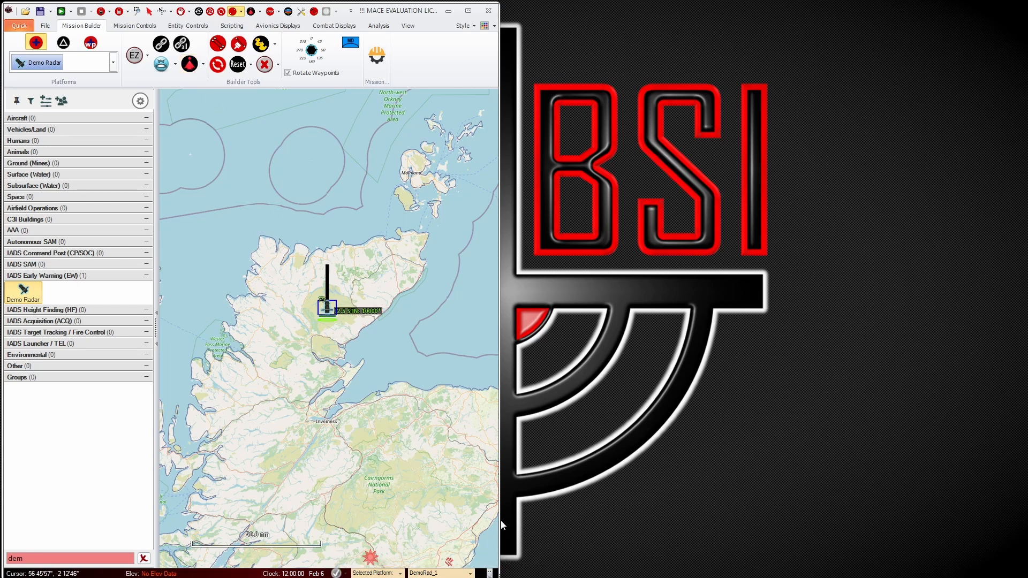
left_click_drag(499, 526, 518, 526)
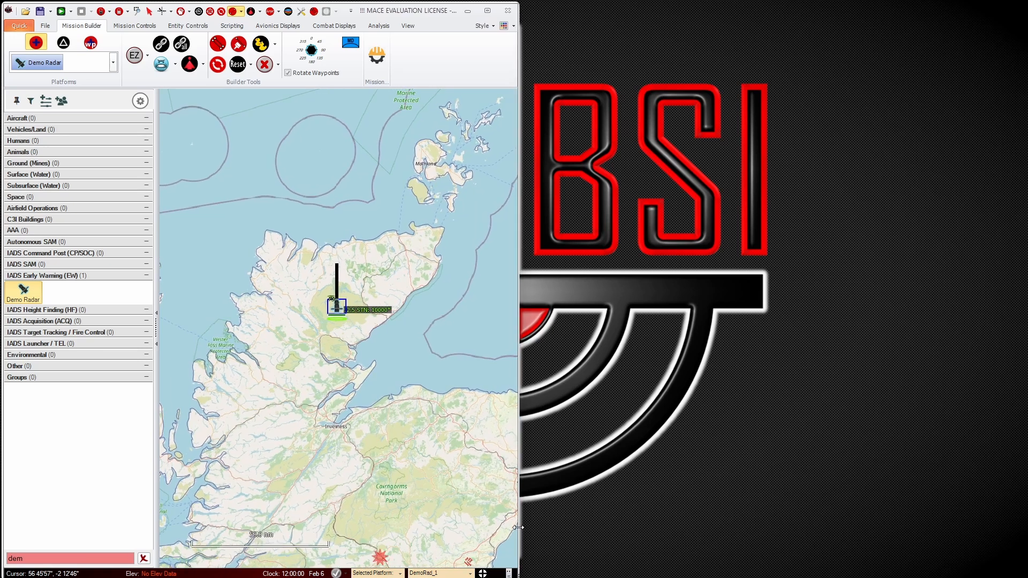
left_click(482, 573)
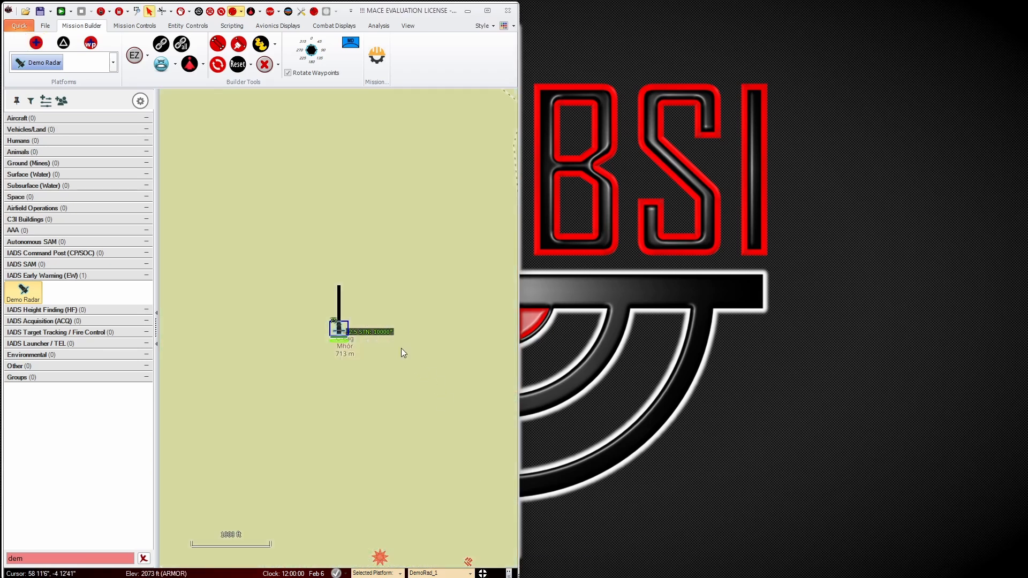
- Filter the platforms by "crc" and place a CRC command post just west of the Demo Radar
key("BackSpace")
key("BackSpace")
key("BackSpace")
type("crc")
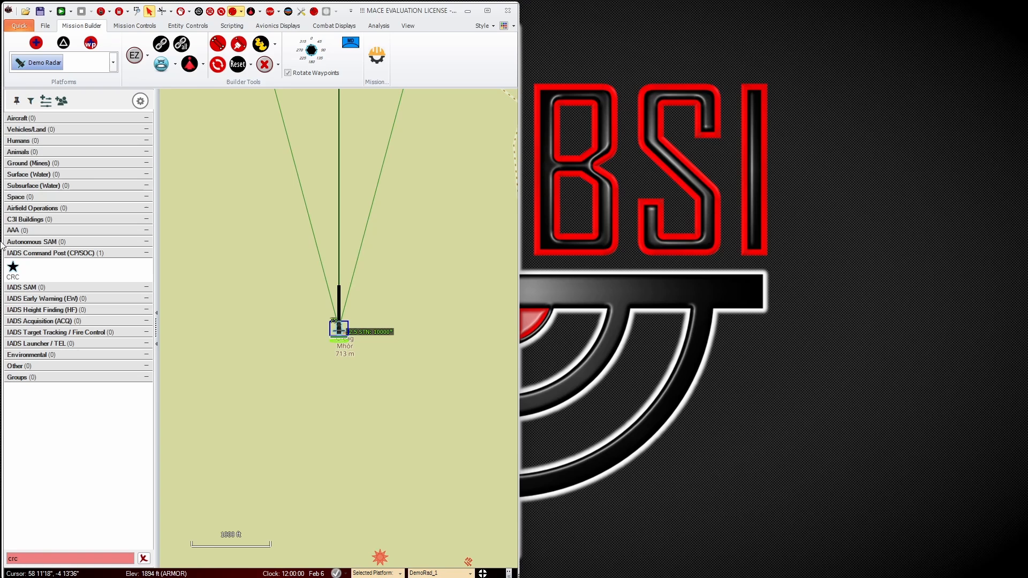
left_click(12, 271)
left_click(277, 332)
key("Escape")
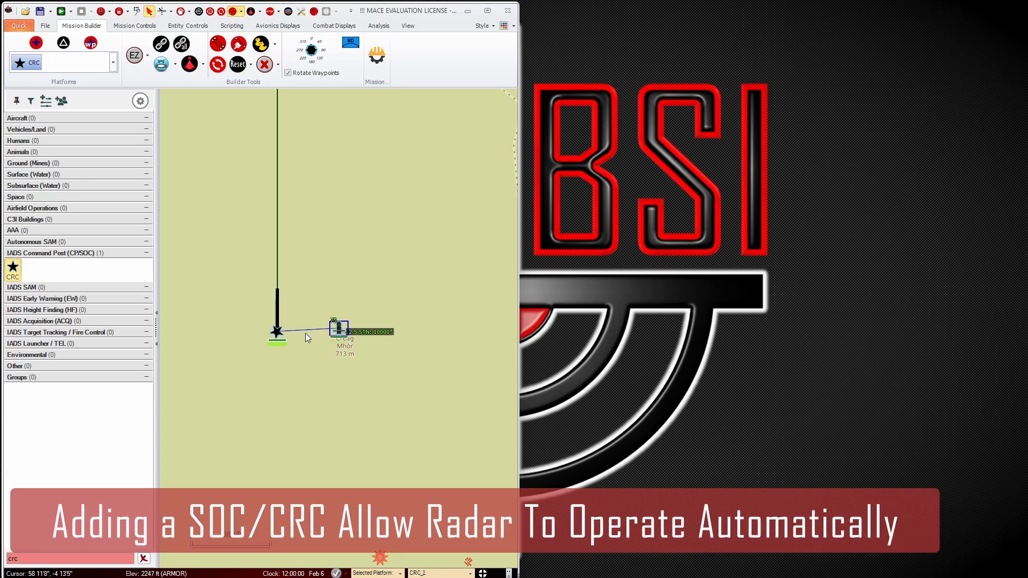
- Check the IADS TDL network display by switching it off and on in the Layer Manager's datalink layers
left_click(288, 11)
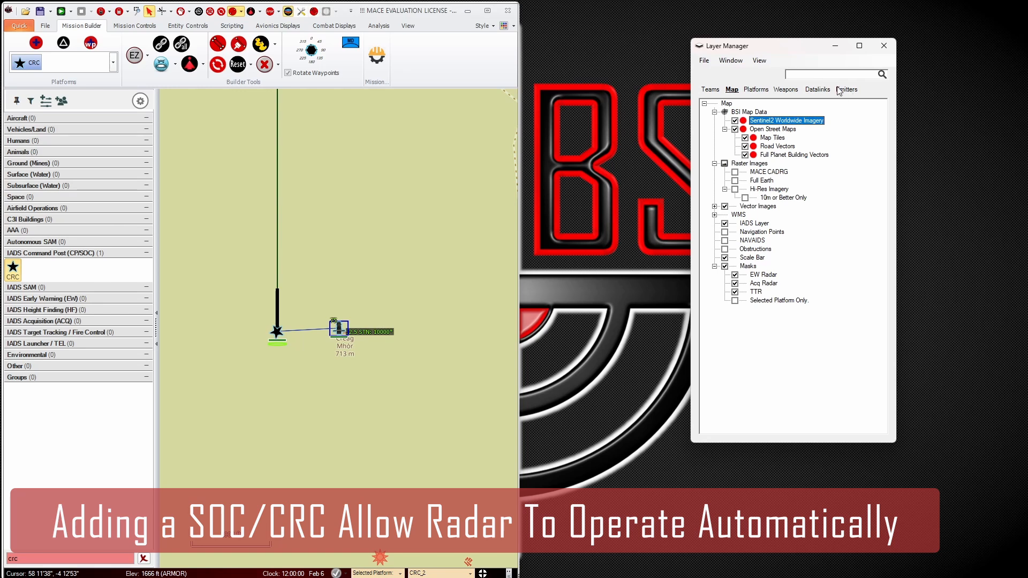
left_click(818, 89)
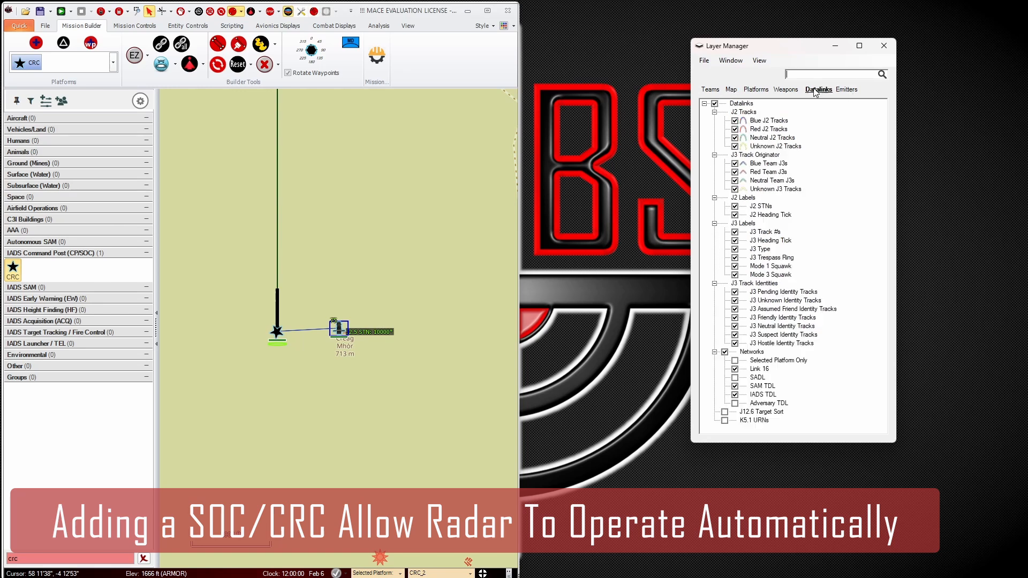
left_click(735, 395)
left_click(735, 396)
left_click(885, 46)
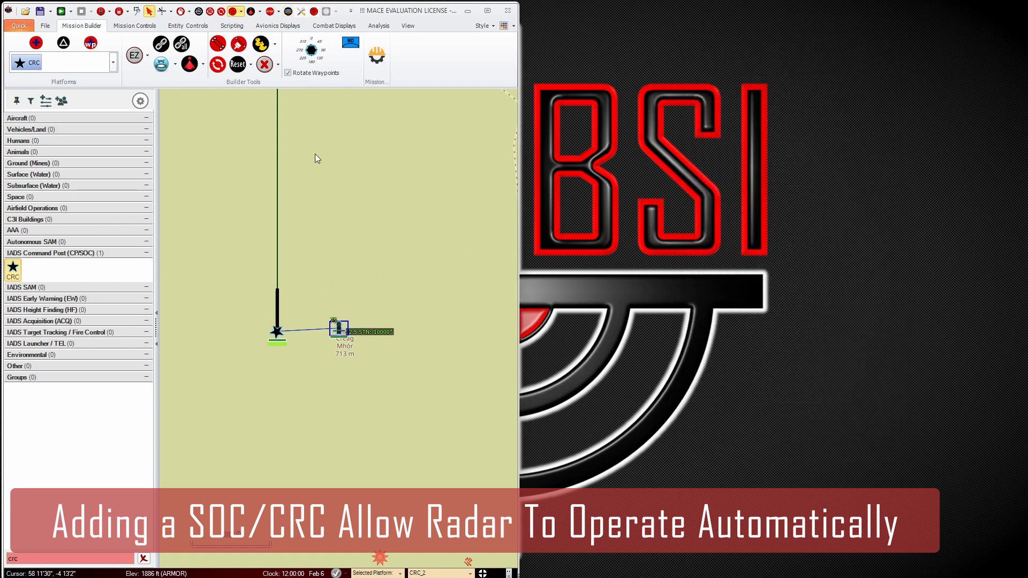
- Open the Demo Radar's platform properties, its weapons and equipment, and the Mission Rehearsal Toolbox, placing the toolbox beside the map
right_click(339, 331)
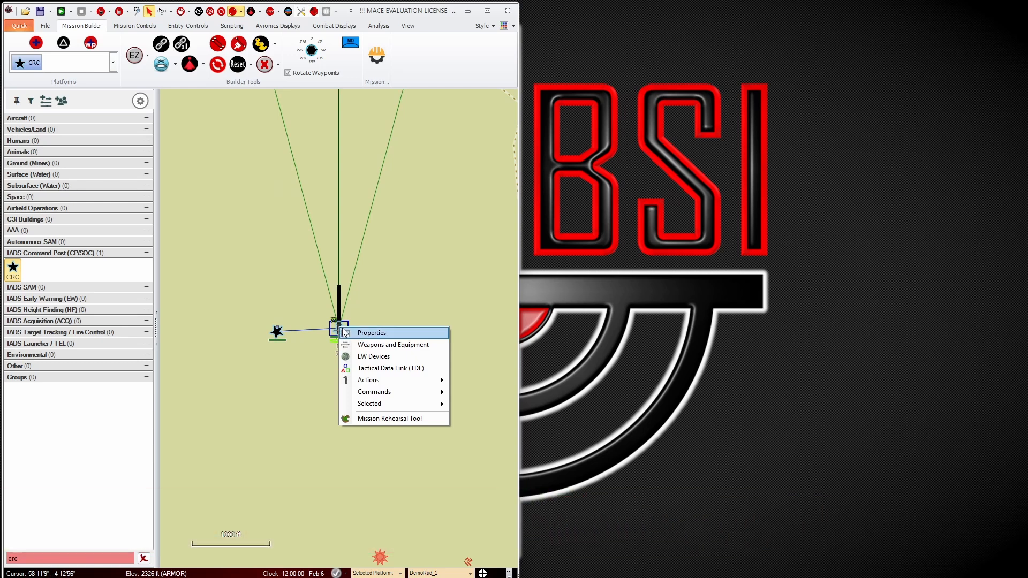
left_click(346, 333)
right_click(342, 328)
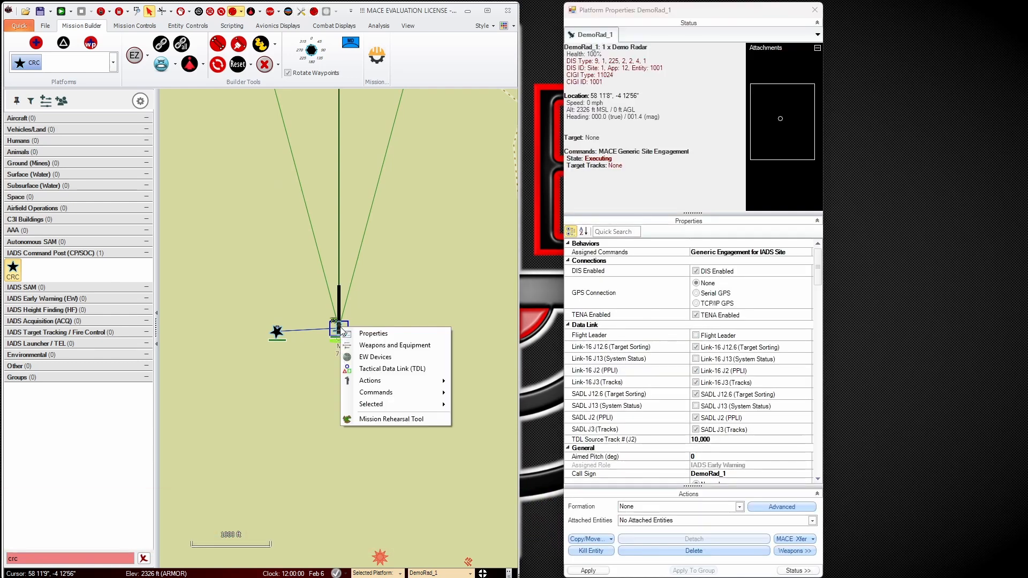
left_click(351, 345)
right_click(341, 333)
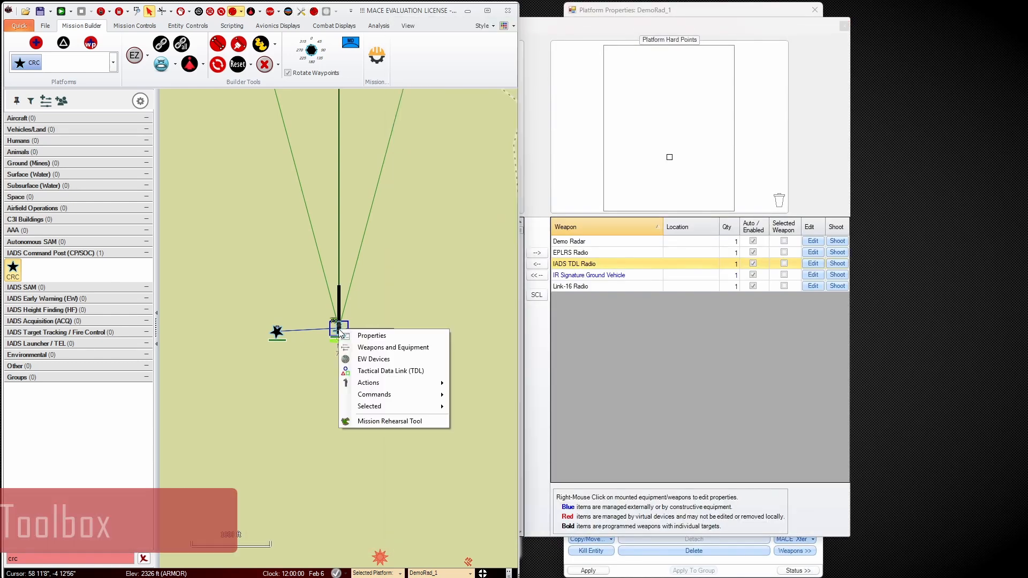
left_click(374, 422)
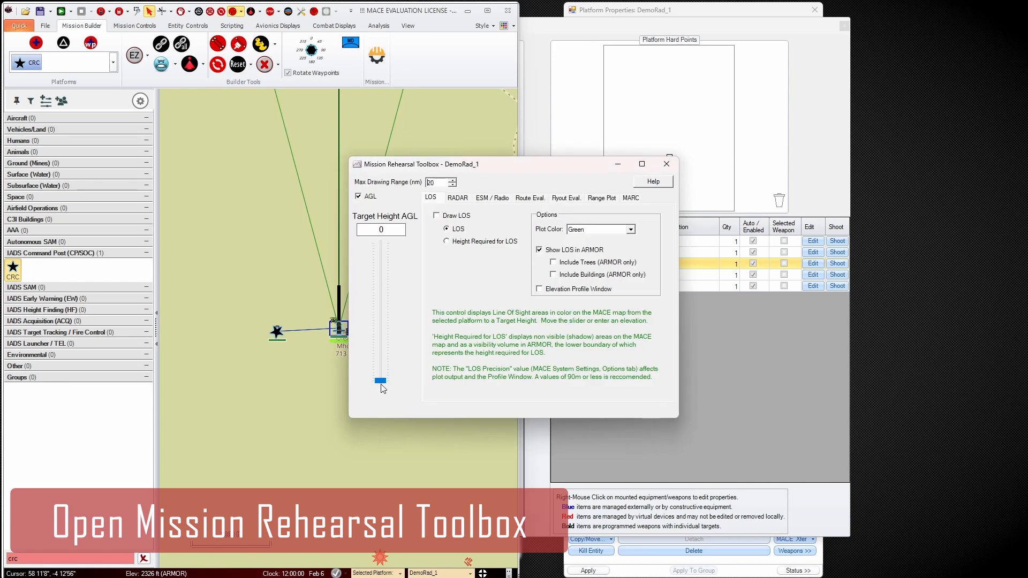
left_click_drag(486, 169, 664, 13)
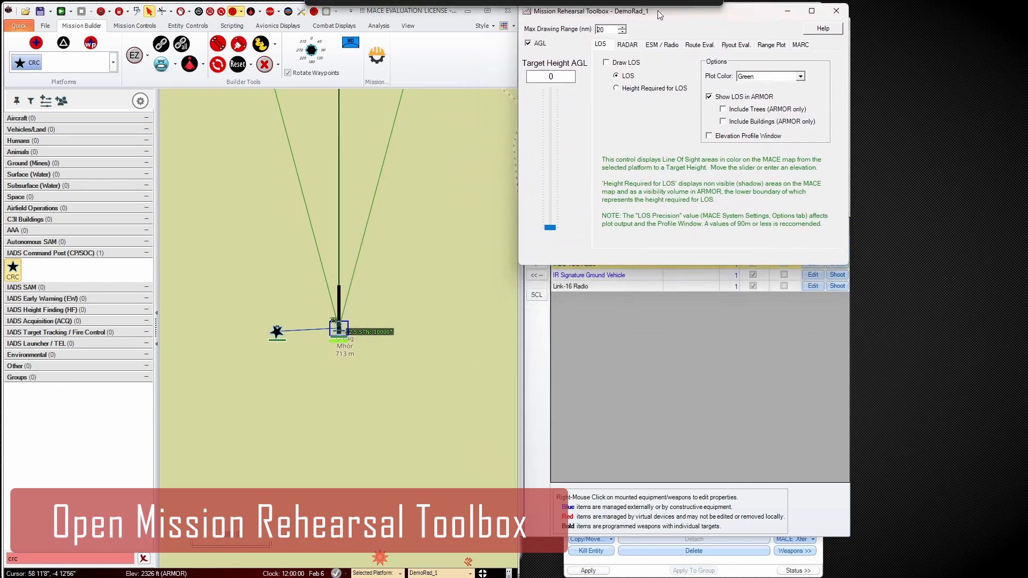
- Open the properties of the platform's Demo Radar equipment, show its sensors, and place the window clear of the others
left_click(702, 334)
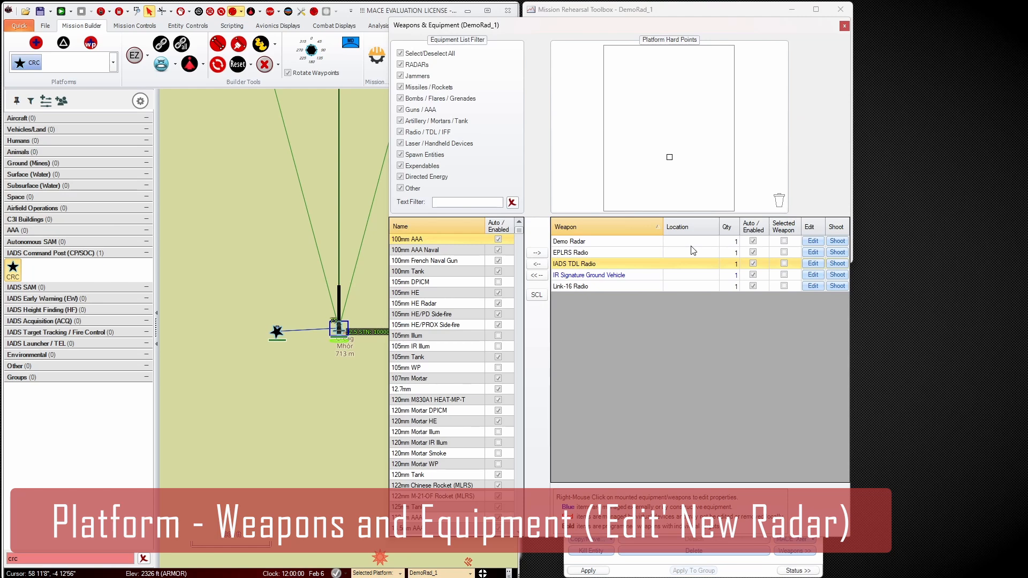
left_click(817, 244)
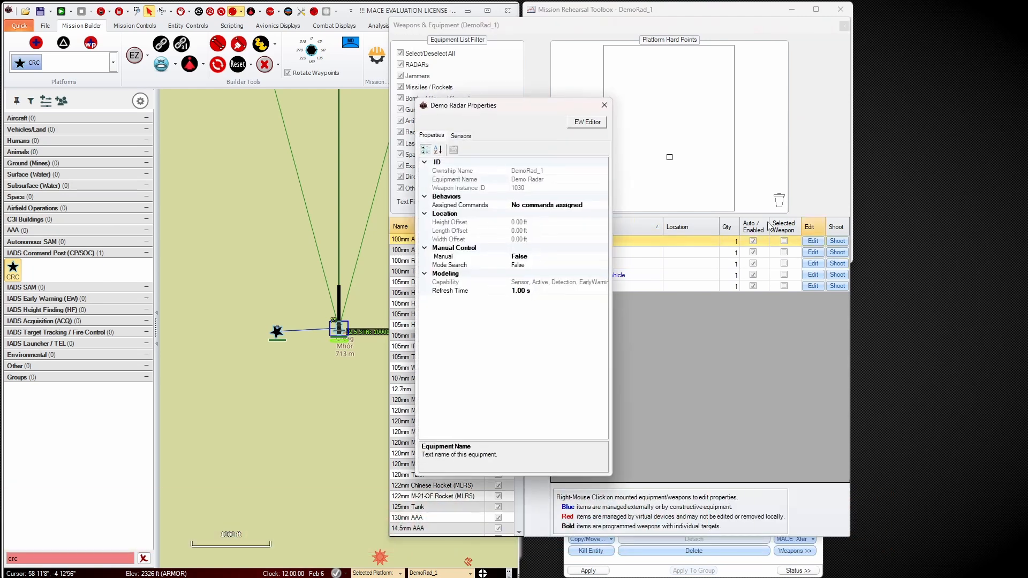
left_click(460, 135)
left_click_drag(484, 111, 904, 15)
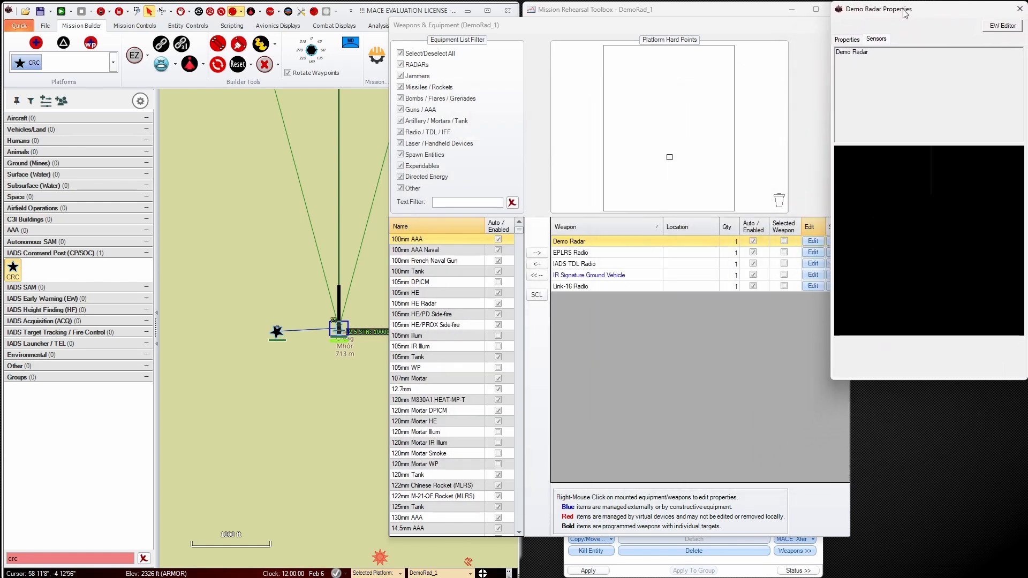
- Close the weapons and equipment window, open the EW Editor from the radar equipment's properties, and arrange it below the Mission Rehearsal Toolbox
left_click(670, 406)
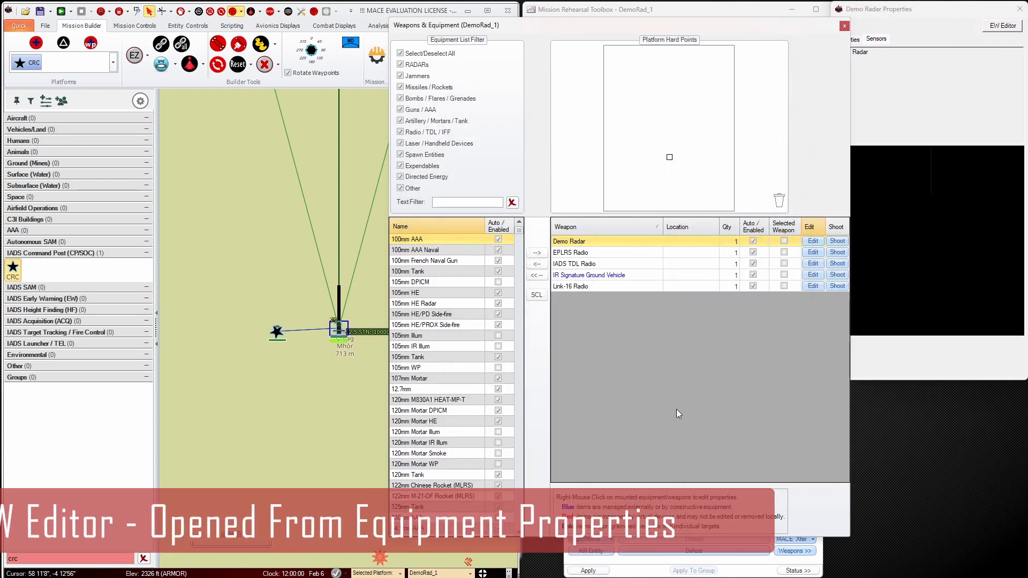
left_click(845, 26)
left_click(992, 27)
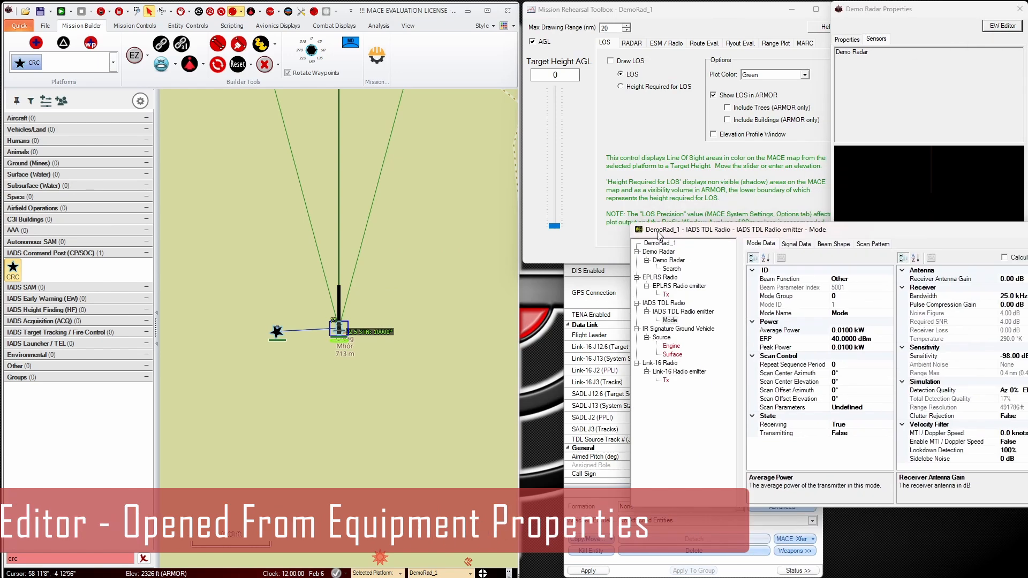
left_click_drag(715, 231, 549, 300)
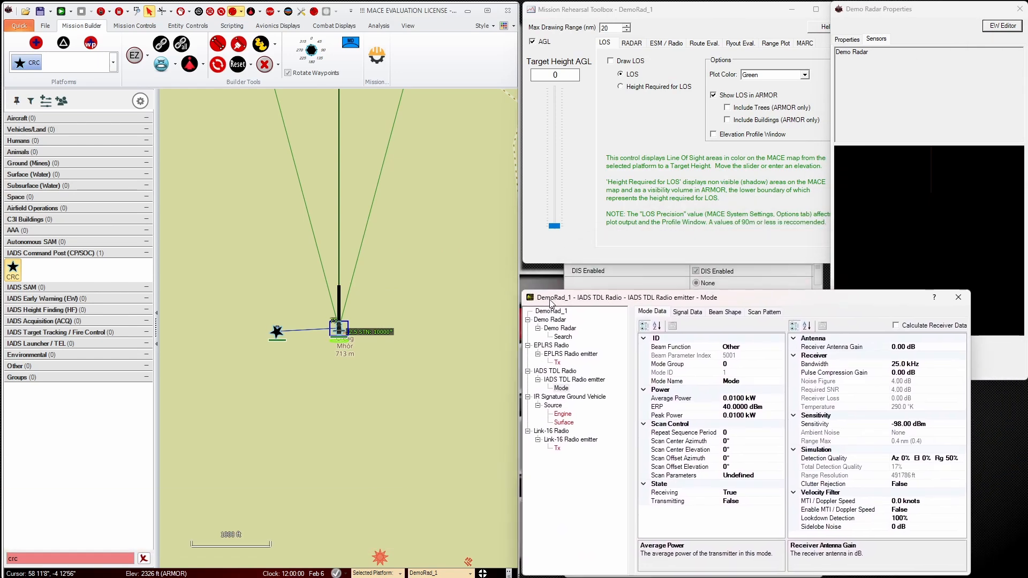
left_click(584, 271)
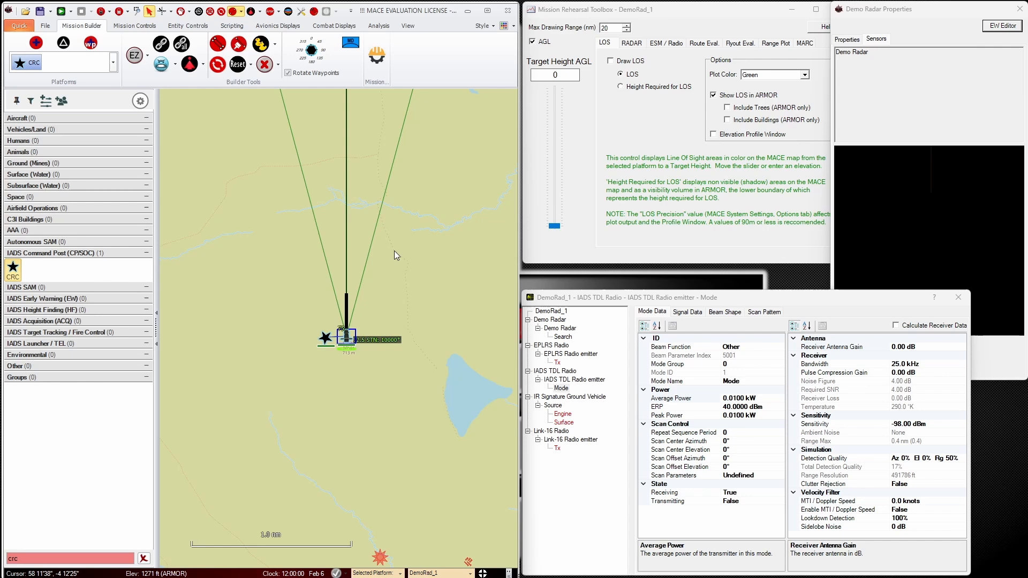
- Set the Range Ring of the Demo Radar platform to 500 km in its platform properties, then close them
right_click(345, 337)
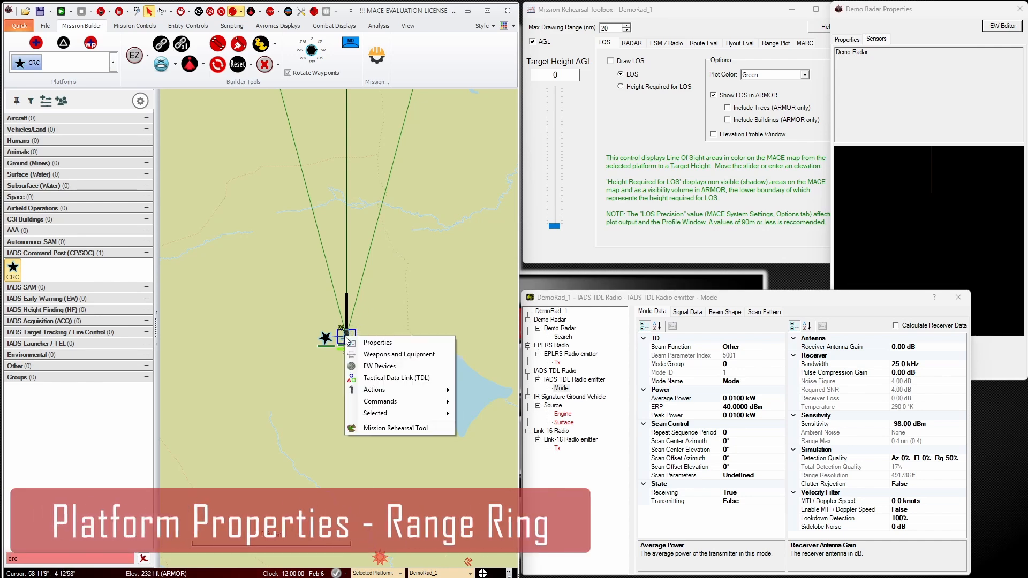
left_click(378, 343)
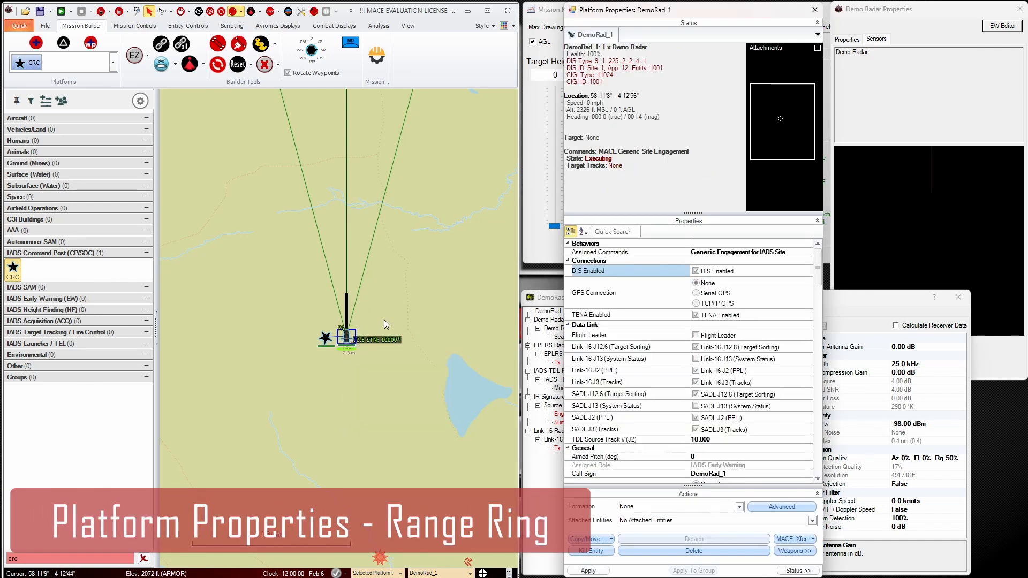
left_click(613, 230)
type("ring")
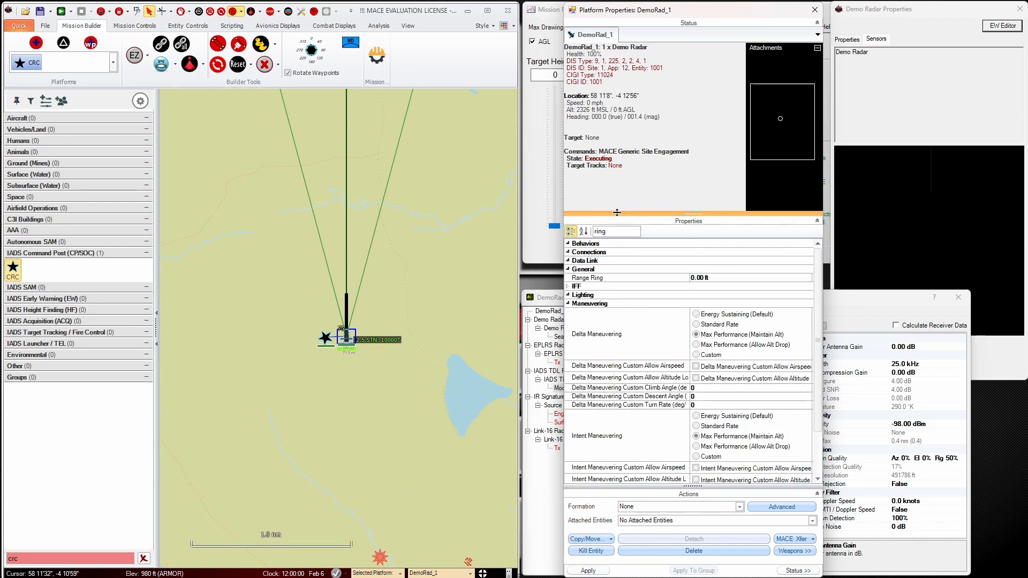
left_click(733, 278)
type("5")
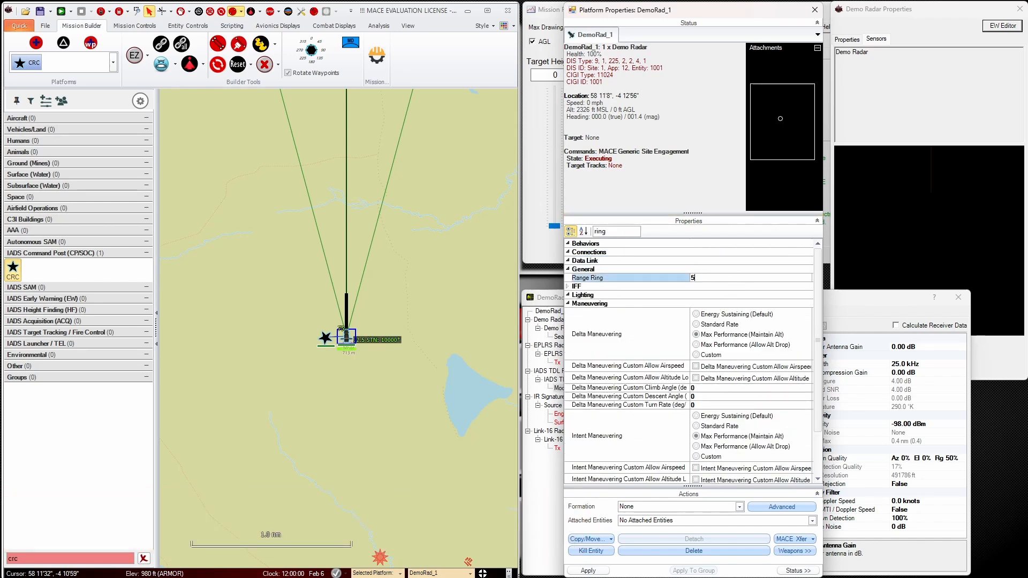
type("00km")
key("Return")
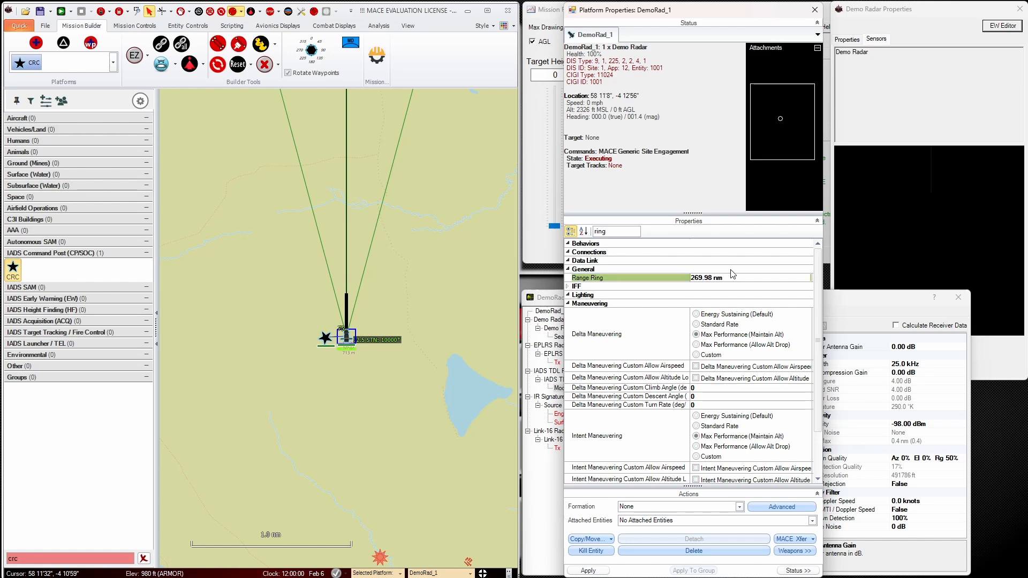
left_click(814, 10)
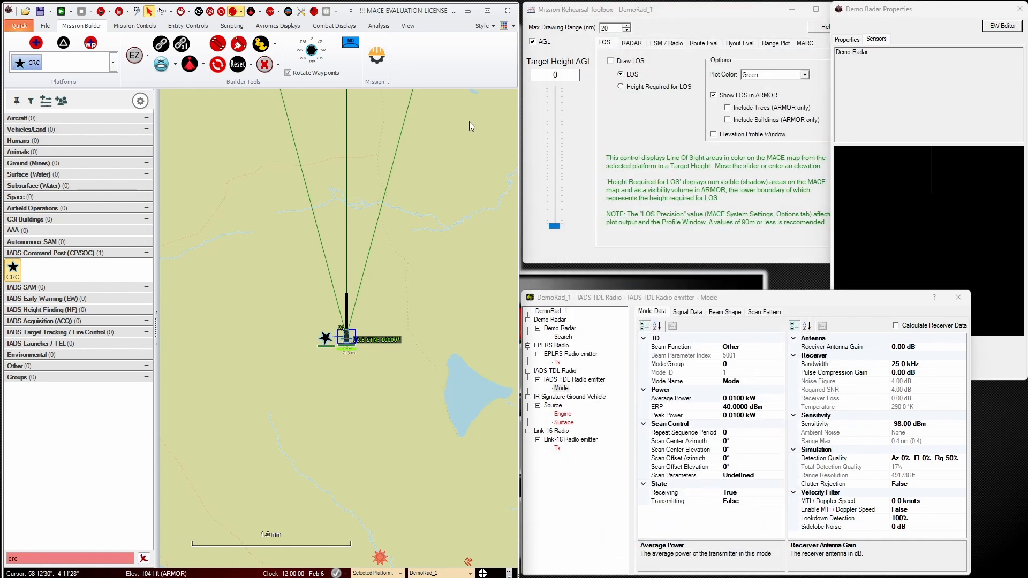
- Examine the extent of the Demo Radar's range ring on the map north of Scotland
scroll(425, 138, "down", 5)
scroll(427, 125, "up", 5)
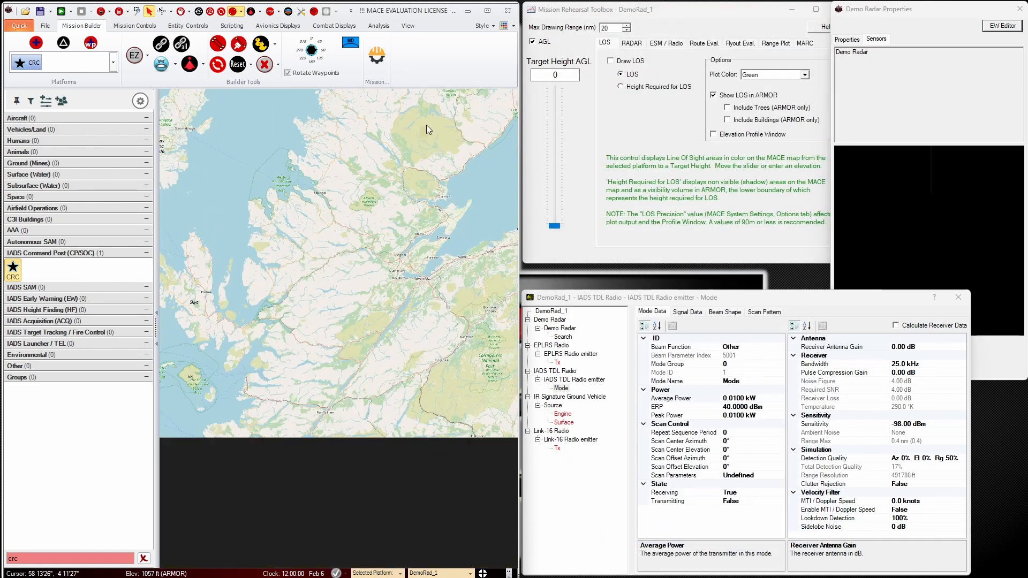
scroll(442, 279, "down", 3)
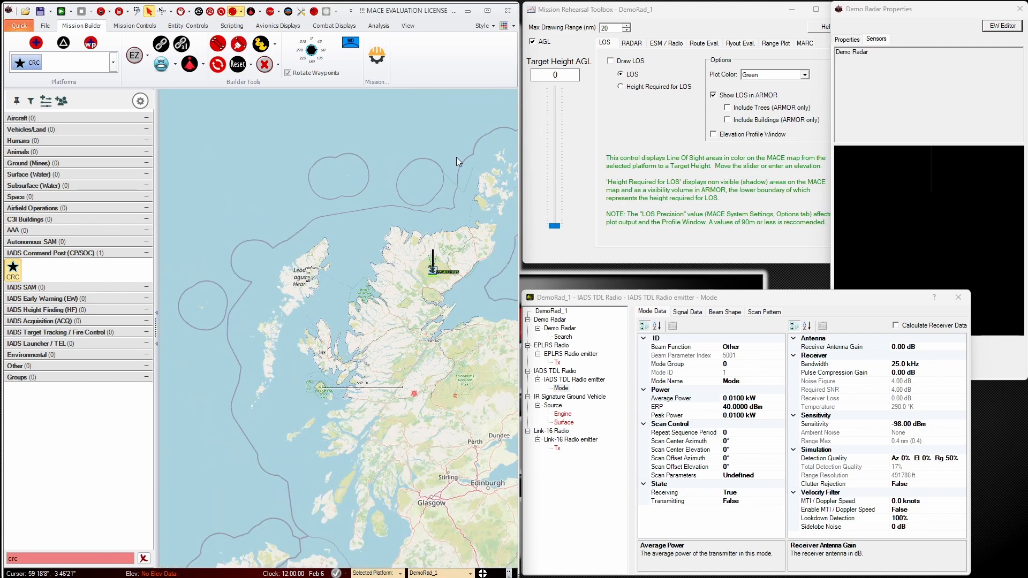
left_click_drag(456, 156, 441, 323)
scroll(428, 283, "down", 1)
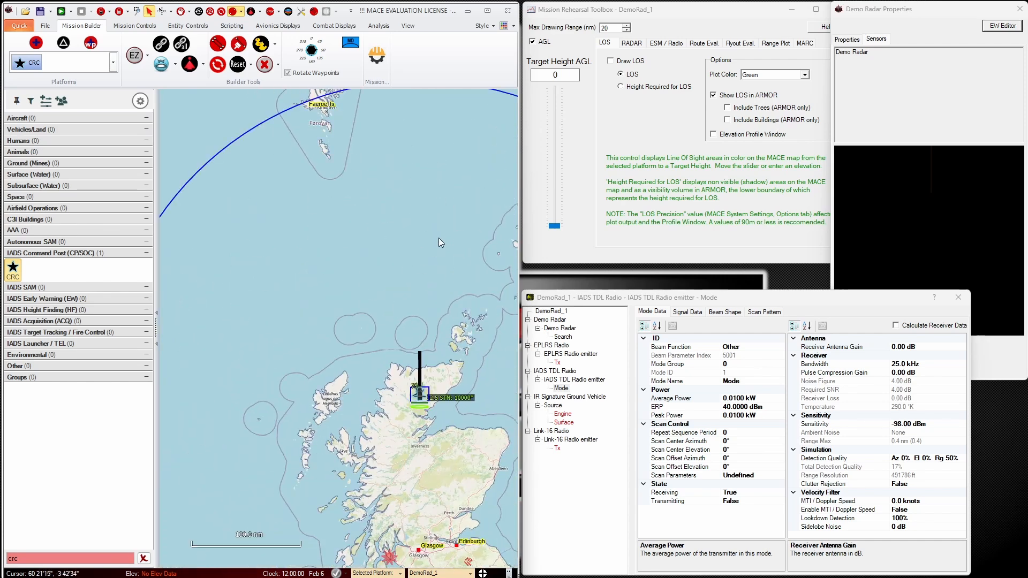
- In the Mission Rehearsal Toolbox, set the Target Height AGL to 45000 ft and the Max Drawing Range to 270 nm
left_click_drag(438, 237, 365, 292)
left_click(615, 260)
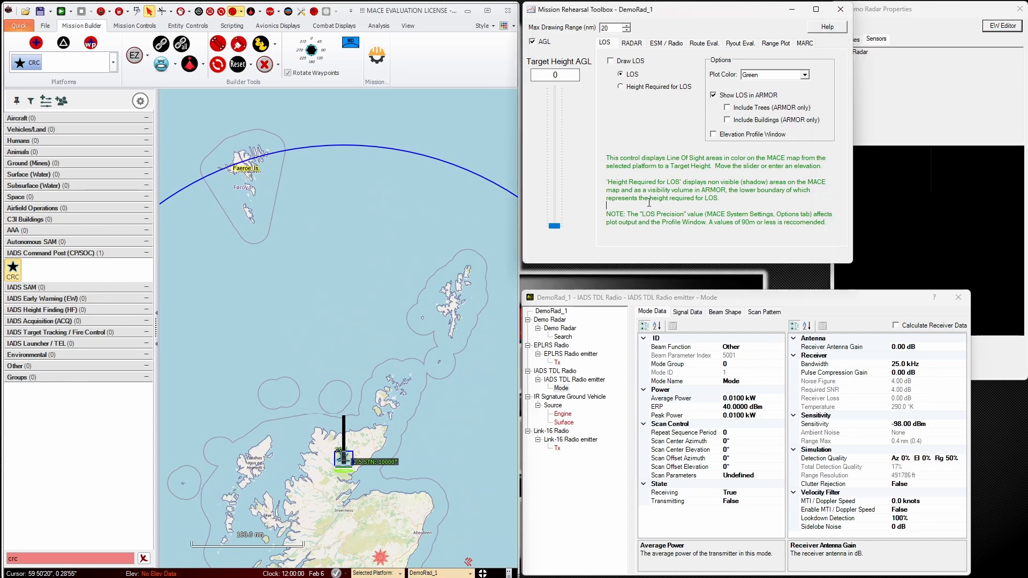
double_click(556, 75)
type("5400")
key("BackSpace")
key("BackSpace")
key("BackSpace")
key("BackSpace")
type("45000")
left_click(612, 27)
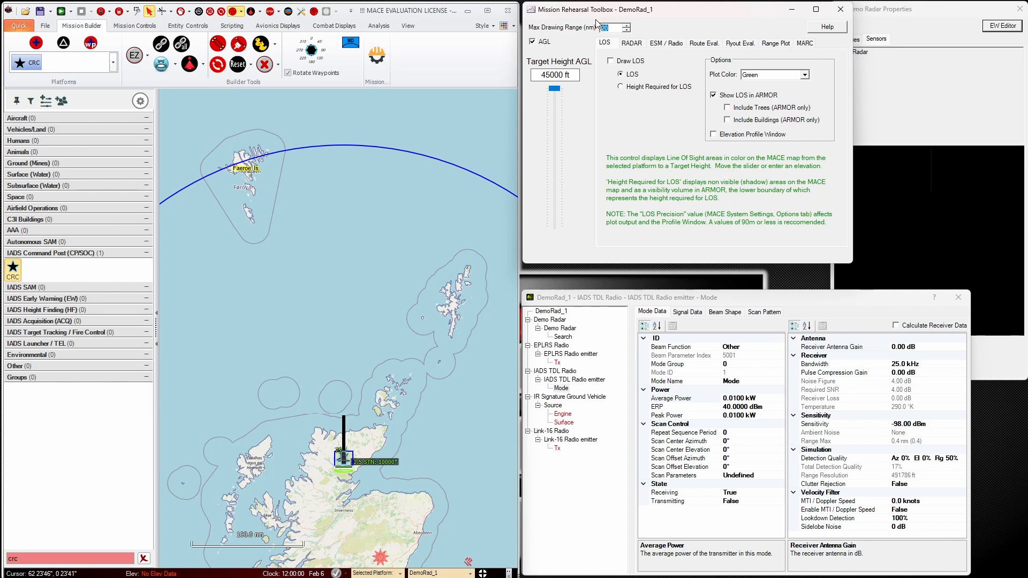
type("27")
- Set the line-of-sight plot colour to Blue, draw the radar's LOS coverage on the map, and switch the plot off again
left_click(803, 75)
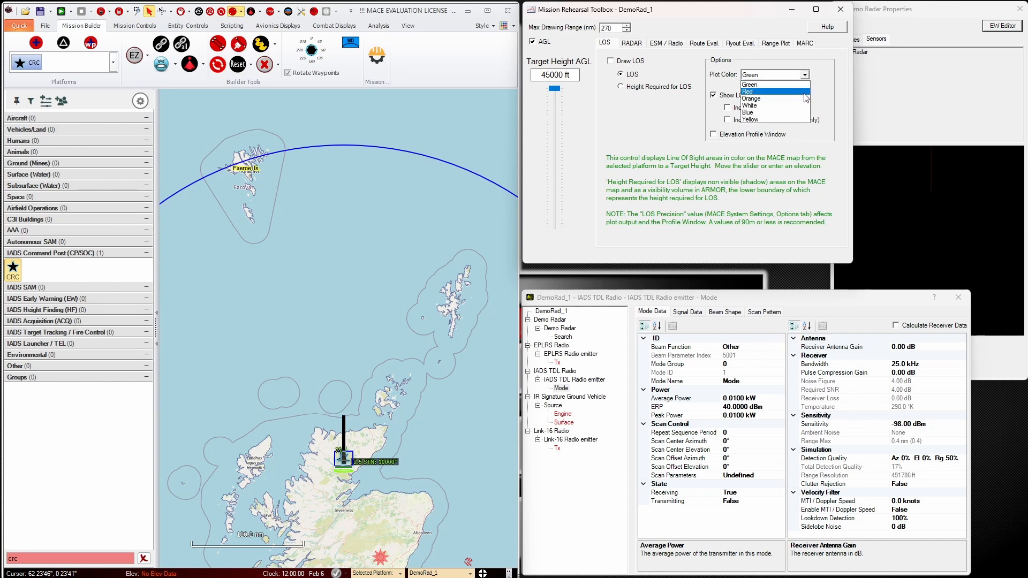
left_click(804, 112)
left_click(631, 64)
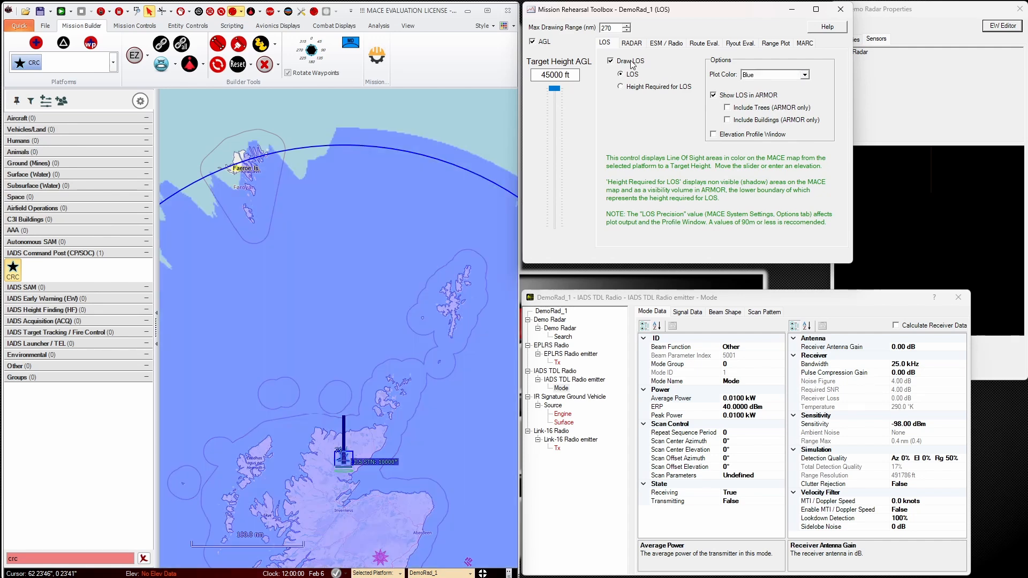
left_click(633, 63)
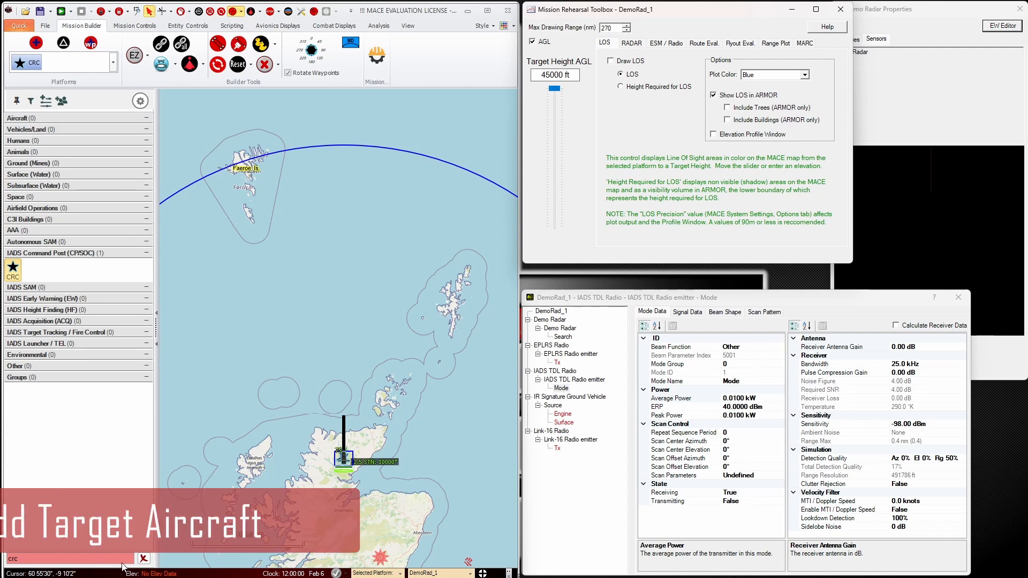
- Clear the platform search filter, place a Generic Tanker on the range ring north of the radar, and head it towards the radar
left_click(140, 558)
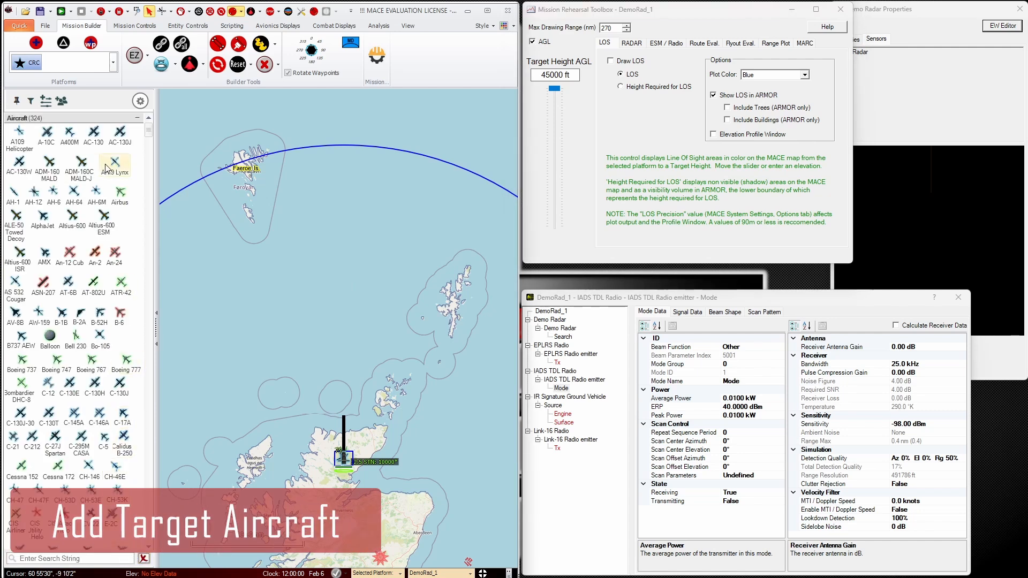
scroll(89, 179, "down", 5)
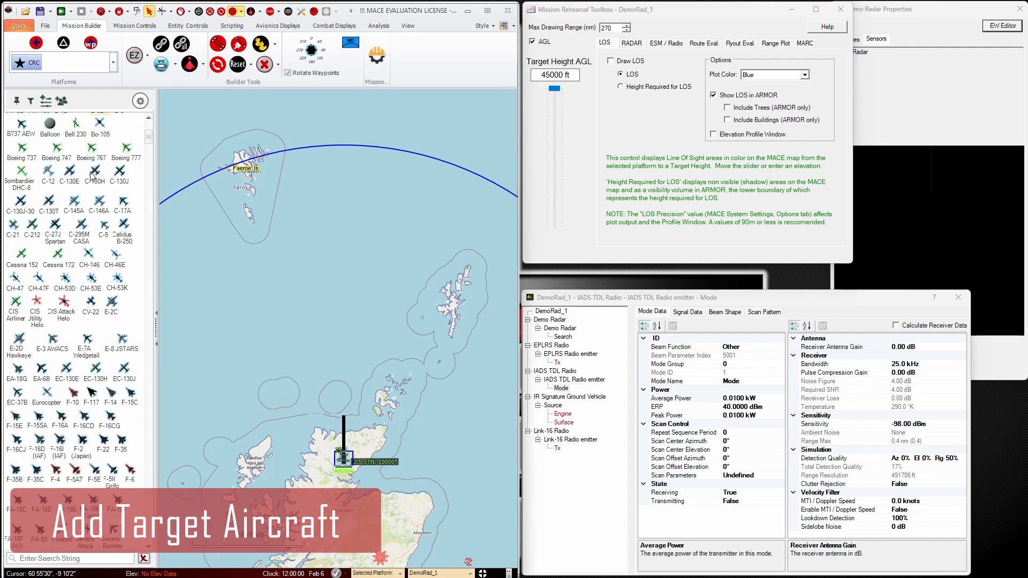
mouse_move(92, 174)
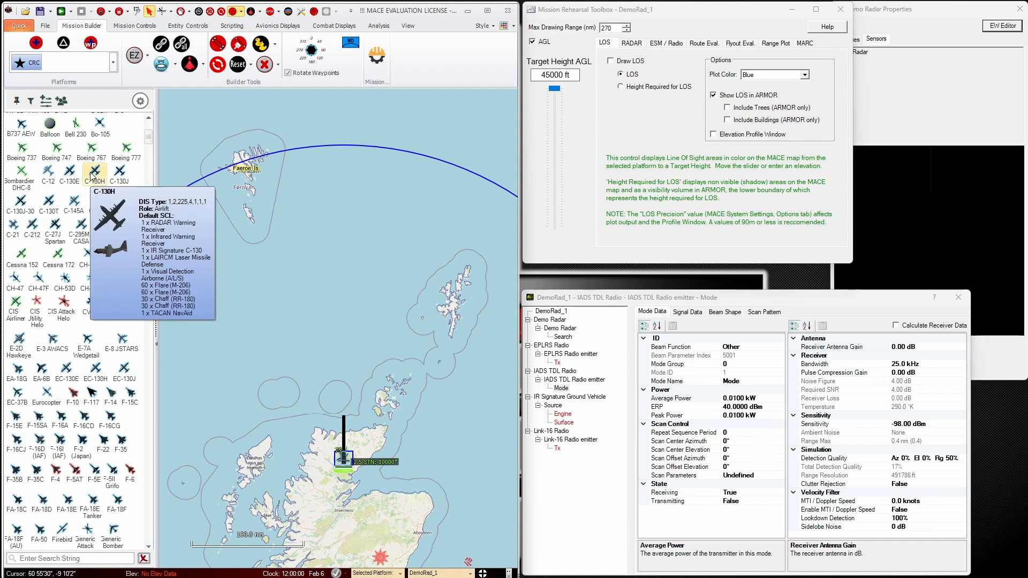
scroll(92, 176, "down", 2)
scroll(92, 175, "down", 3)
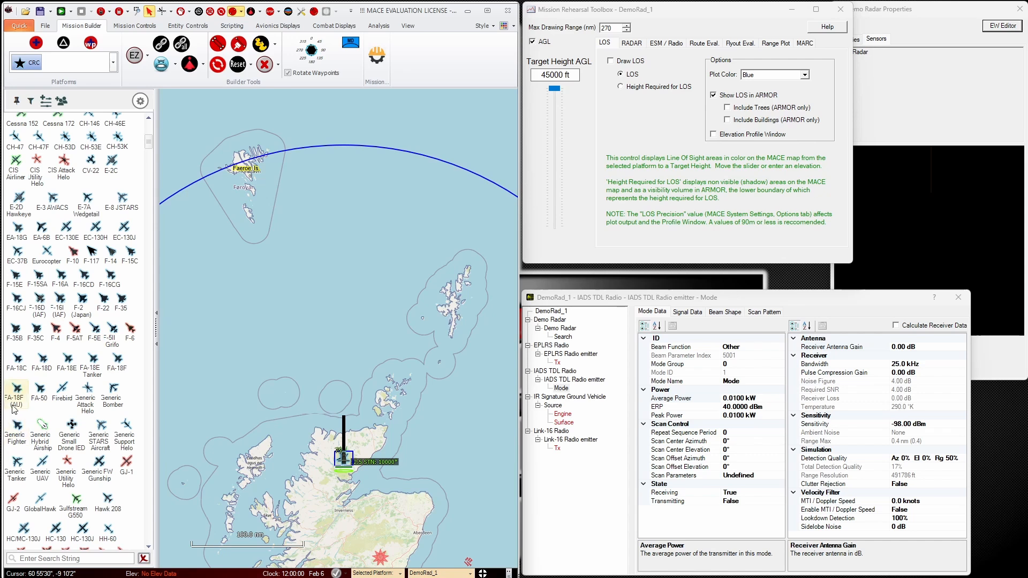
left_click(24, 474)
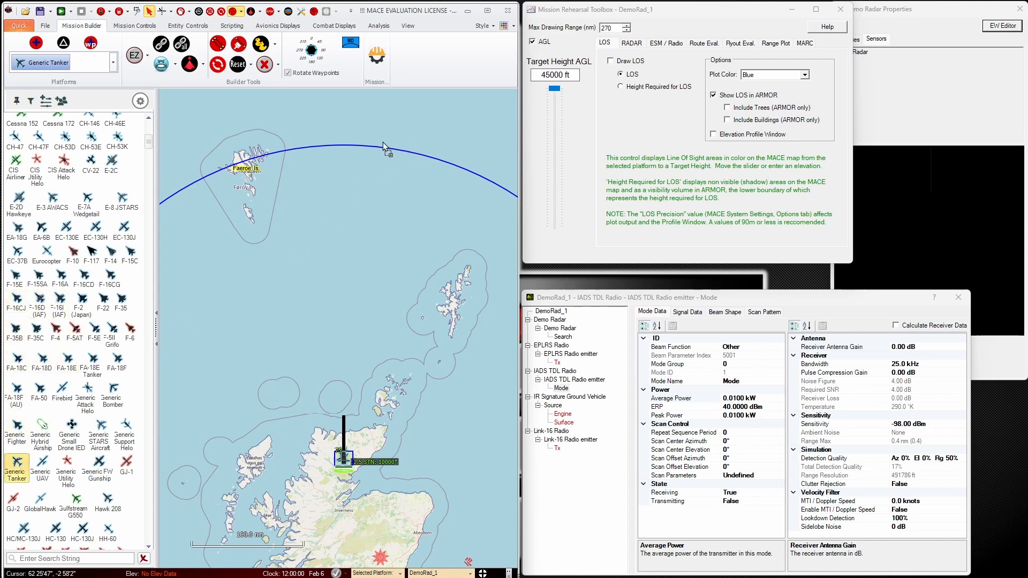
left_click(362, 140)
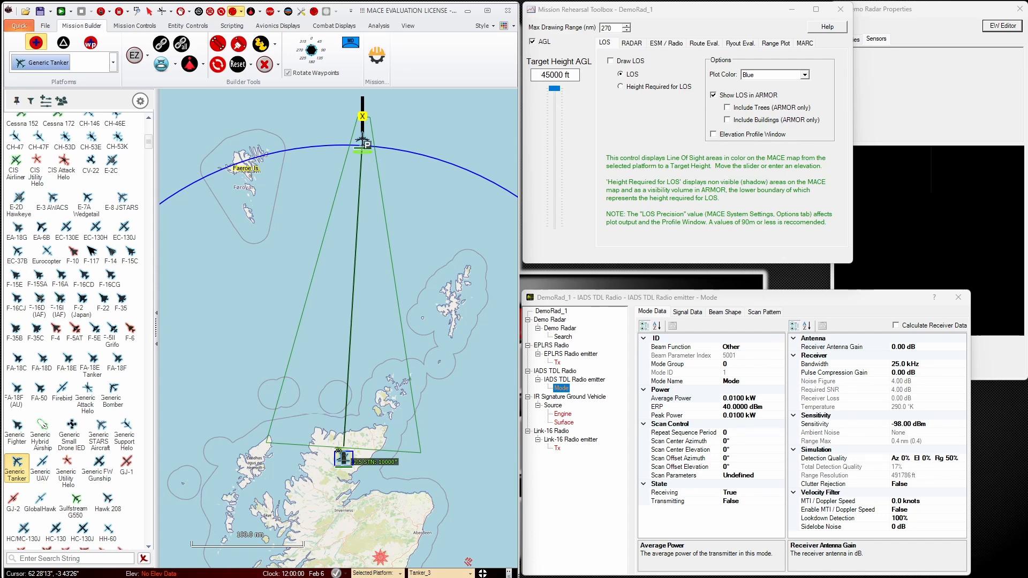
left_click_drag(362, 115, 344, 480)
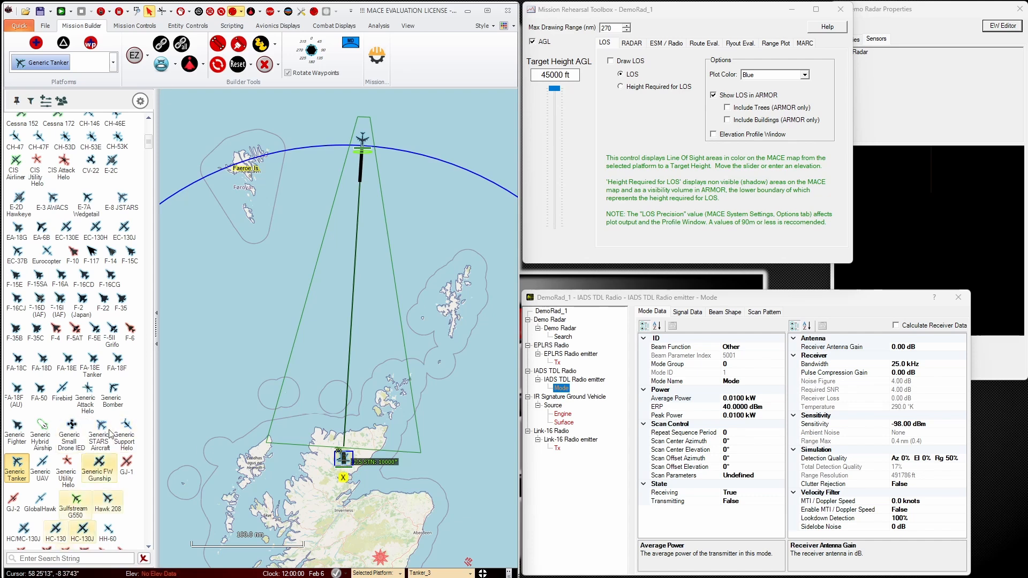
- Place a MiG-29 on the range ring northeast of the radar and head it towards the radar
scroll(86, 461, "down", 5)
scroll(111, 395, "down", 4)
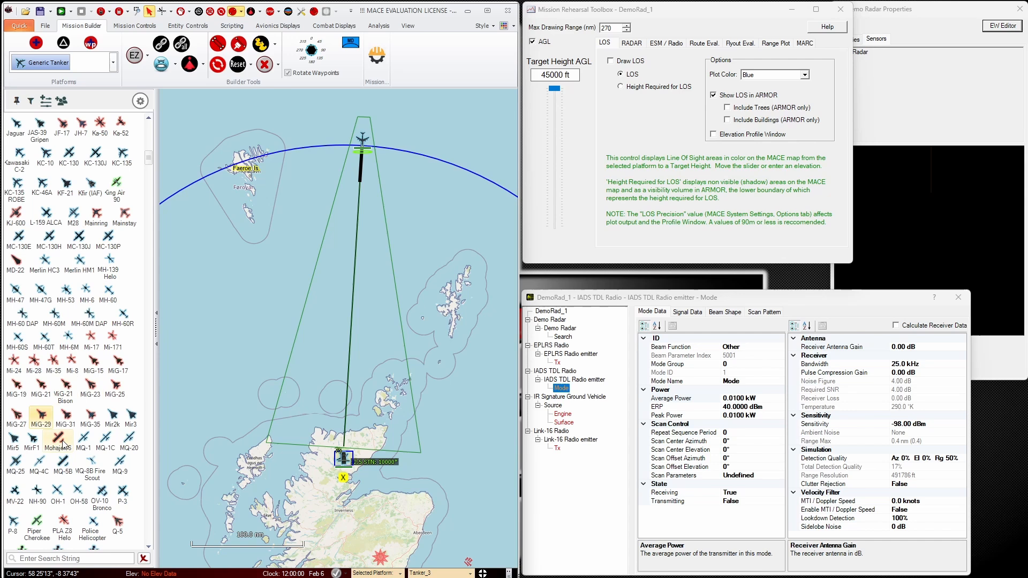
left_click(41, 417)
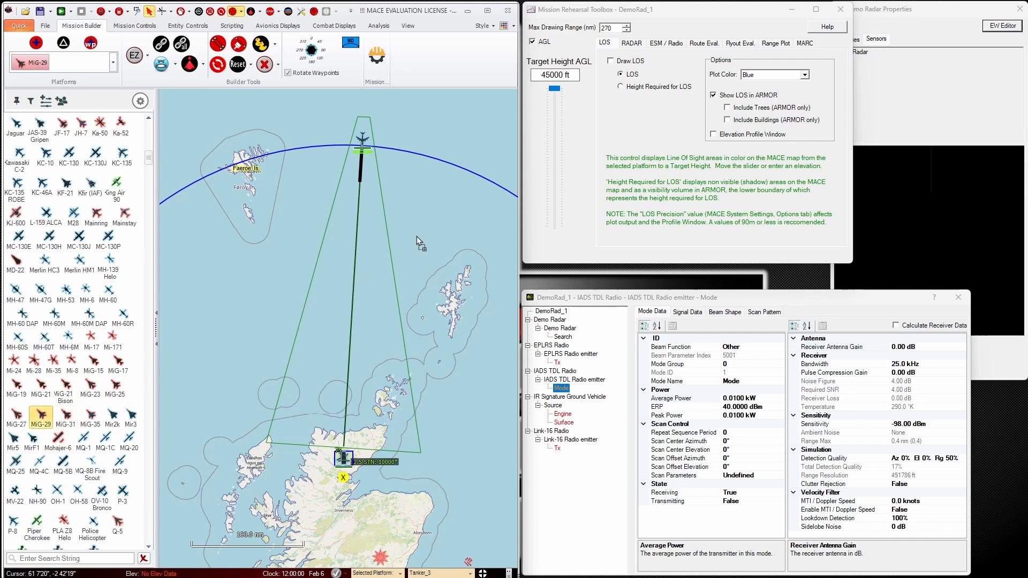
left_click(476, 173)
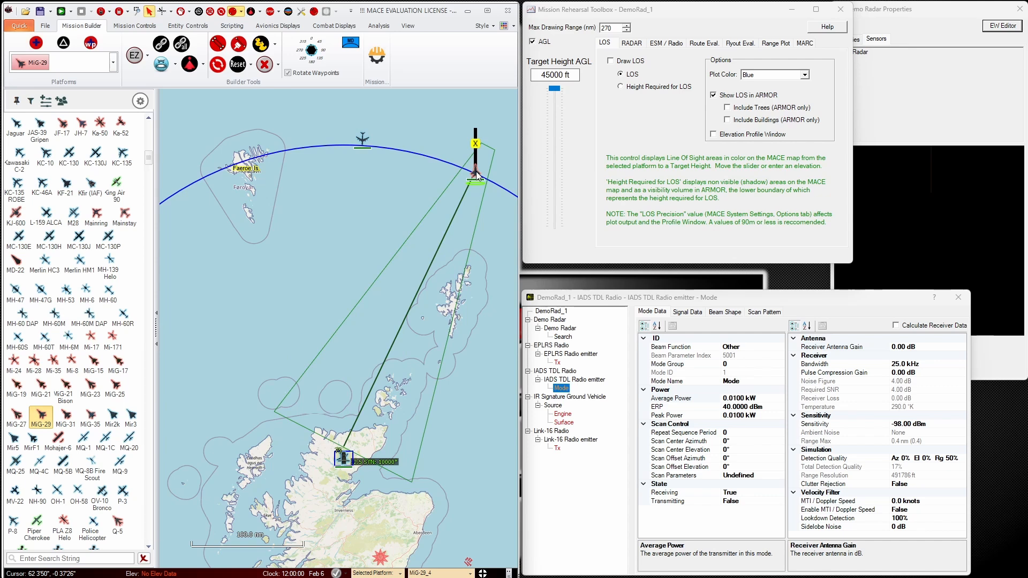
left_click_drag(475, 143, 343, 459)
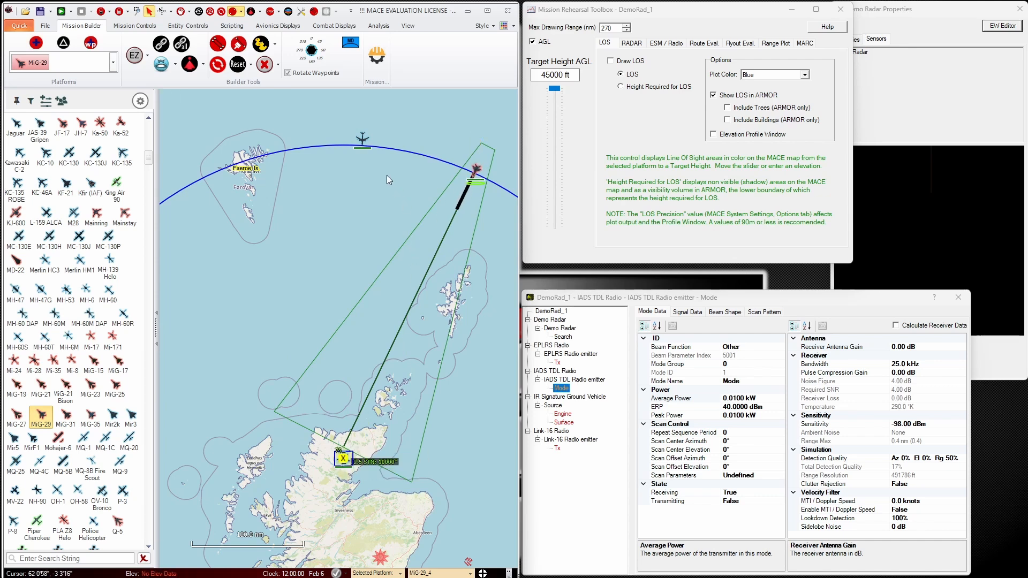
- Examine the Generic Tanker's RCS pattern and average RCS in its EW devices, then close the window
left_click(151, 25)
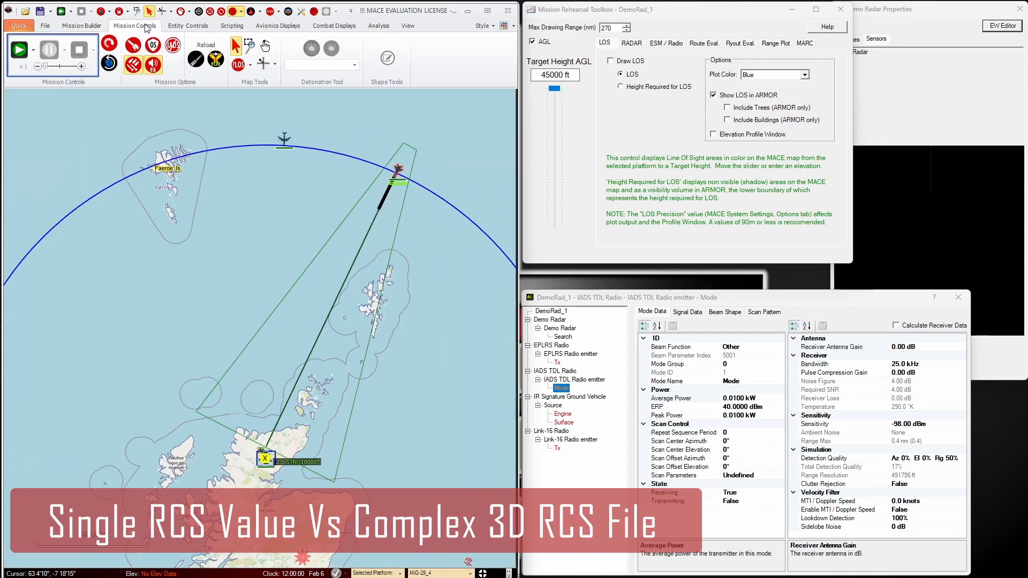
left_click(285, 140)
right_click(289, 142)
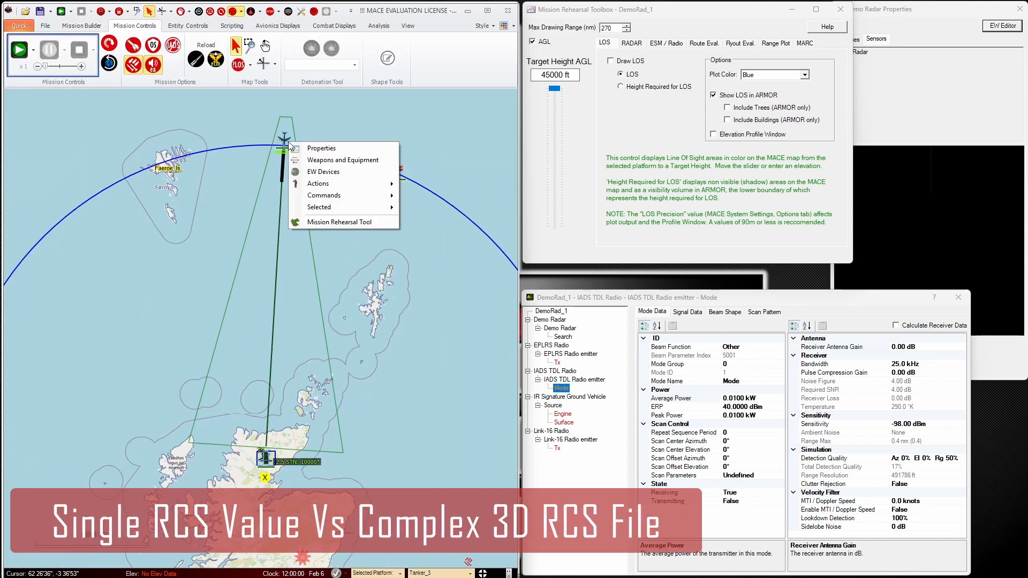
left_click(321, 172)
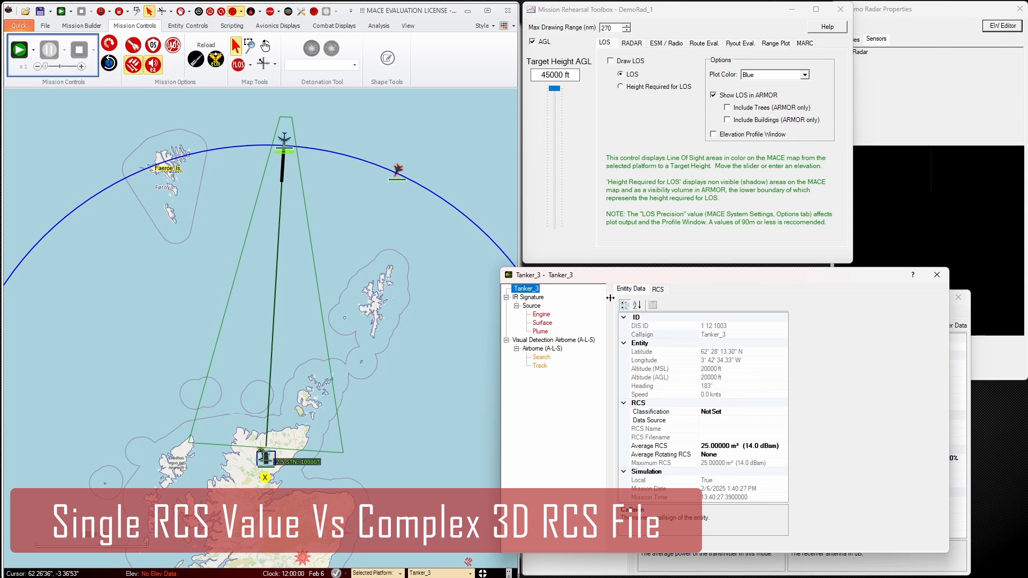
left_click(658, 290)
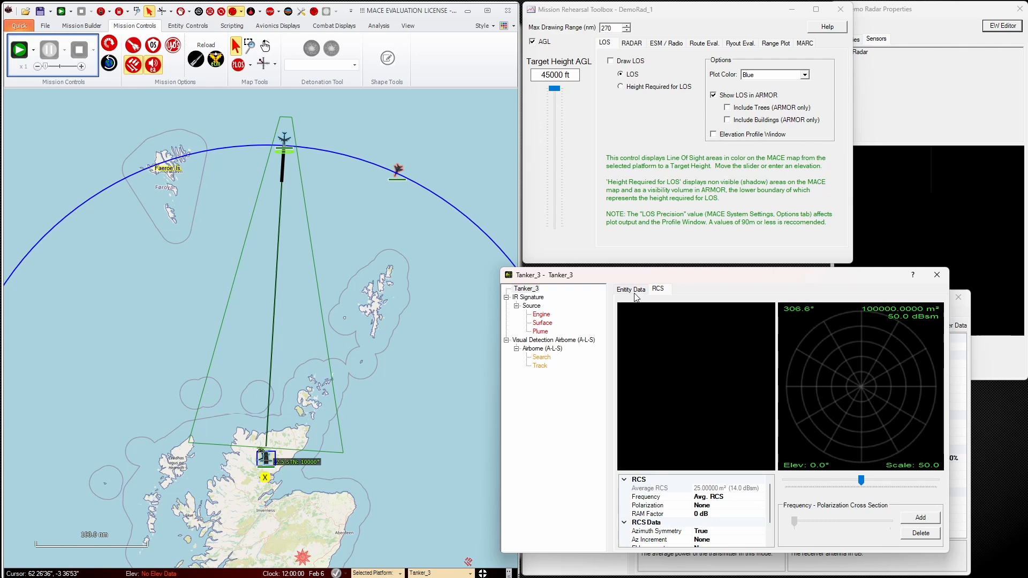
left_click(633, 291)
left_click(714, 446)
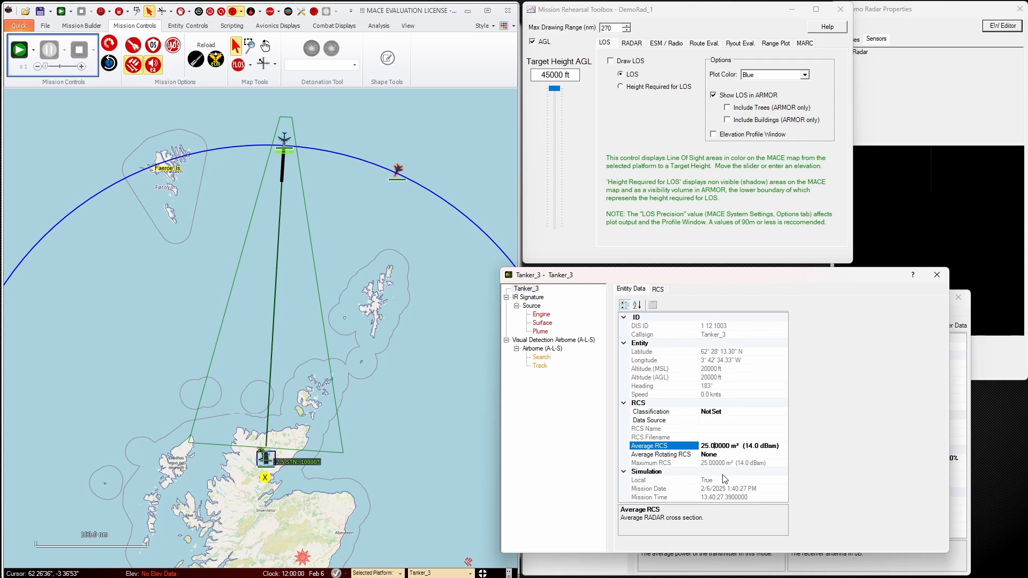
left_click(936, 275)
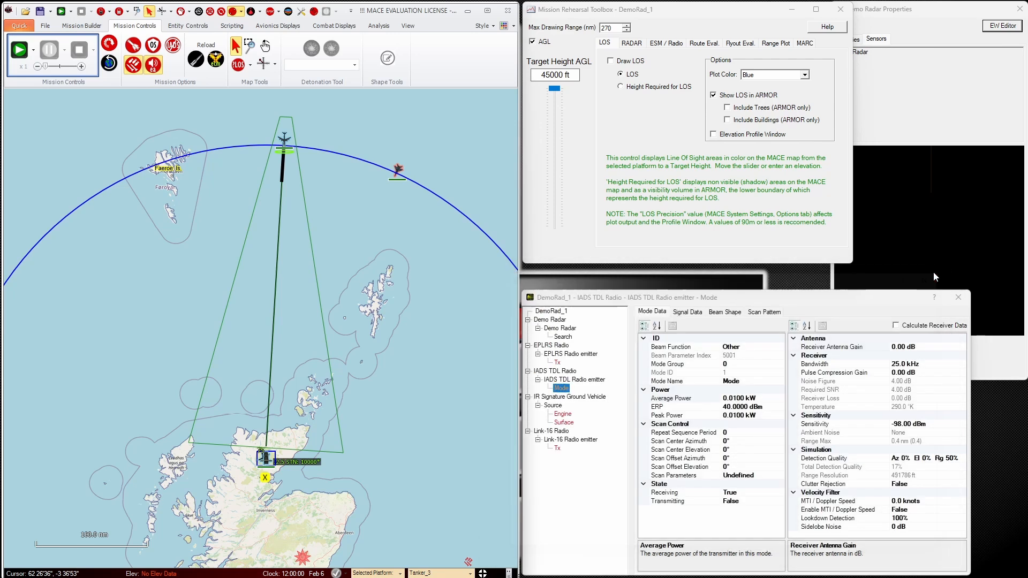
- Examine the MiG-29's 3D RCS pattern from its EW devices, rotate it, and close the window
left_click(398, 170)
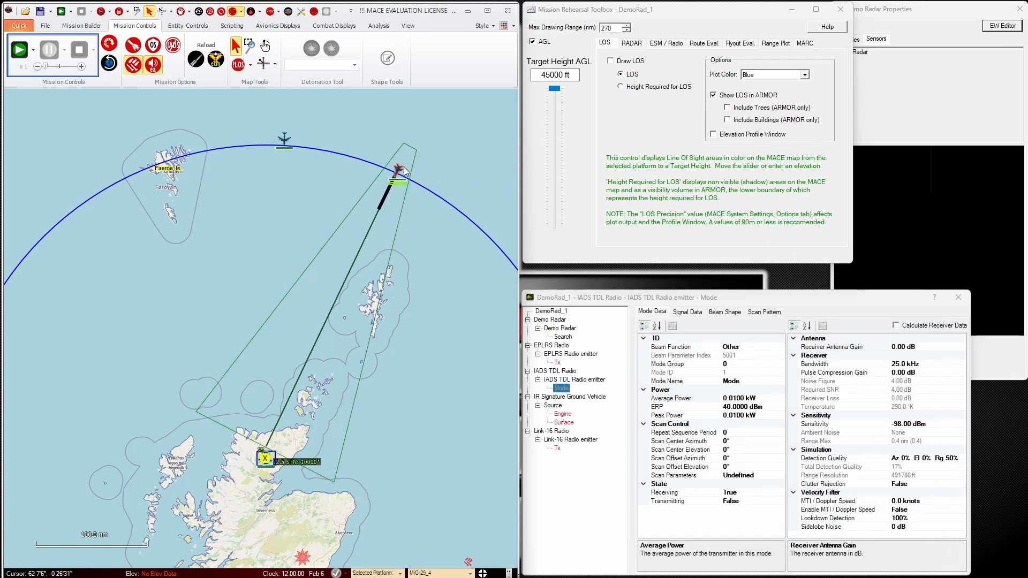
right_click(400, 167)
left_click(443, 197)
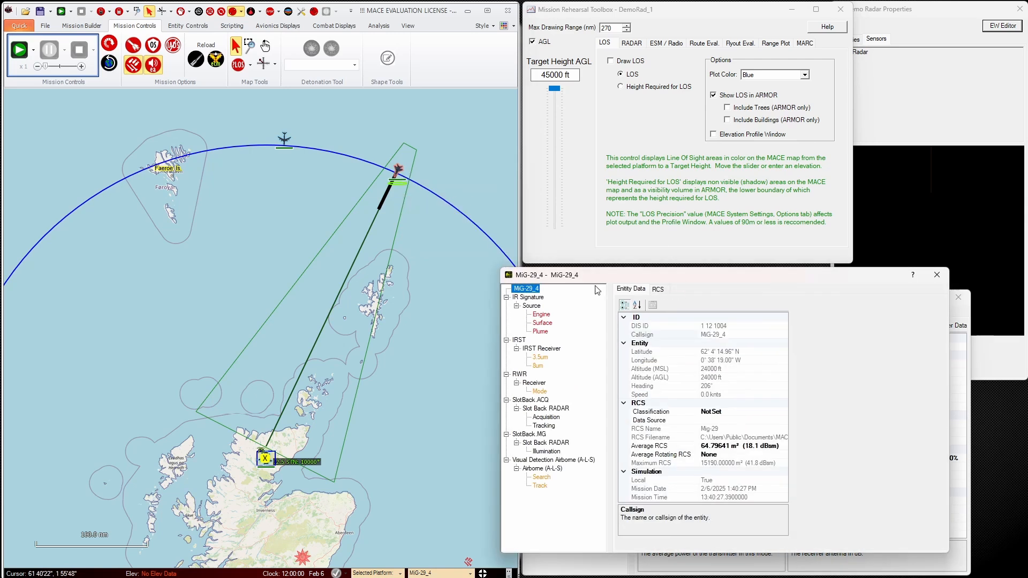
left_click(658, 289)
left_click_drag(716, 365, 670, 387)
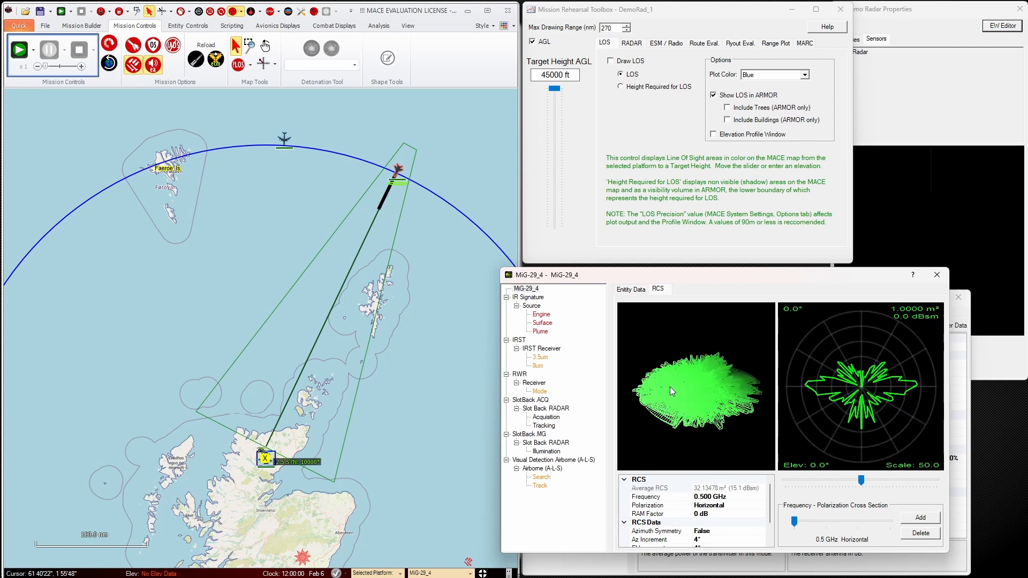
left_click(937, 275)
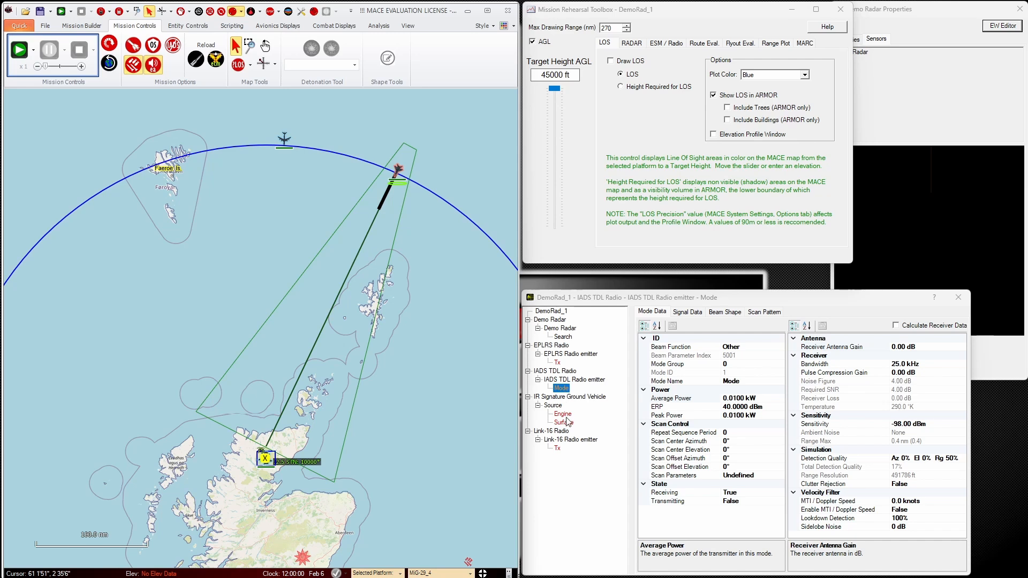
- Show the Demo Radar's Search mode data and assign the Generic Tanker as the target of the Demo Radar platform
left_click(563, 338)
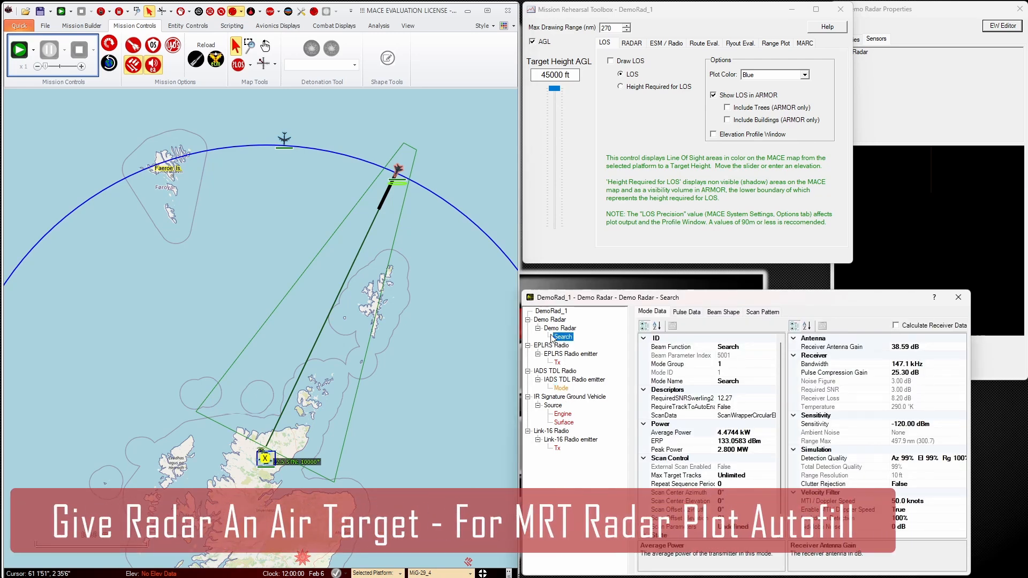
left_click(269, 462)
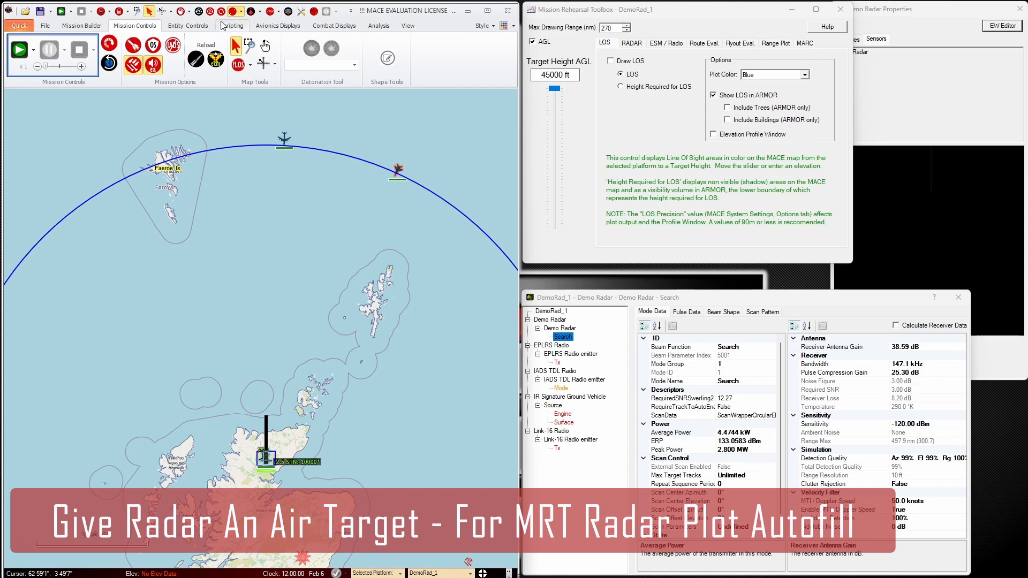
left_click(199, 26)
left_click(306, 67)
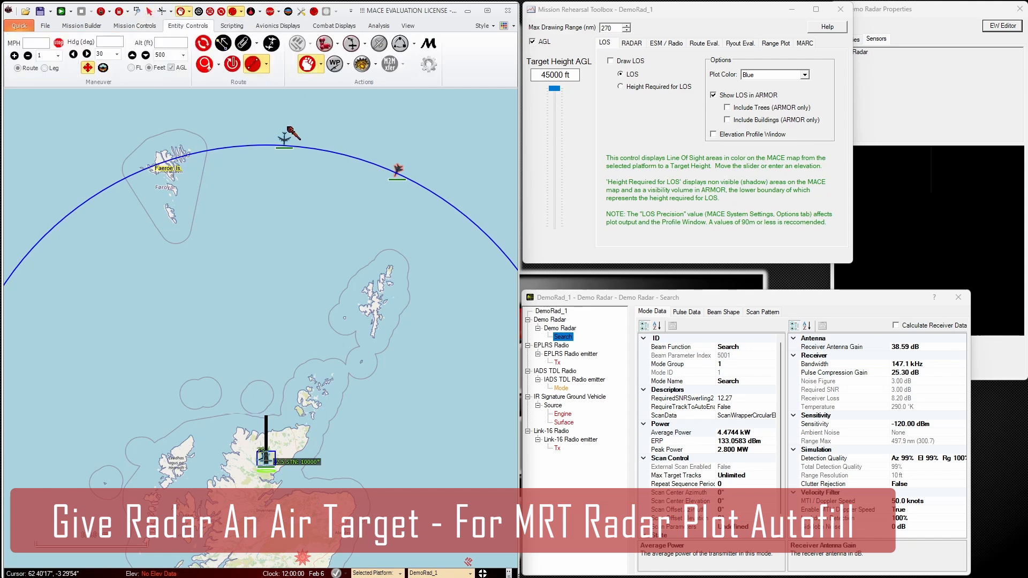
left_click(288, 139)
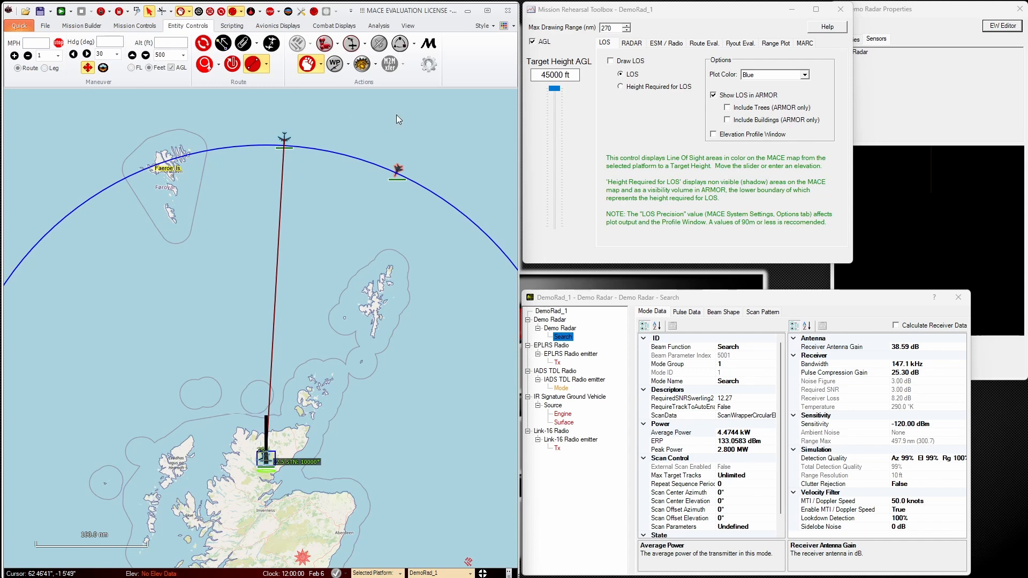
- Apply the selected target's RCS to the radar propagation settings of the Mission Rehearsal Toolbox
left_click(643, 44)
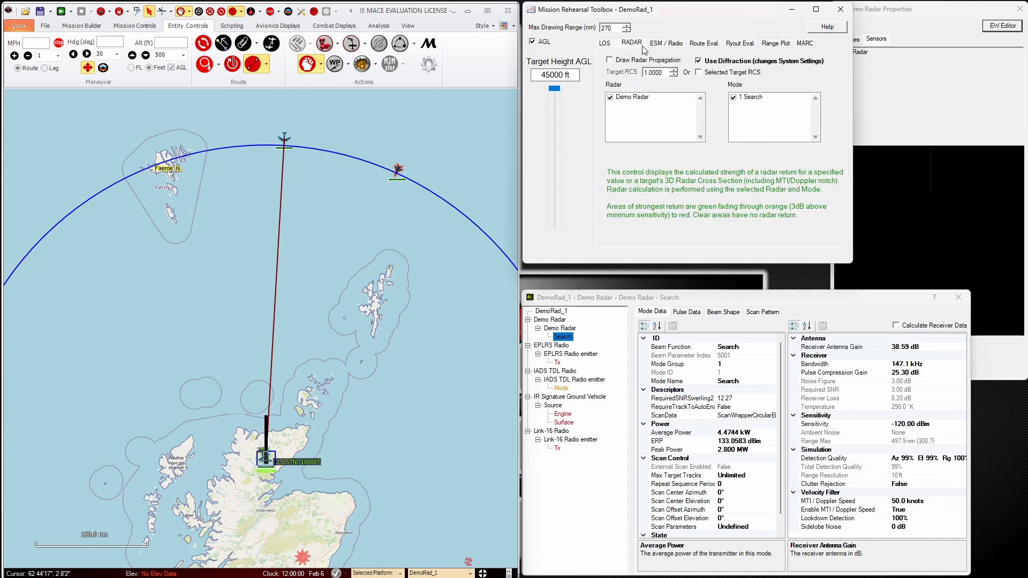
left_click(699, 73)
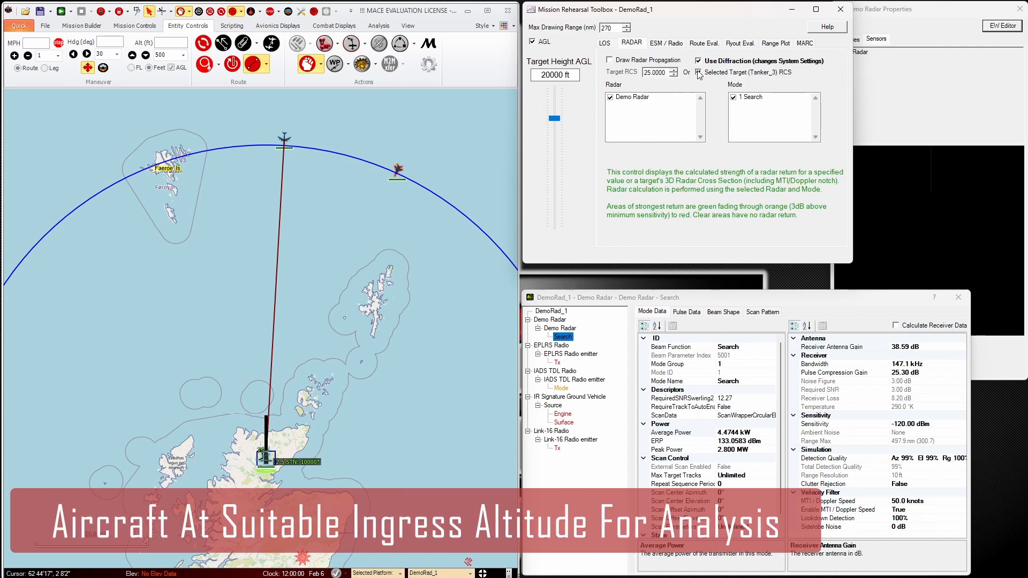
- Set the Generic Tanker's altitude to 45000 ft and check it on the map
left_click(283, 138)
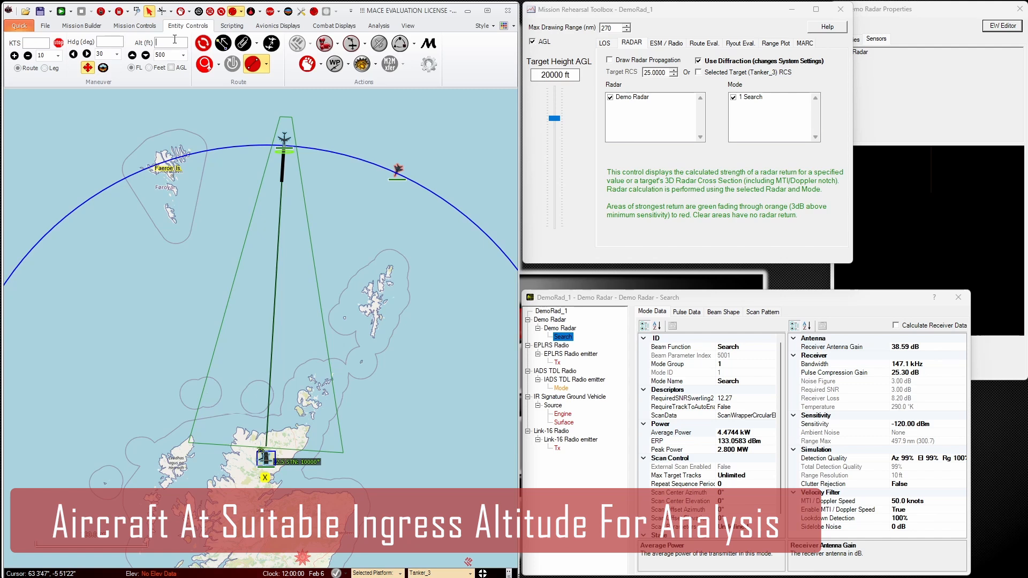
type("450")
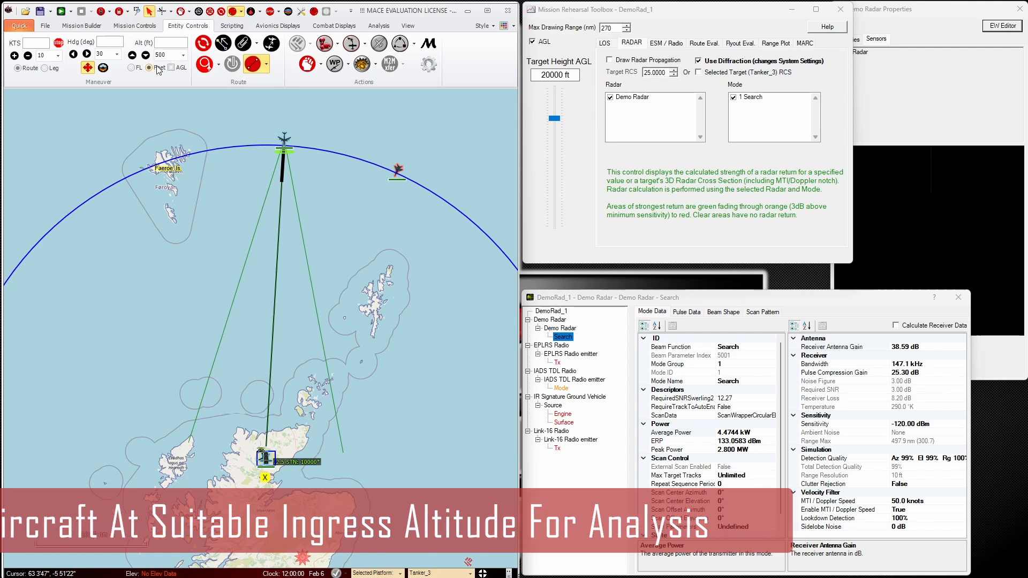
type("4")
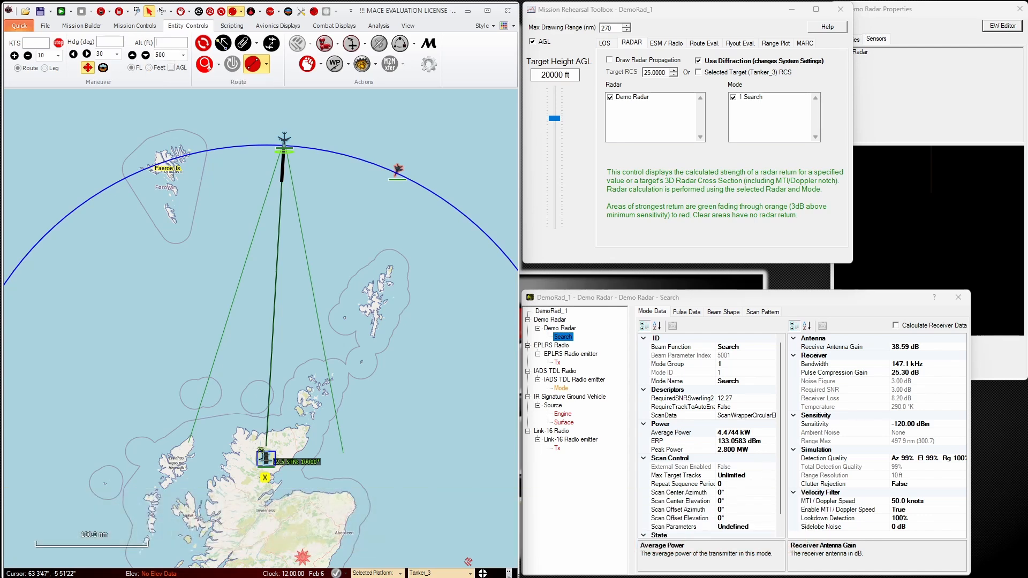
mouse_move(287, 141)
- Set the MiG-29's altitude to 45000 ft and check it on the map
left_click(398, 171)
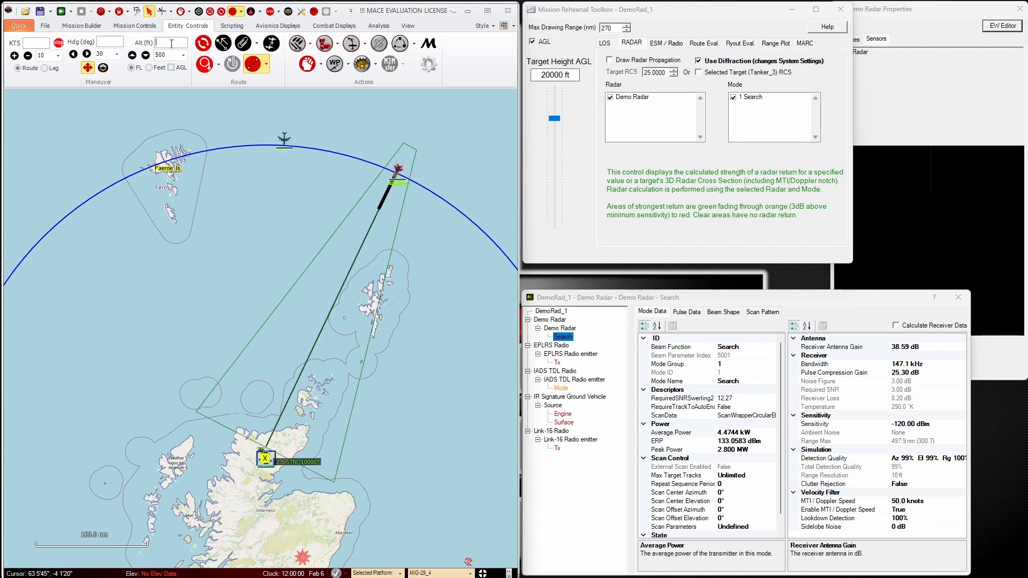
type("00")
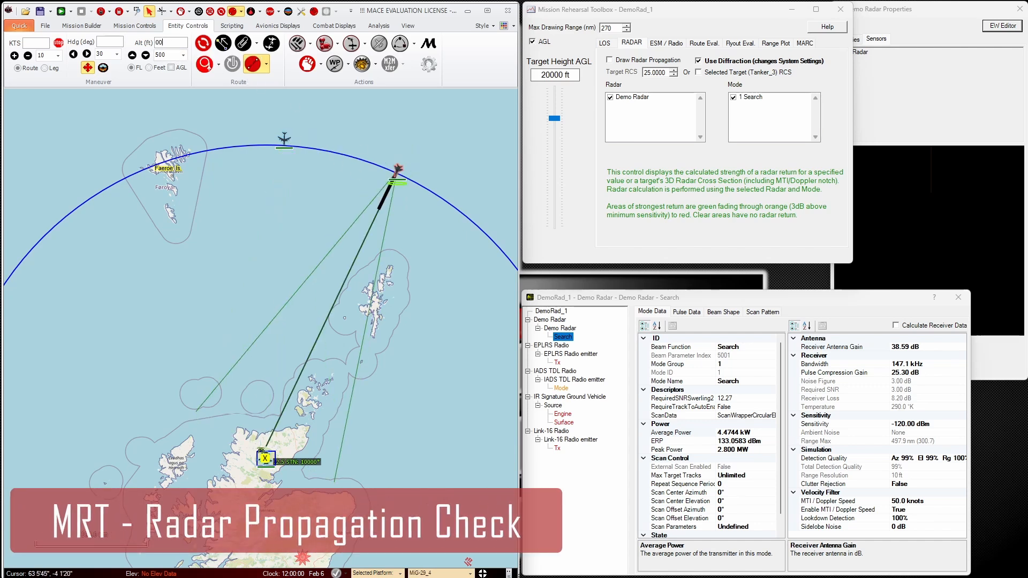
left_click(149, 67)
mouse_move(400, 170)
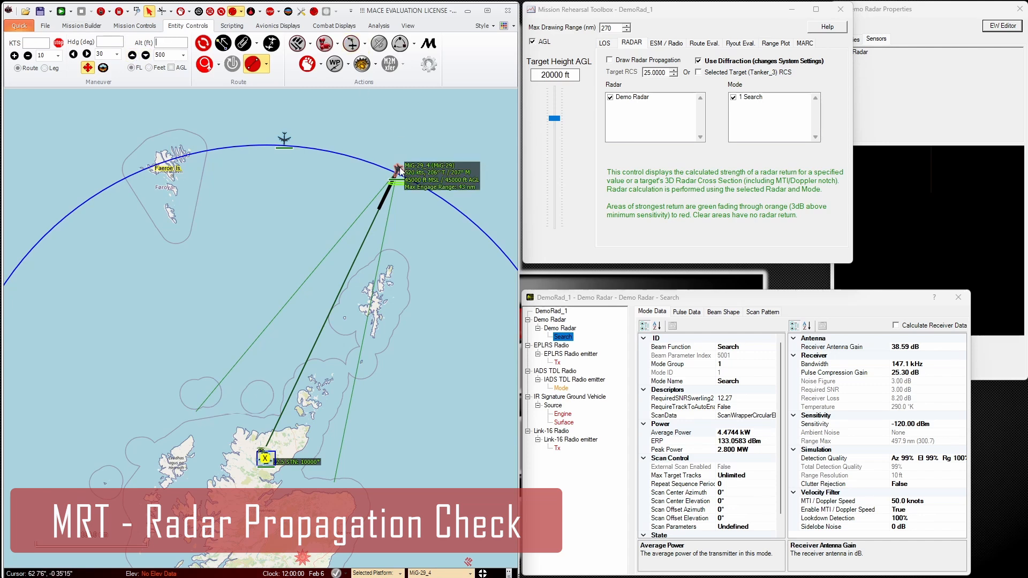
- Select the tanker, apply its RCS as the target value, and draw the Demo Radar's propagation in the Mission Rehearsal Toolbox
left_click(284, 140)
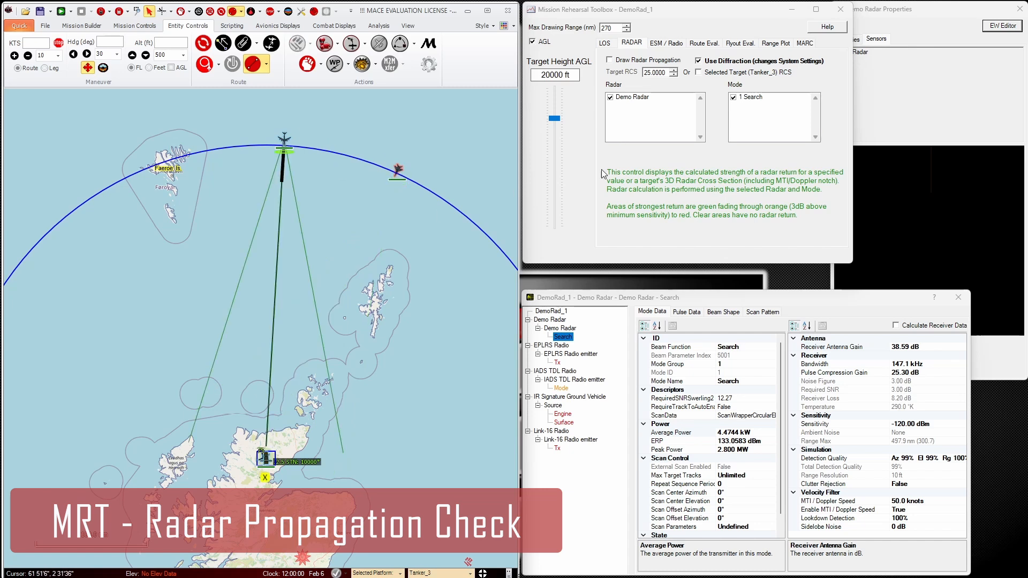
left_click(714, 74)
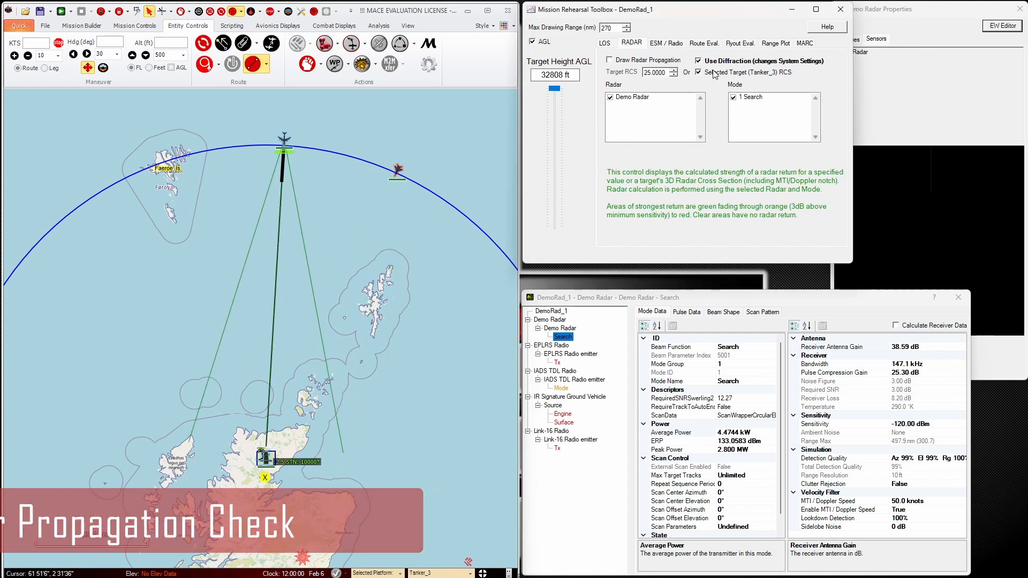
left_click(658, 61)
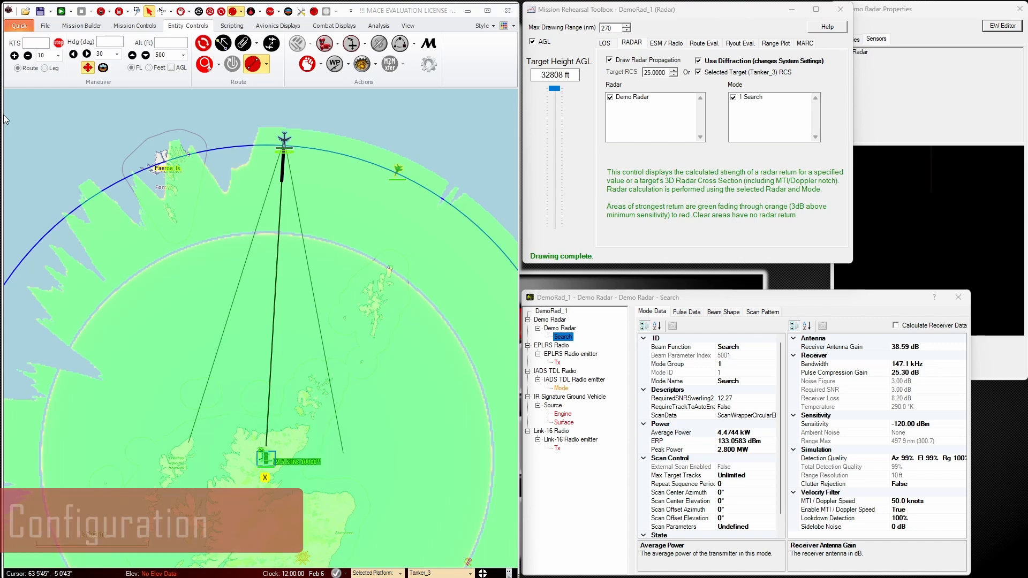
- Run the mission and bring the Demo Radar's sensor display to the front
left_click(61, 11)
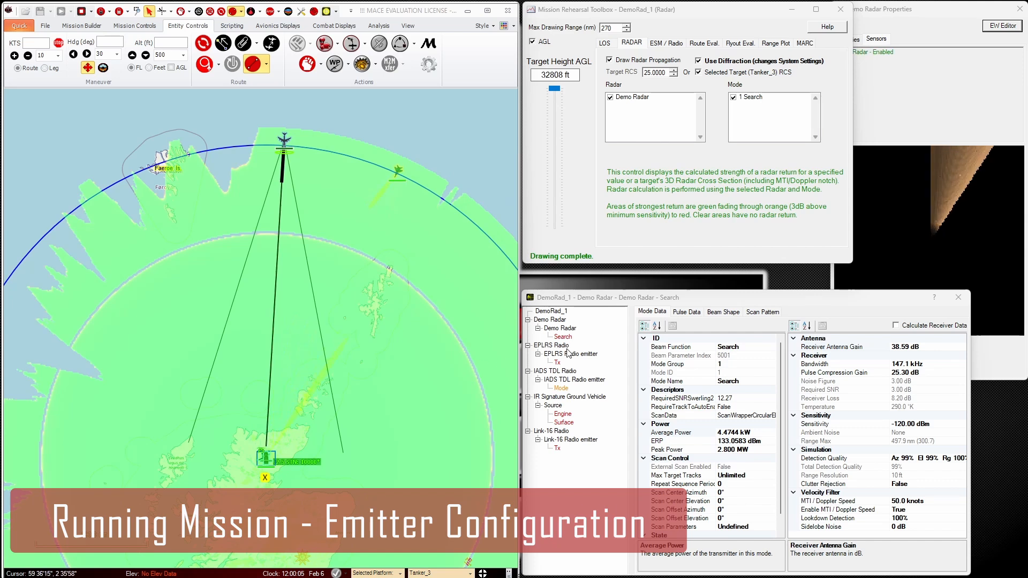
left_click(1007, 185)
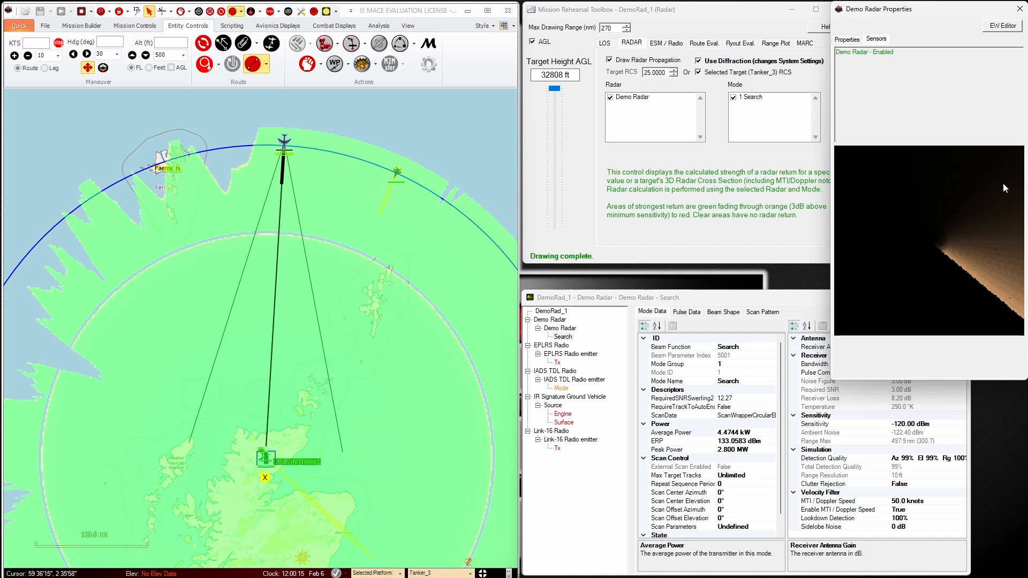
- Examine the Search mode's scan pattern with its primary and secondary motion, and slow the preview to 0.05x
left_click(723, 311)
left_click(763, 311)
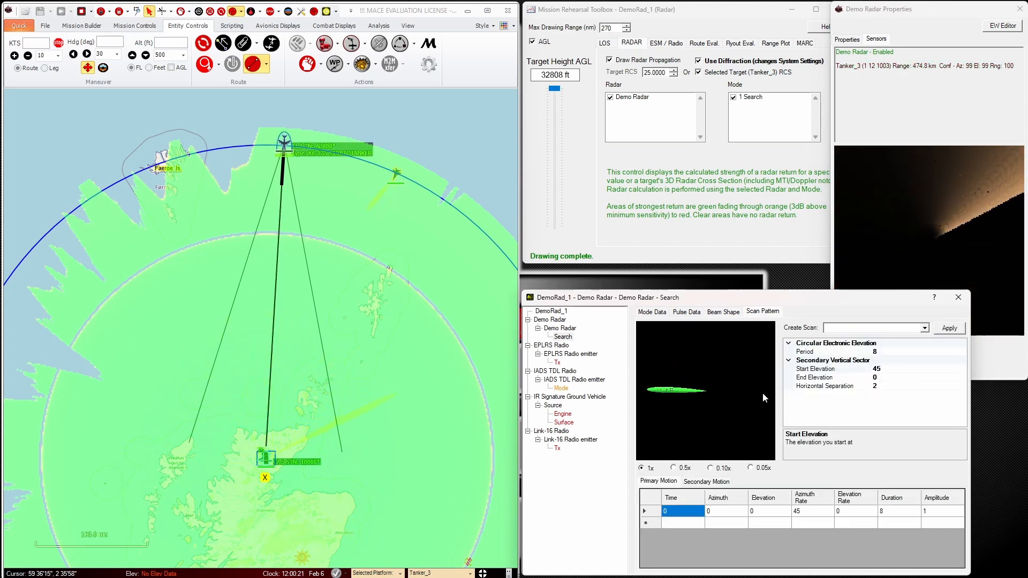
left_click(723, 483)
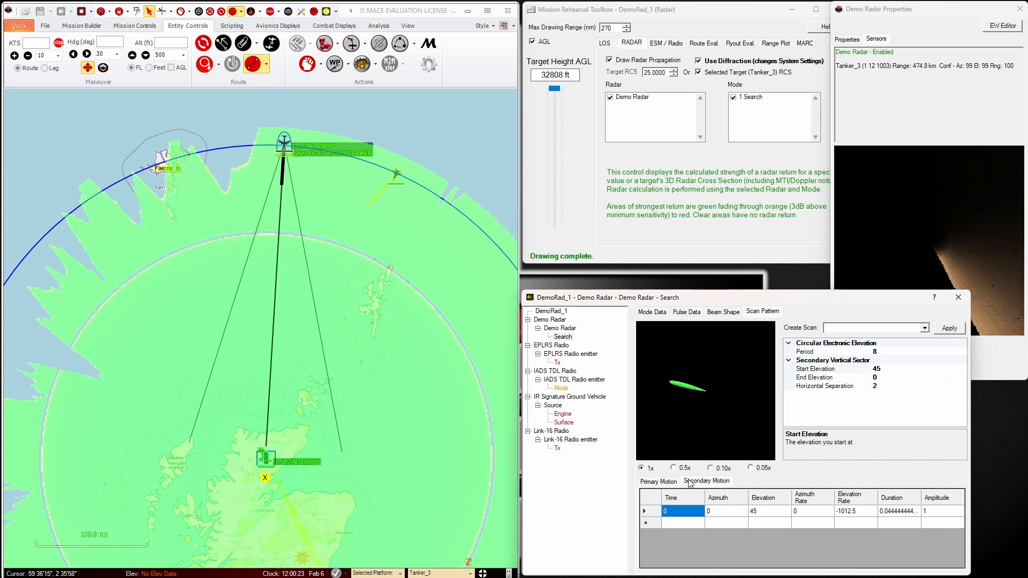
left_click(659, 481)
left_click(751, 467)
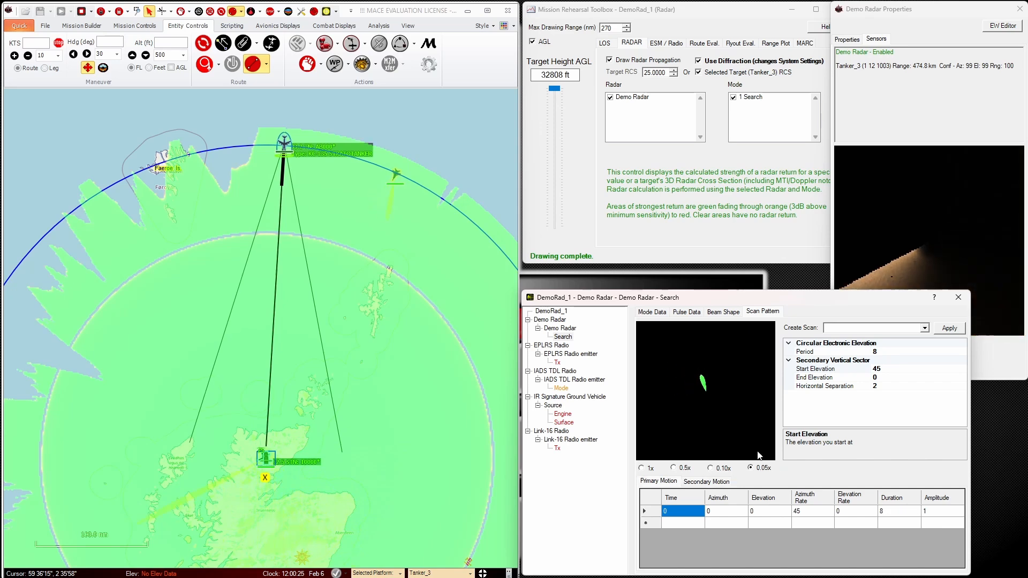
- Reshape the vertical section of the Search mode's beam freehand with a wide second lobe, and bring the sensor detections forward
left_click(723, 312)
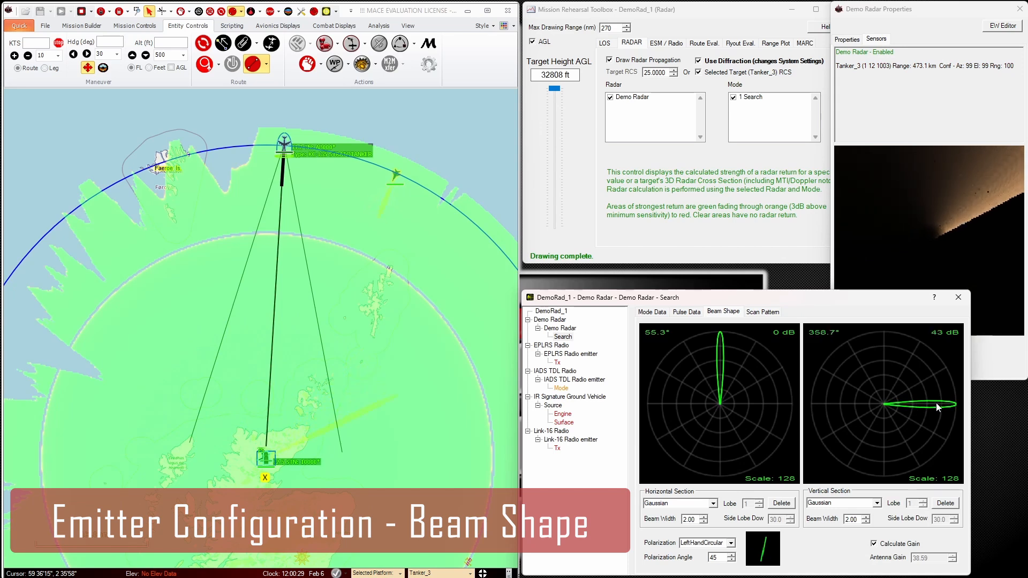
left_click_drag(955, 401, 938, 354)
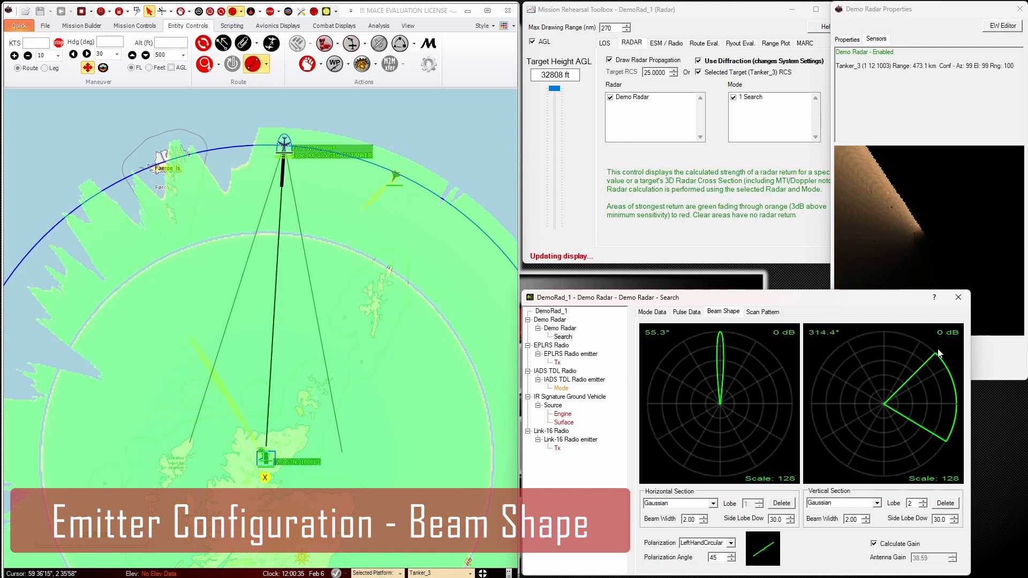
left_click(970, 97)
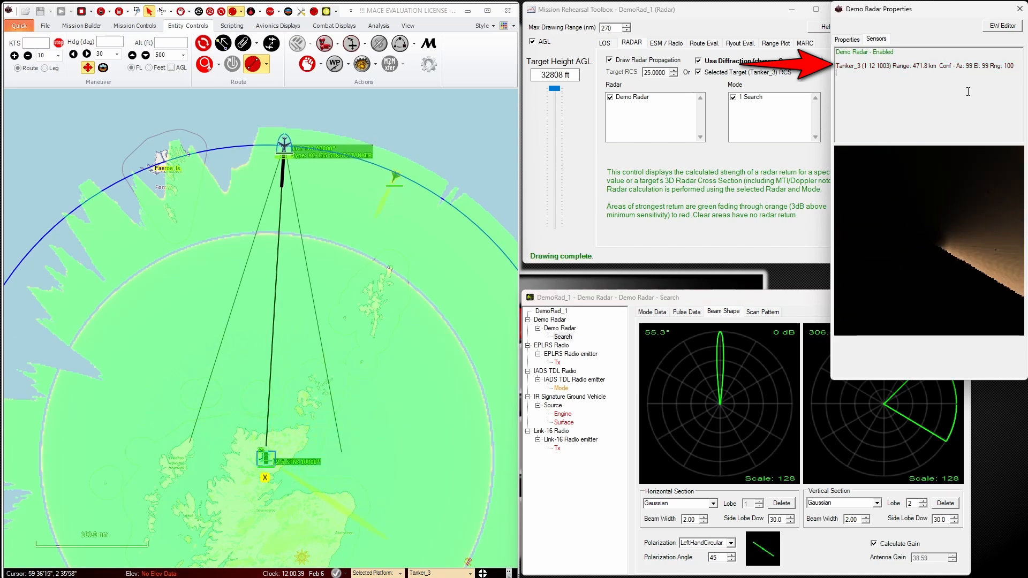
- Examine the scan pattern preview at the 0.10x, 0.5x, 1x and 0.05x speeds, and return to the Search mode data
left_click(769, 320)
left_click(766, 314)
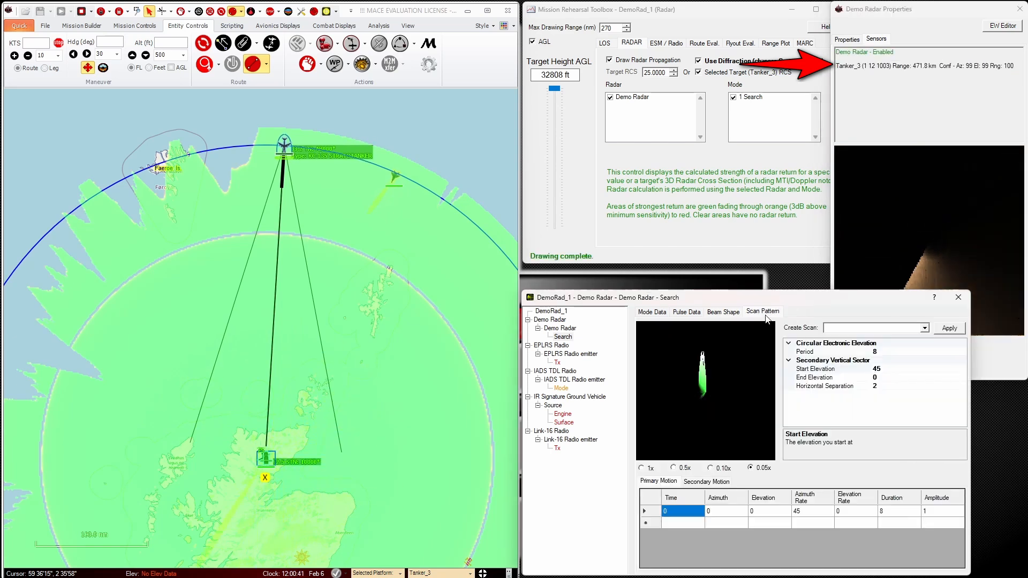
left_click(722, 471)
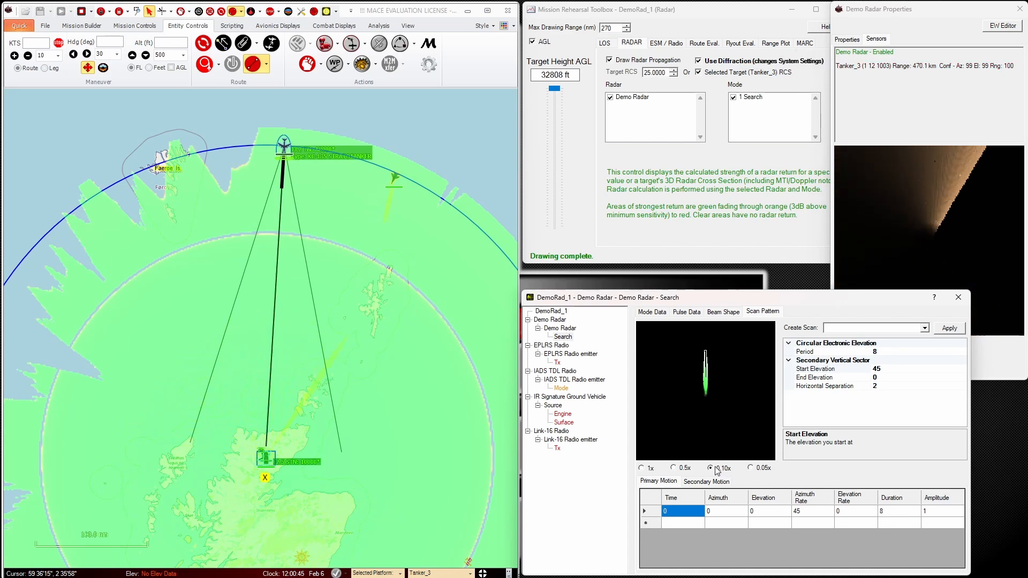
left_click(675, 468)
left_click(650, 469)
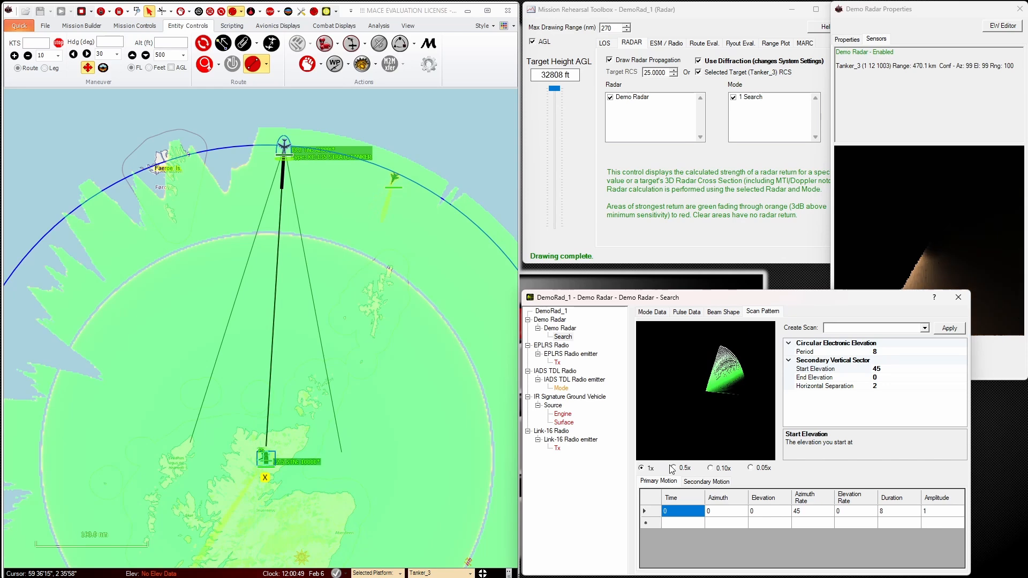
left_click(750, 469)
left_click(711, 469)
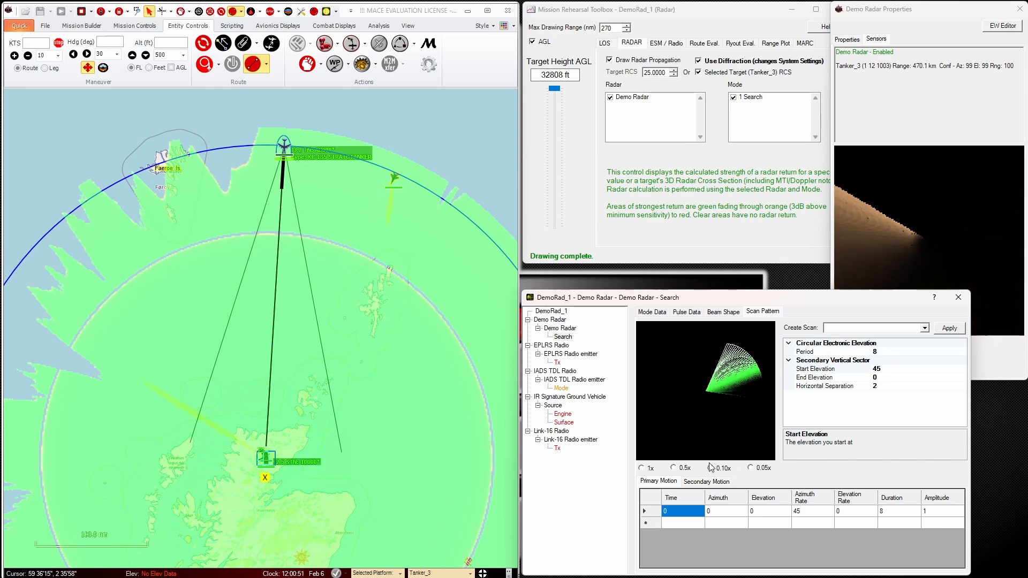
left_click(652, 312)
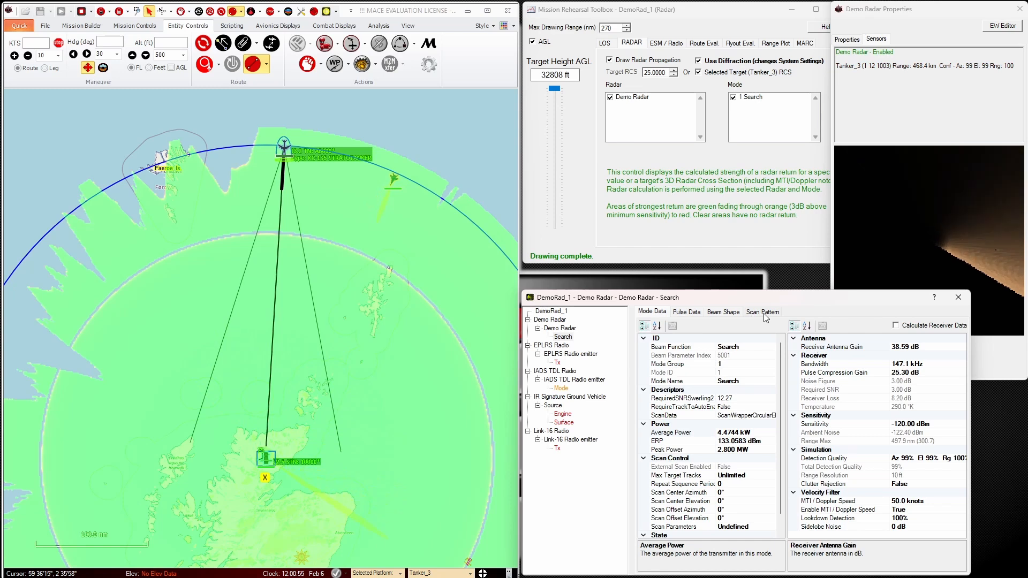
- Move the tanker slightly farther north of the radar, set its average RCS to 10 m² in its EW devices, and close the window
left_click(284, 153)
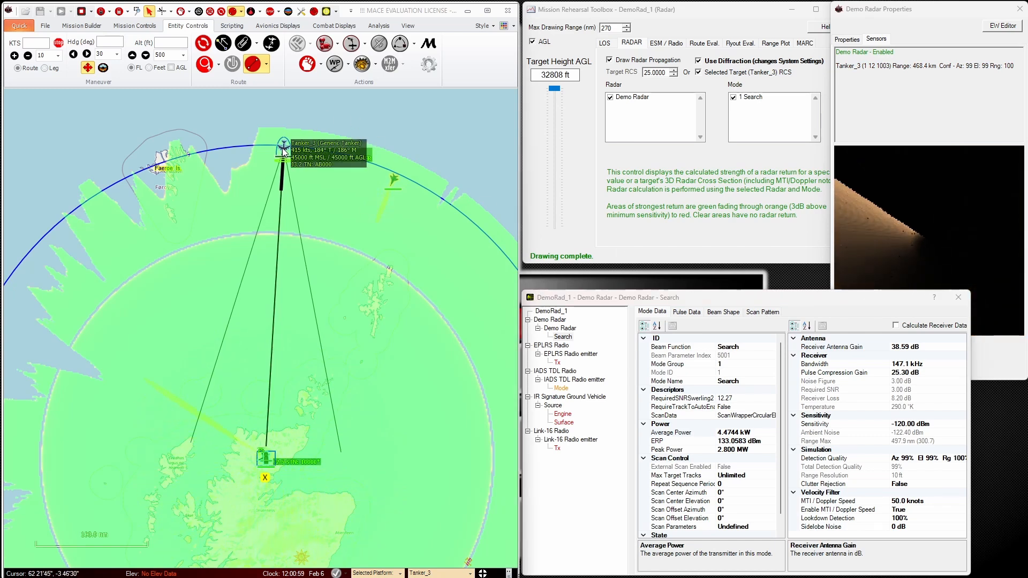
left_click_drag(284, 153, 284, 140)
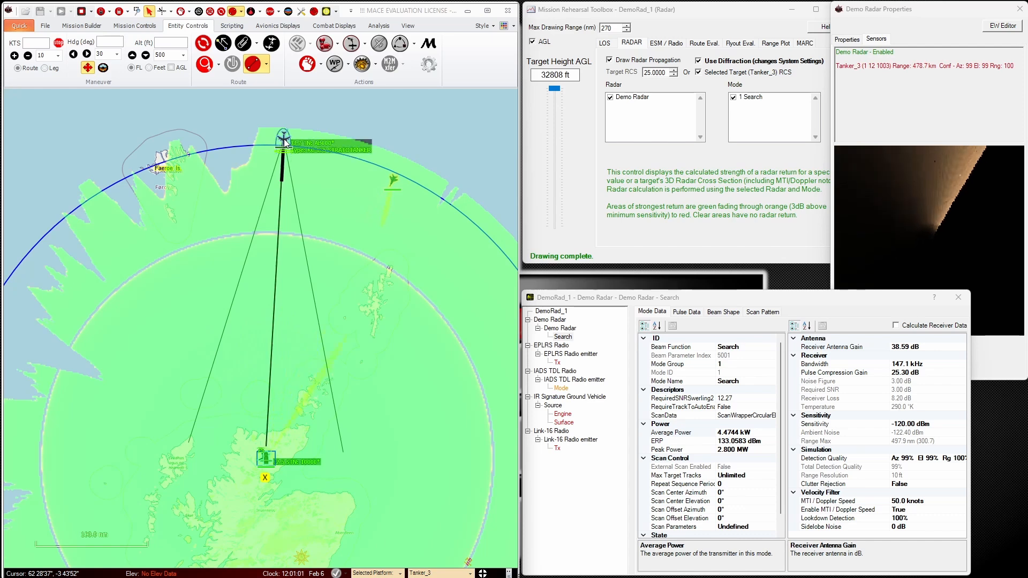
right_click(284, 140)
left_click(310, 169)
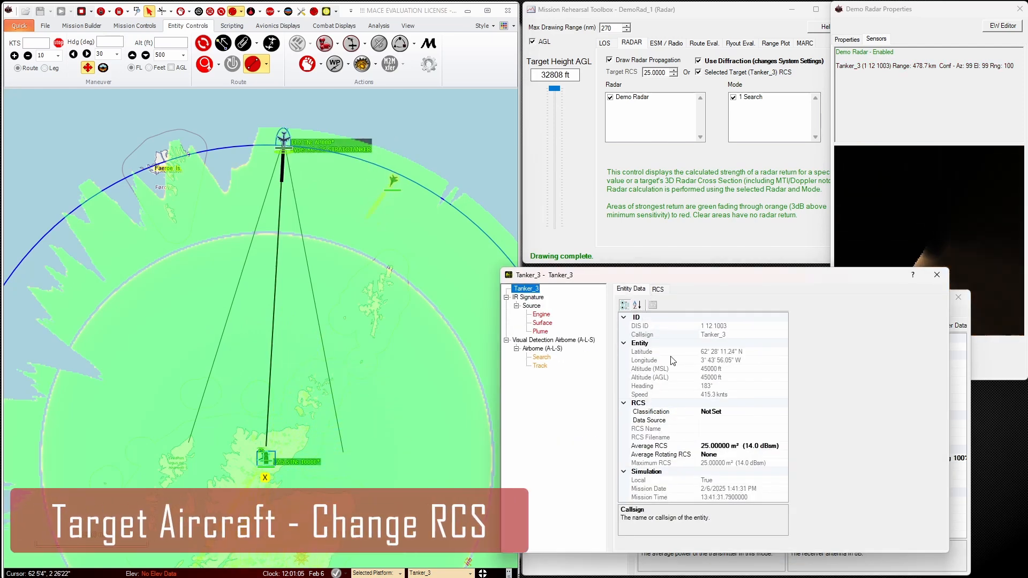
left_click(706, 446)
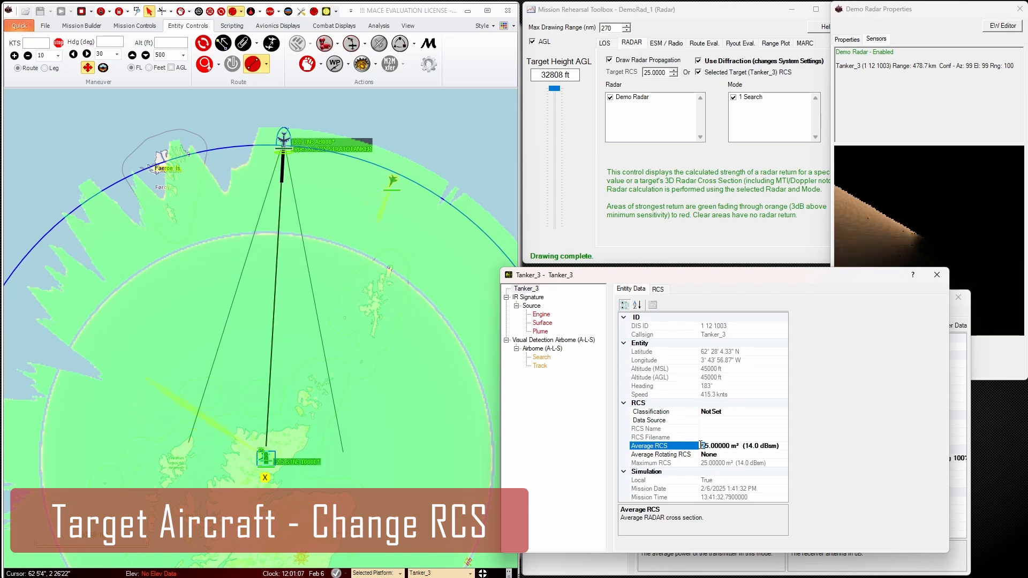
key("BackSpace")
key("Delete")
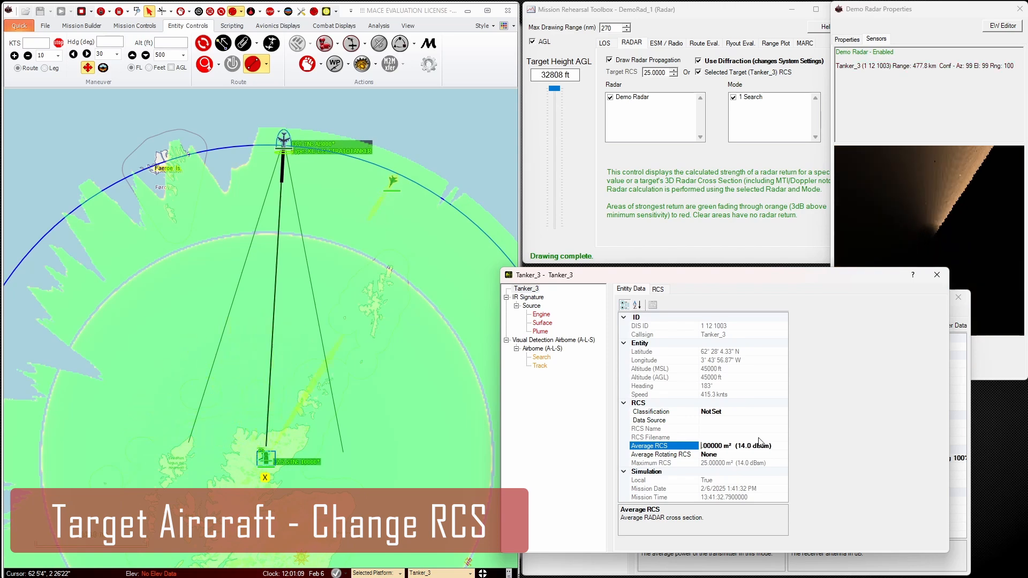
type("10")
key("Return")
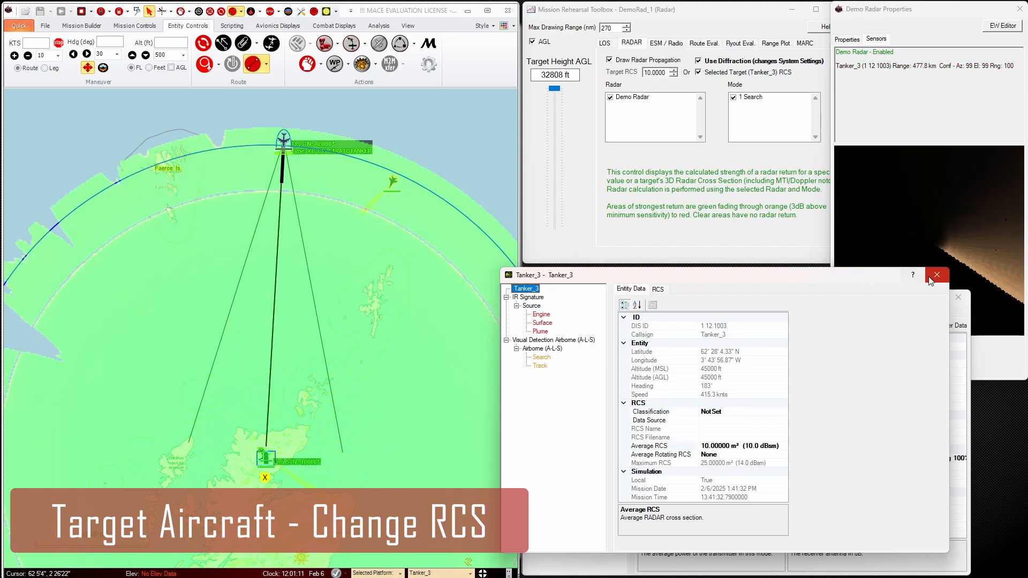
left_click(936, 275)
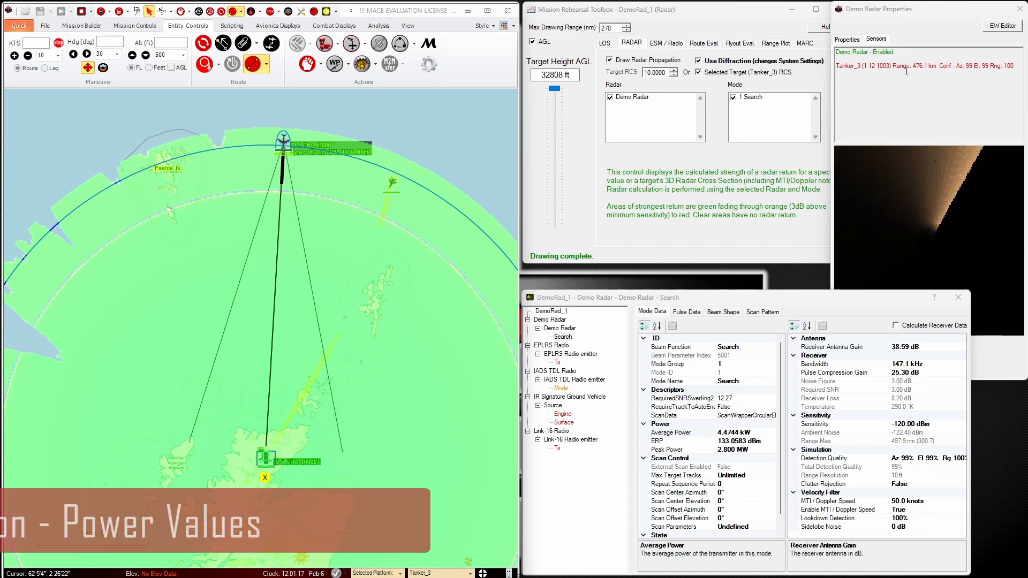
- Set the Average Power of the Demo Radar's Search mode to 2.4744 kW
left_click(887, 116)
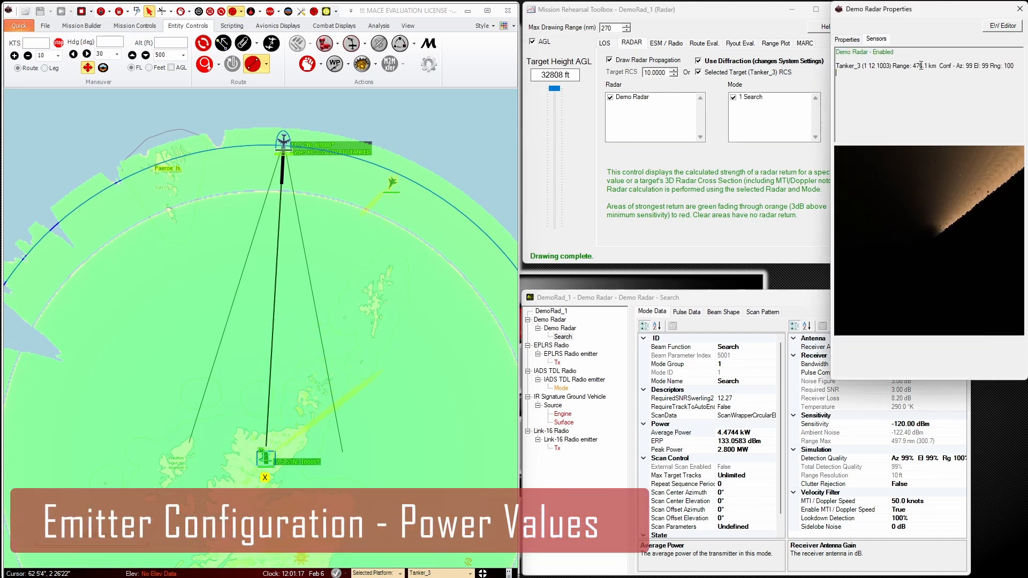
left_click(643, 298)
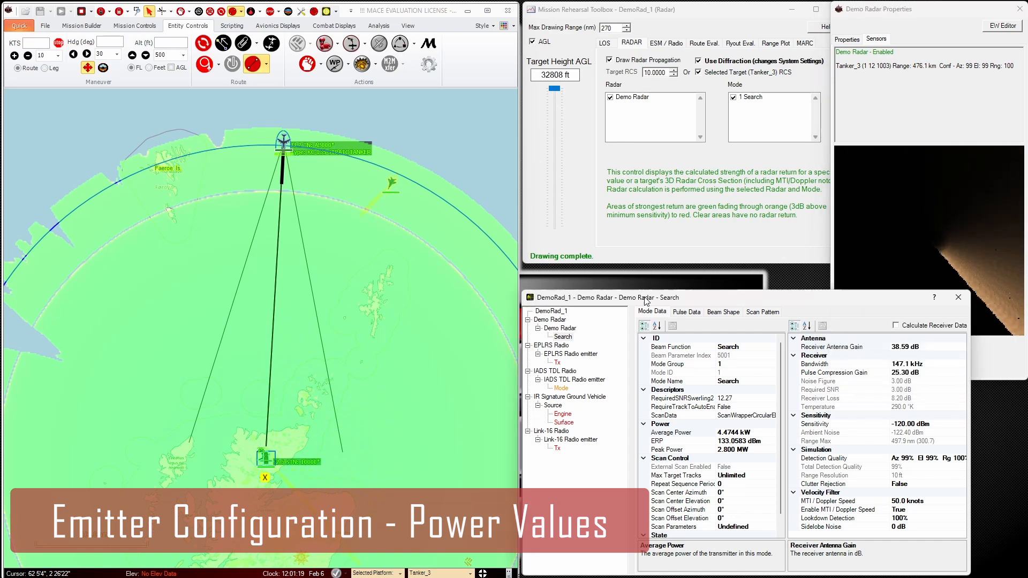
left_click(720, 433)
left_click_drag(721, 432, 714, 433)
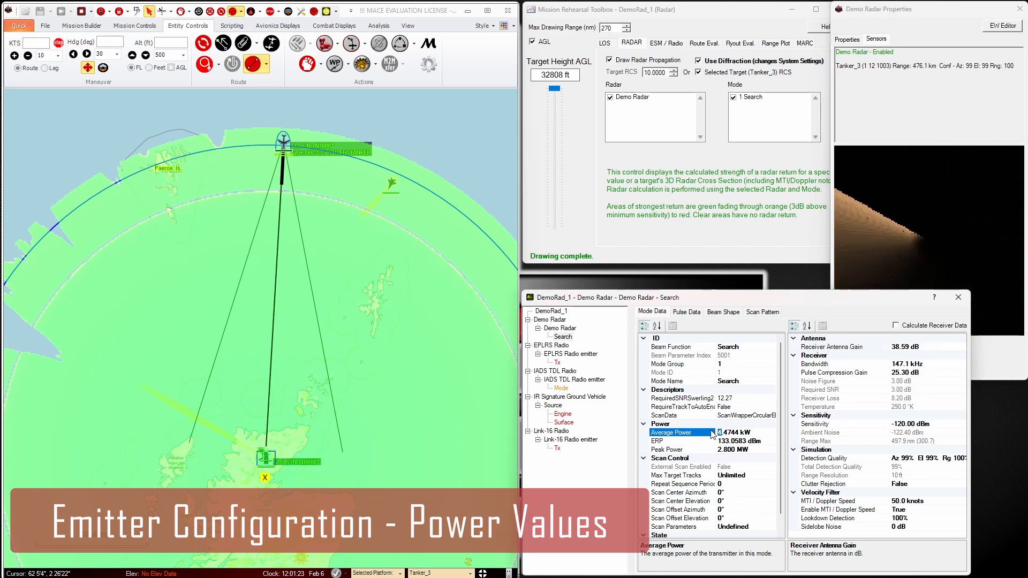
type("2")
key("Return")
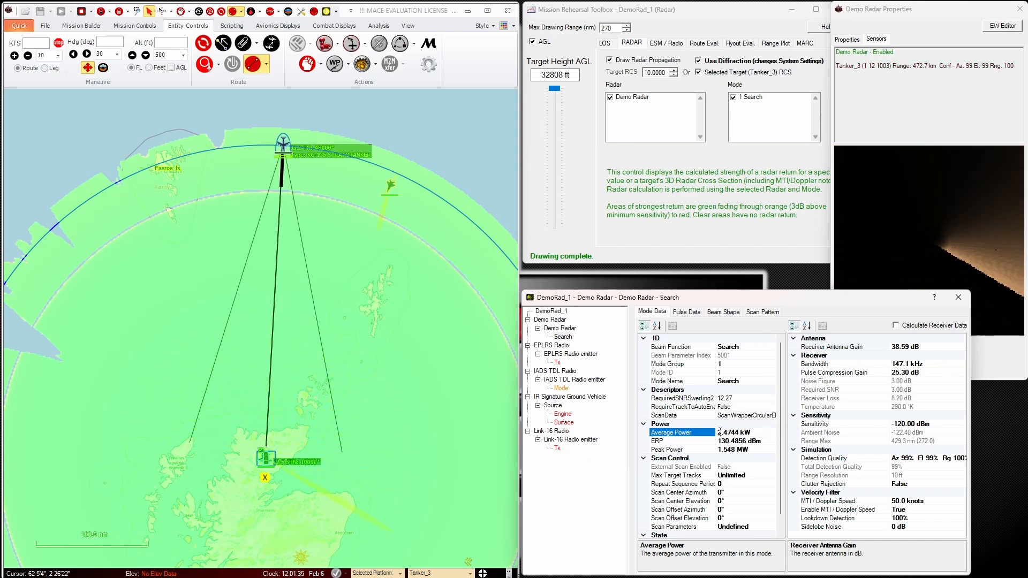
- Set the Average Power of the Demo Radar's Search mode to 0.7 kW
left_click(720, 432)
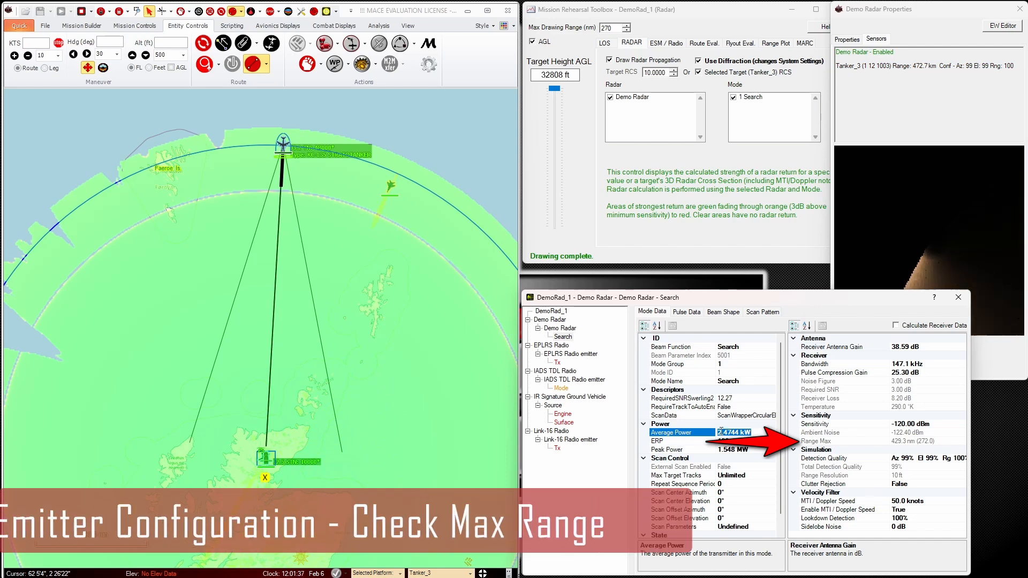
left_click(714, 430)
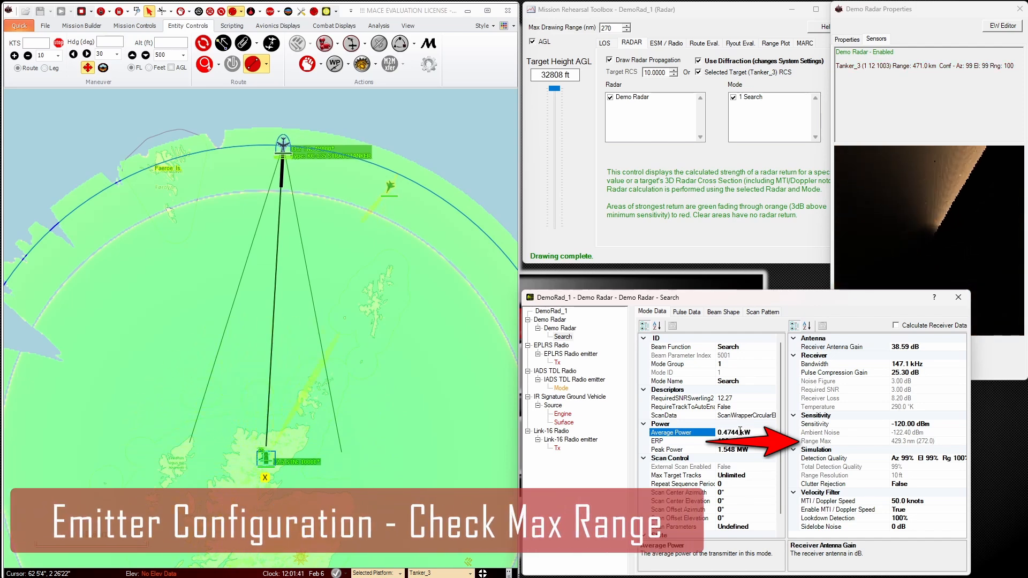
left_click_drag(740, 432, 725, 432)
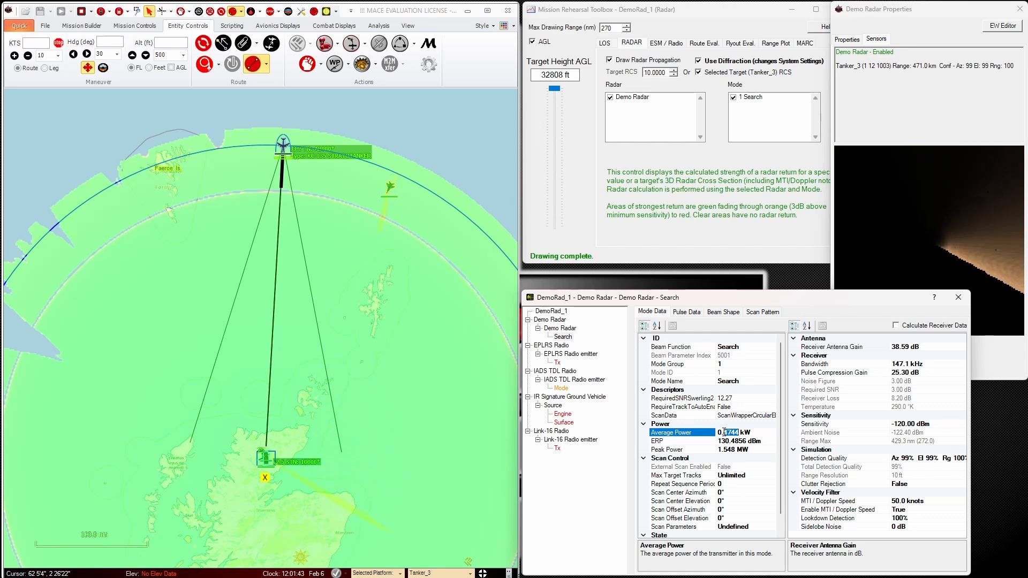
type("7")
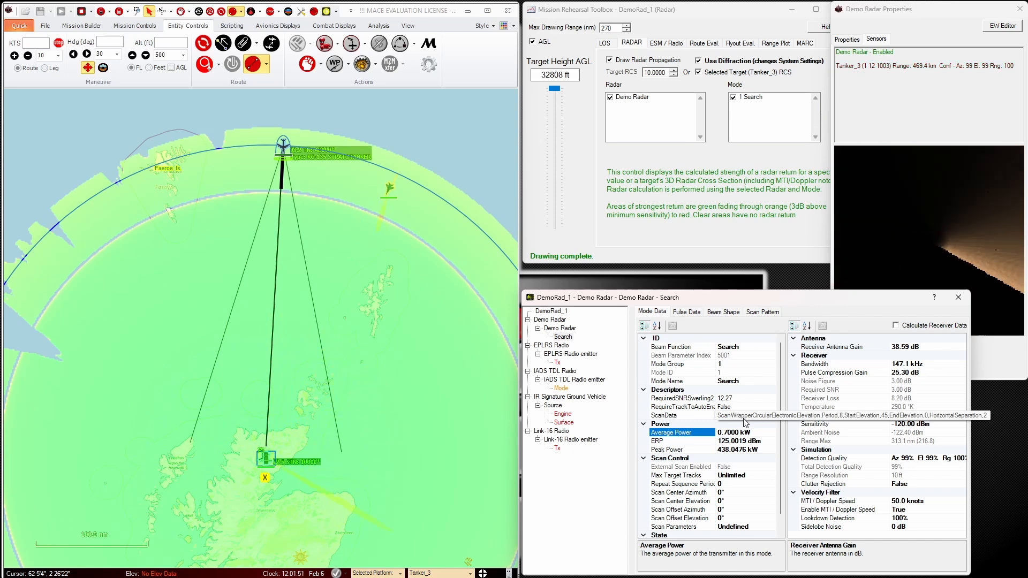
- Set the tanker's average RCS to 5 m² in its EW devices, and close the window
right_click(287, 151)
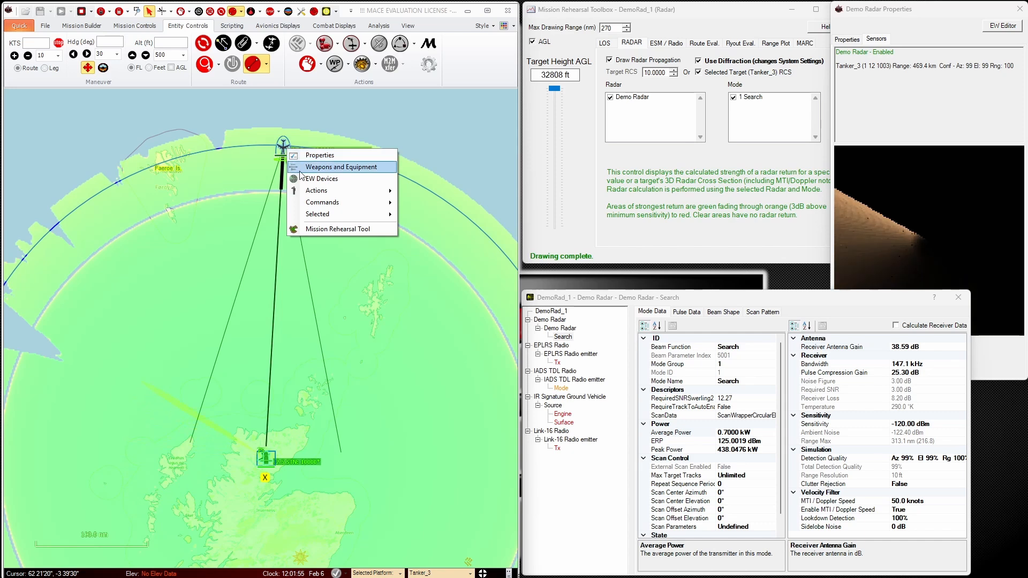
left_click(301, 168)
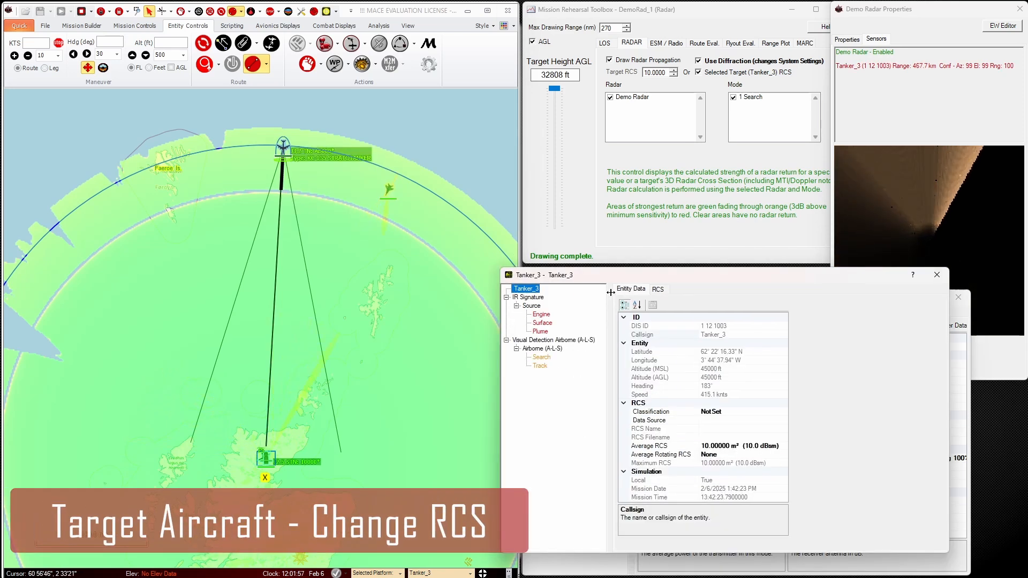
left_click(708, 448)
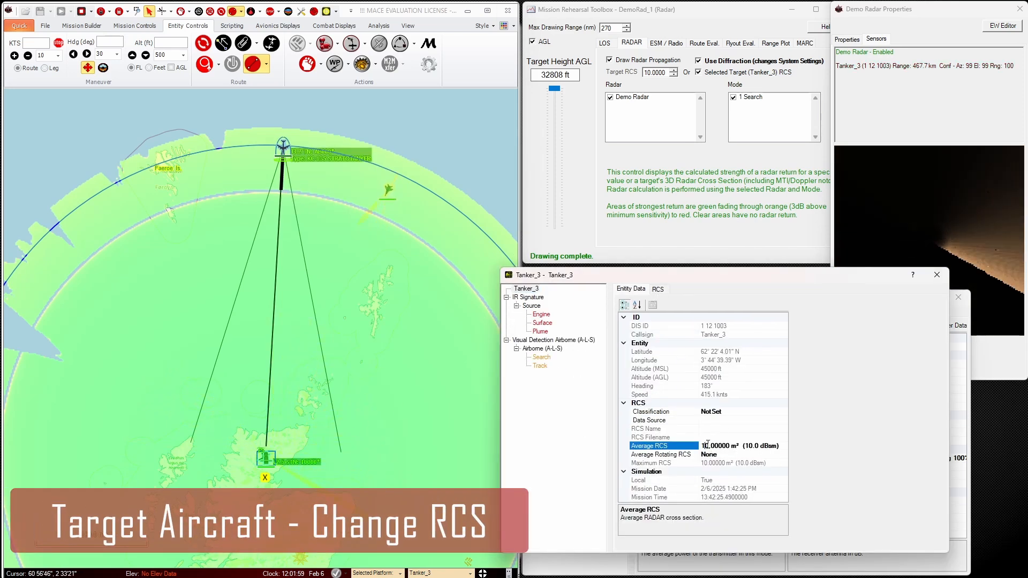
left_click_drag(709, 446, 700, 446)
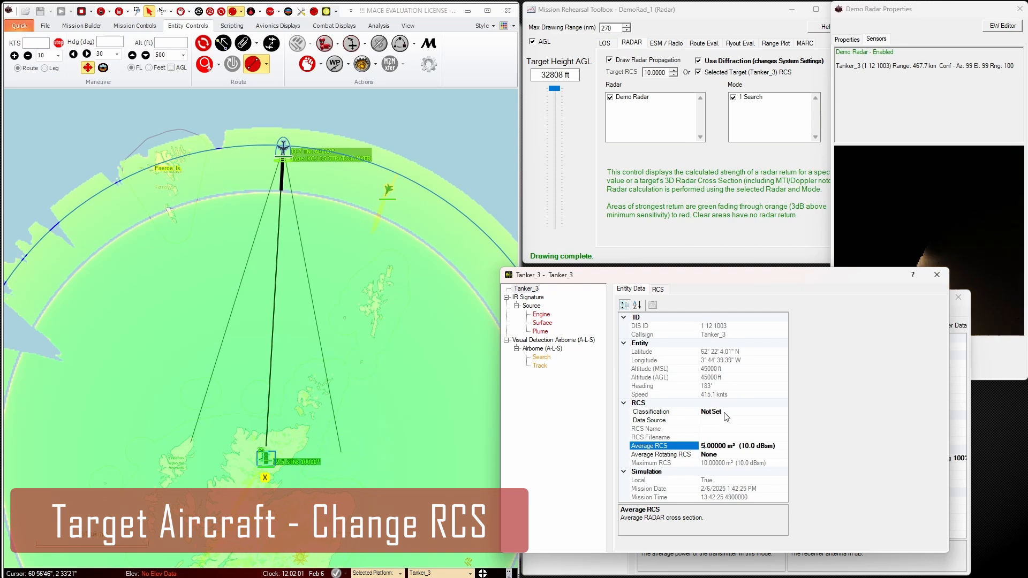
left_click(938, 275)
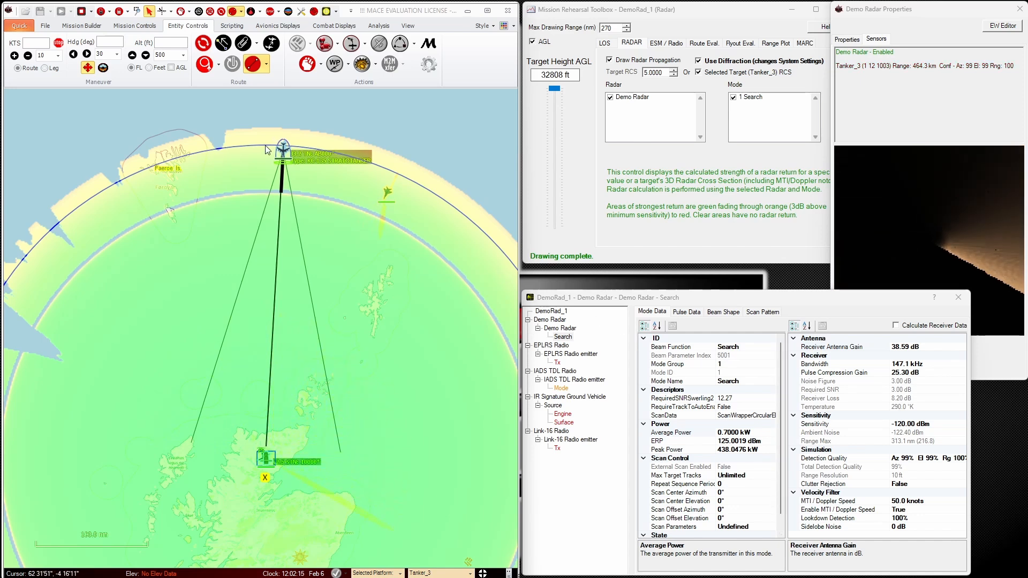
- Move the tanker farther north beyond the coverage edge, and draw a range and bearing line from the radar to it
left_click_drag(283, 148, 288, 122)
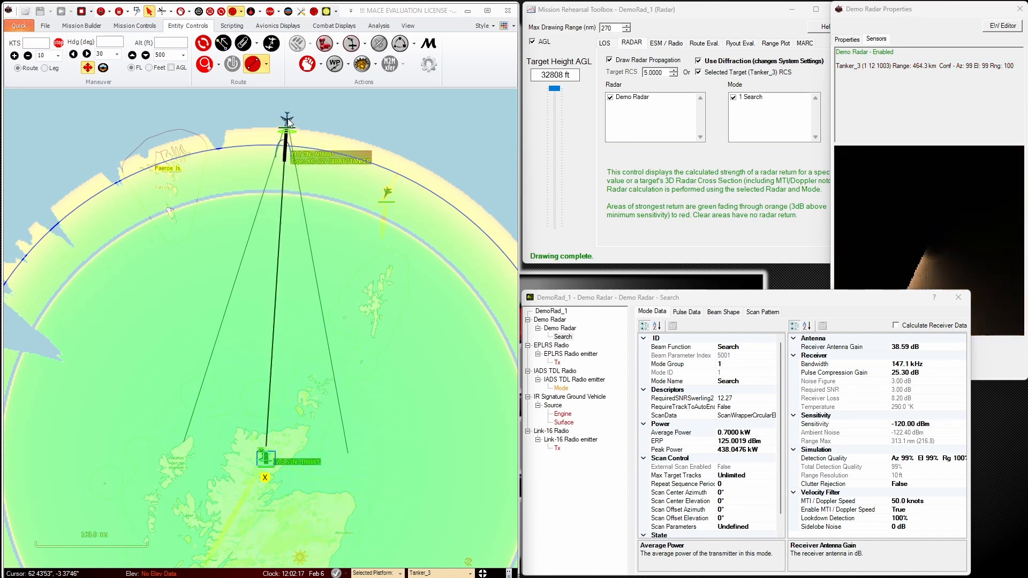
left_click(288, 11)
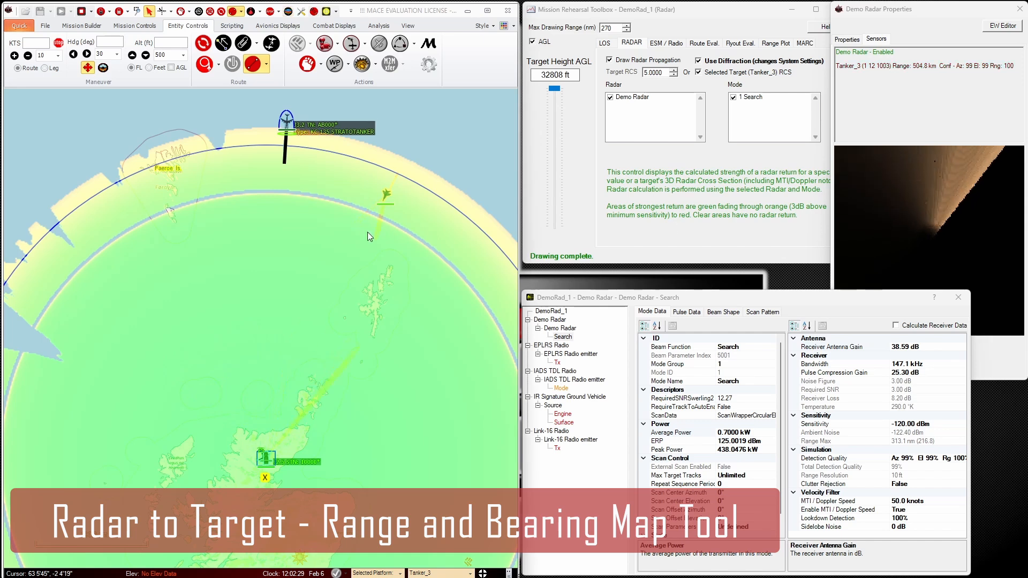
left_click(135, 26)
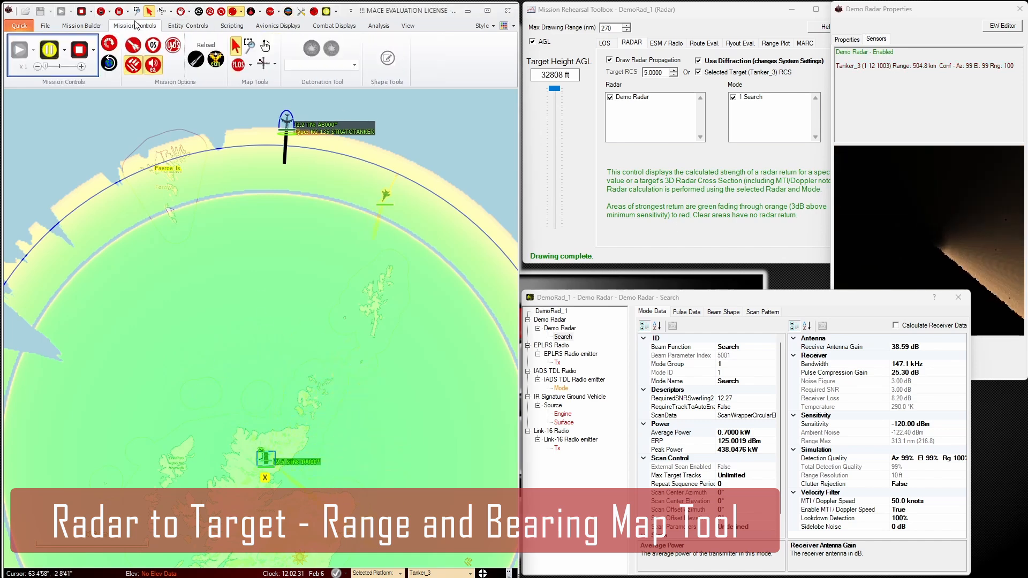
left_click(264, 64)
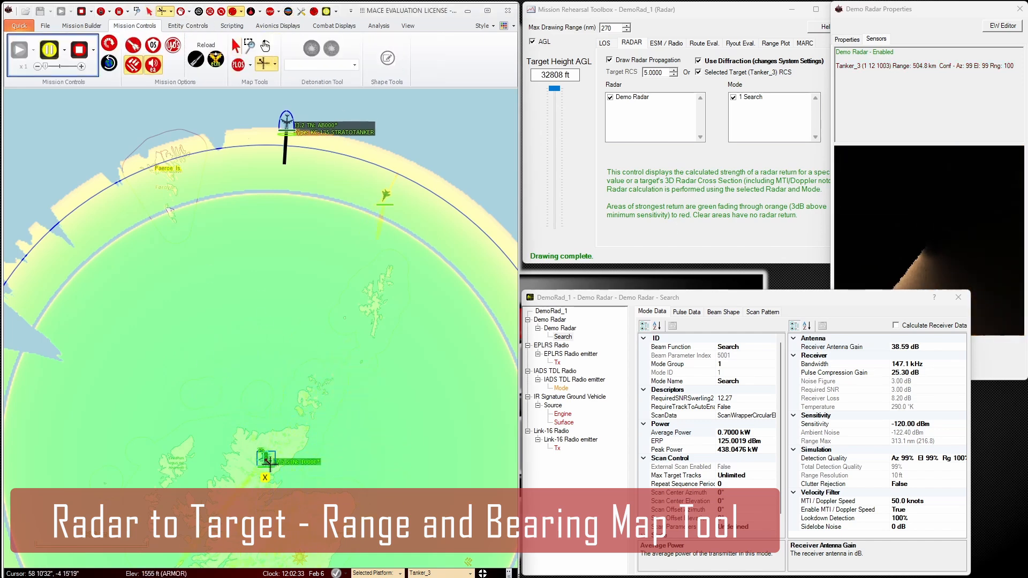
left_click_drag(268, 463, 286, 120)
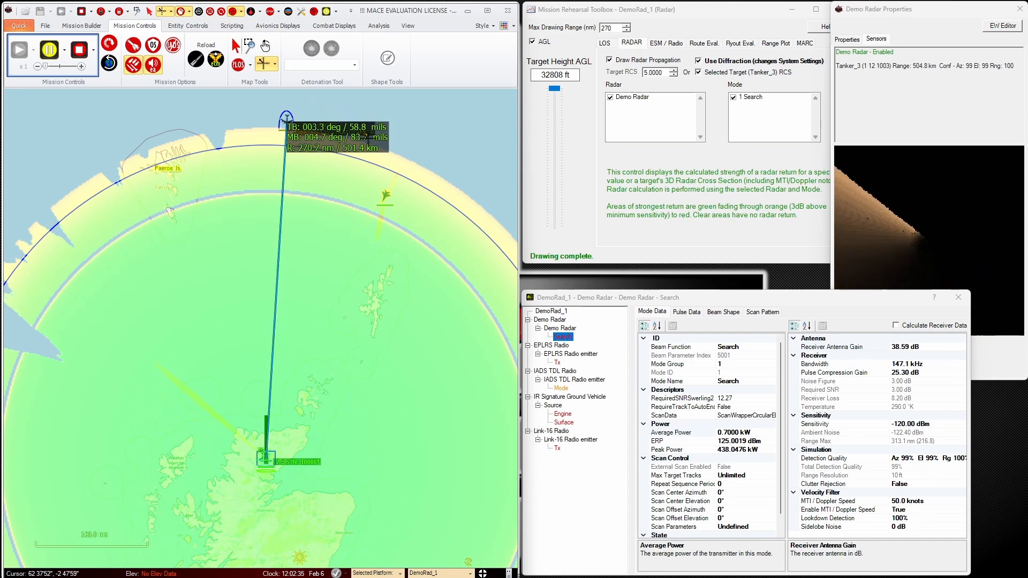
key("Escape")
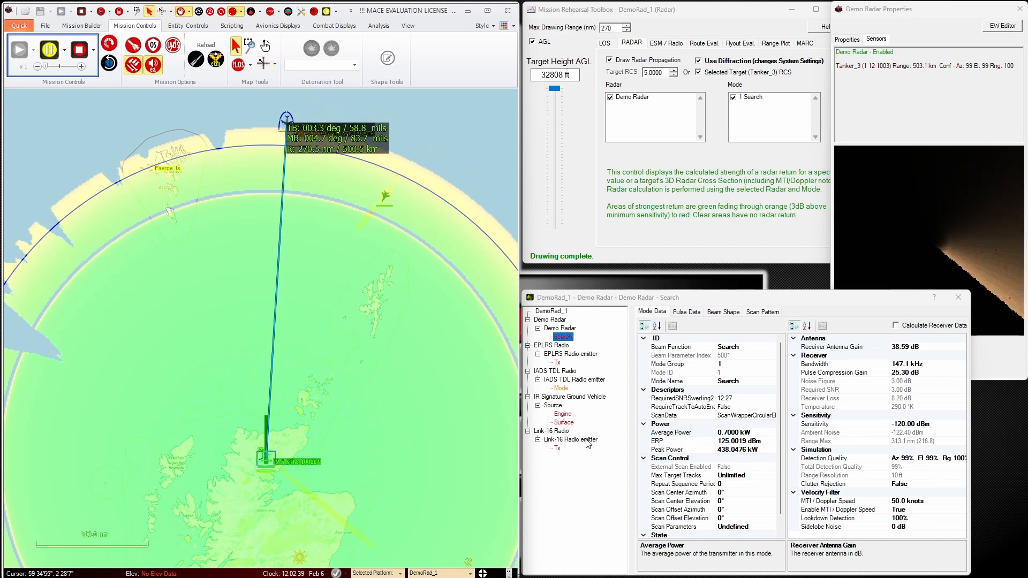
- Set the Search mode's Average Power to 0.5 kW and move the tanker north to about 281 nm from the radar
left_click(725, 433)
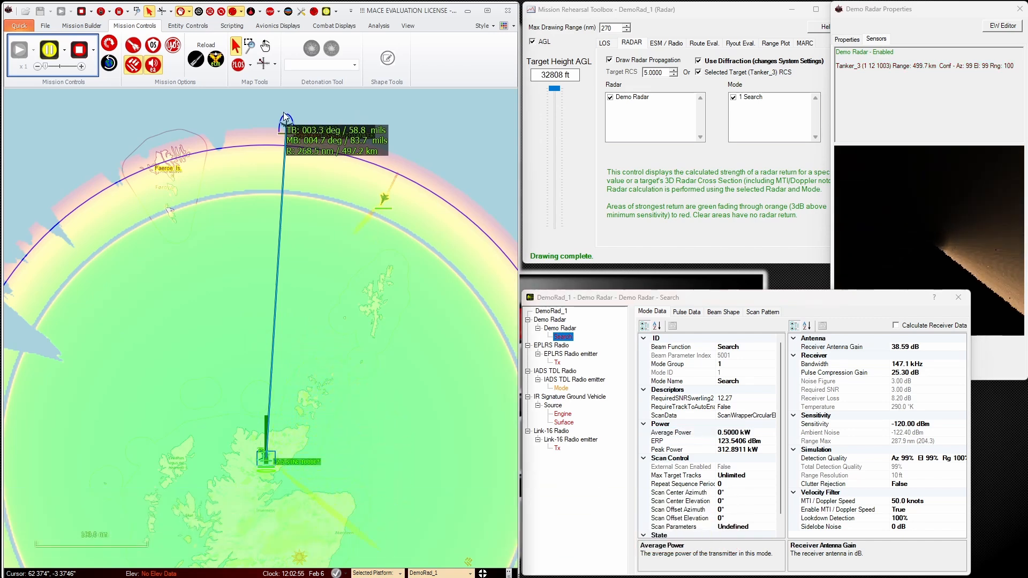
left_click(288, 129)
left_click_drag(288, 129, 289, 107)
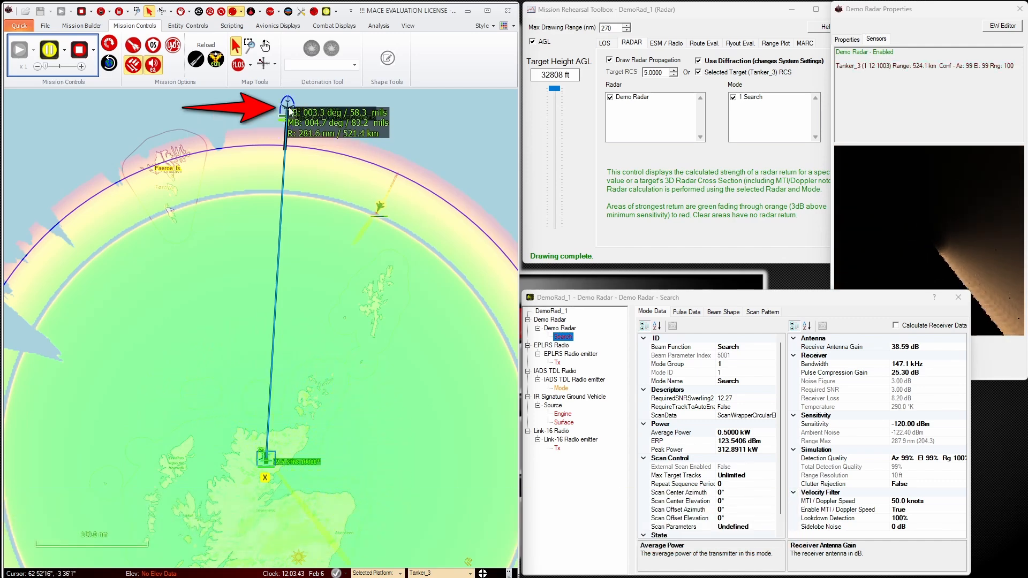
left_click(929, 65)
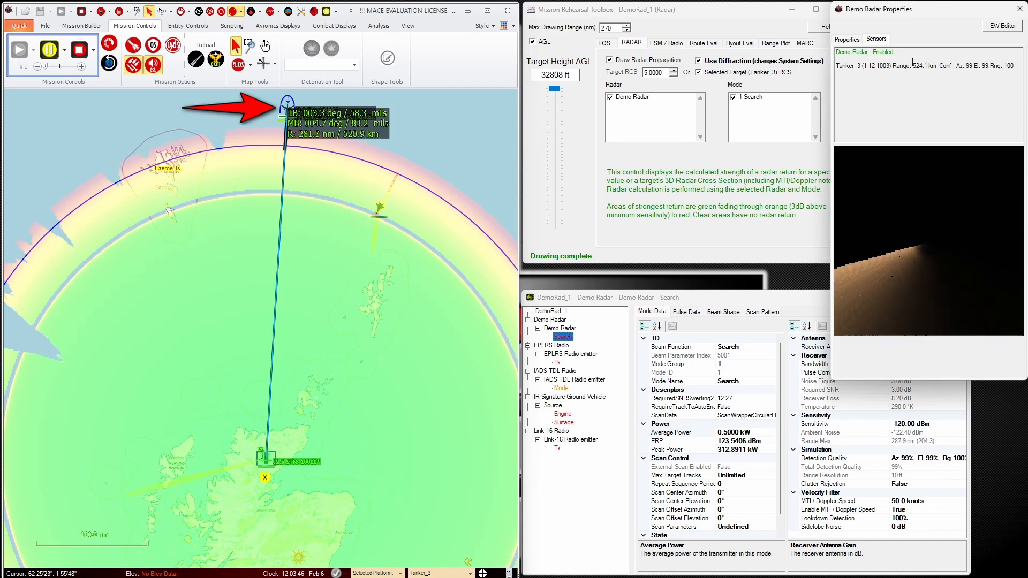
- Set the Average Power of the Demo Radar's Search mode to 0.4 kW
left_click(728, 435)
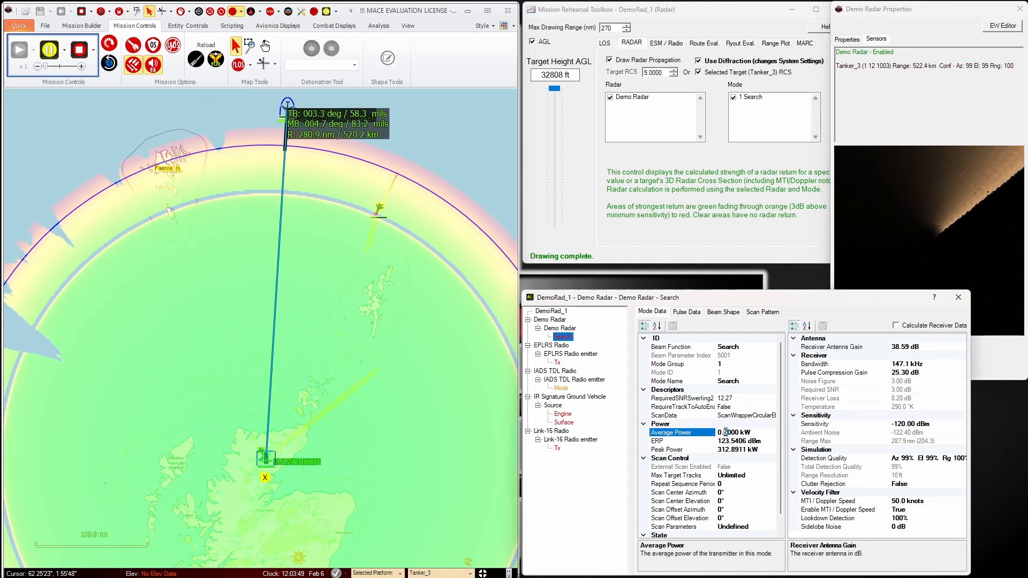
type("4")
key("Return")
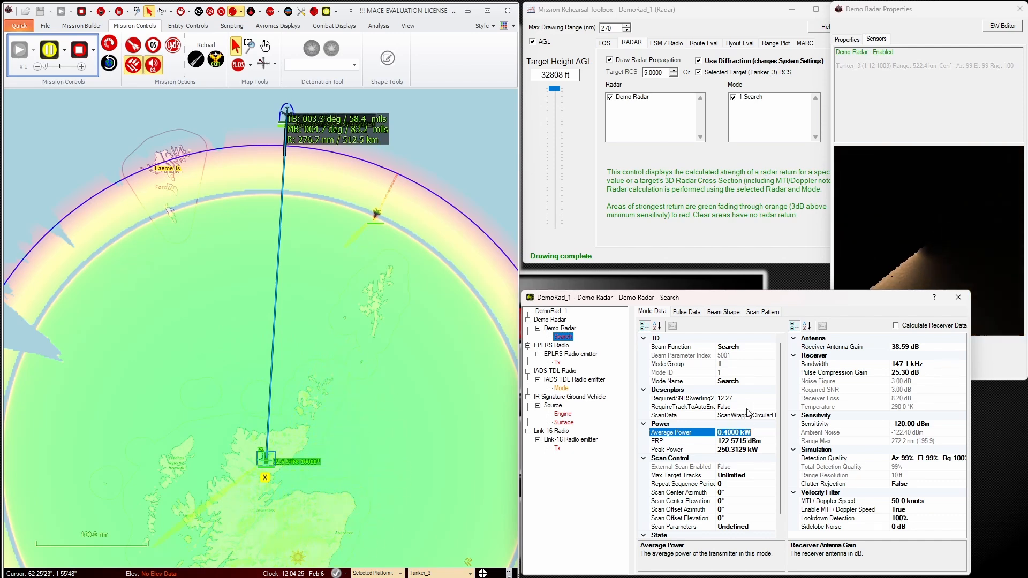
left_click(746, 459)
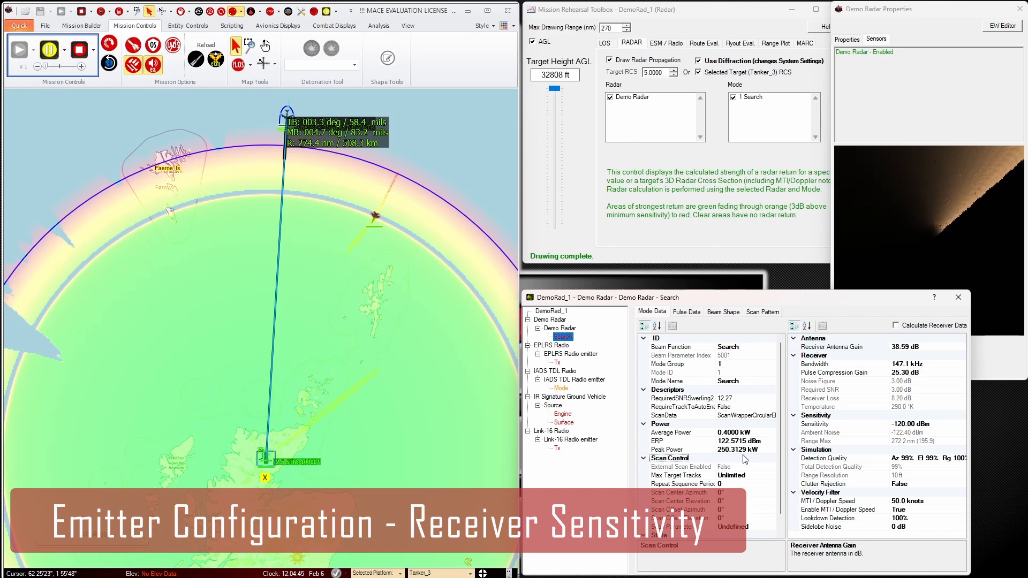
- Try a receiver sensitivity of -130 dBm for the Search mode, and set it back to -120 dBm
left_click(898, 424)
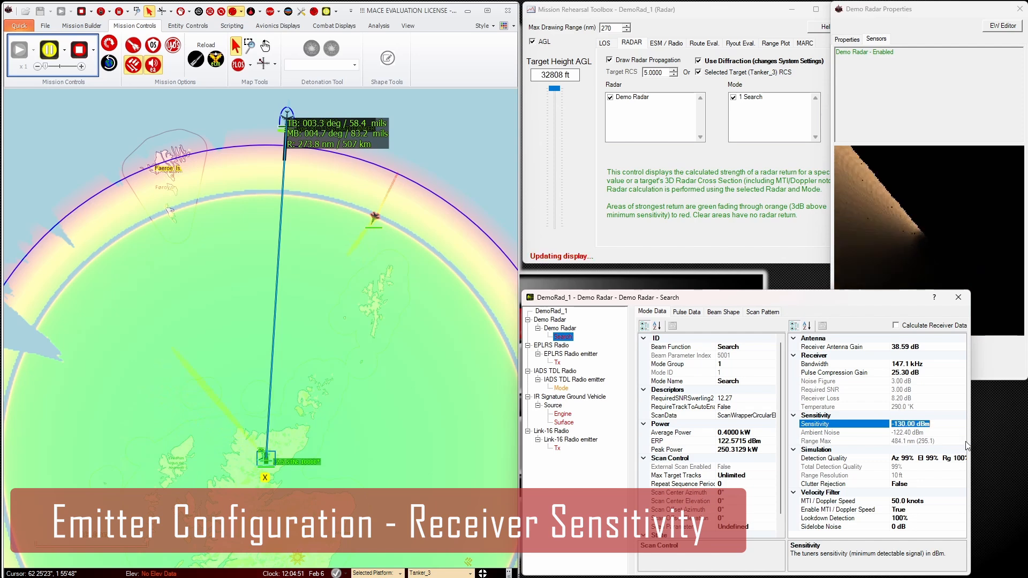
key("Return")
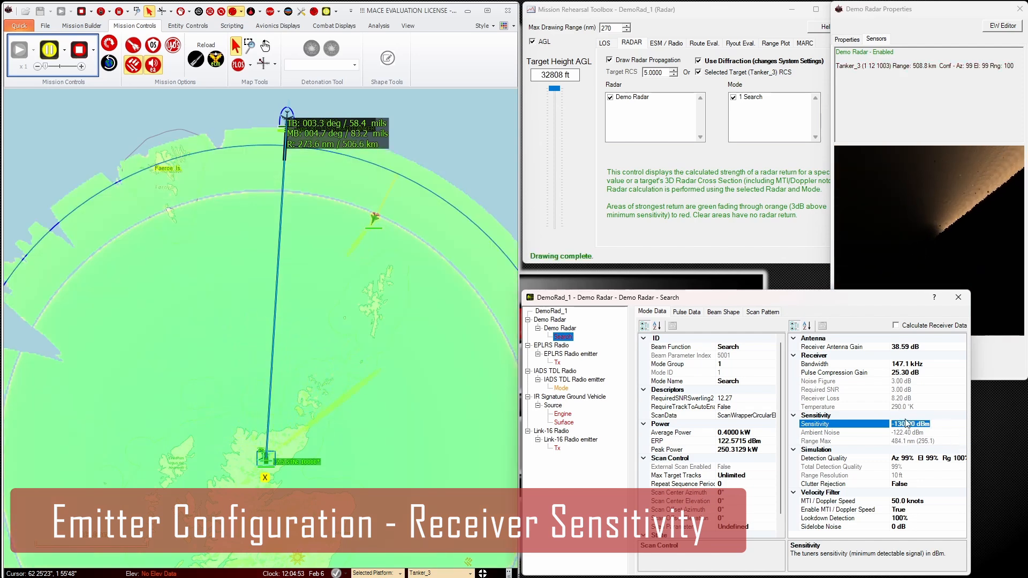
left_click(898, 424)
key("Delete")
type("2")
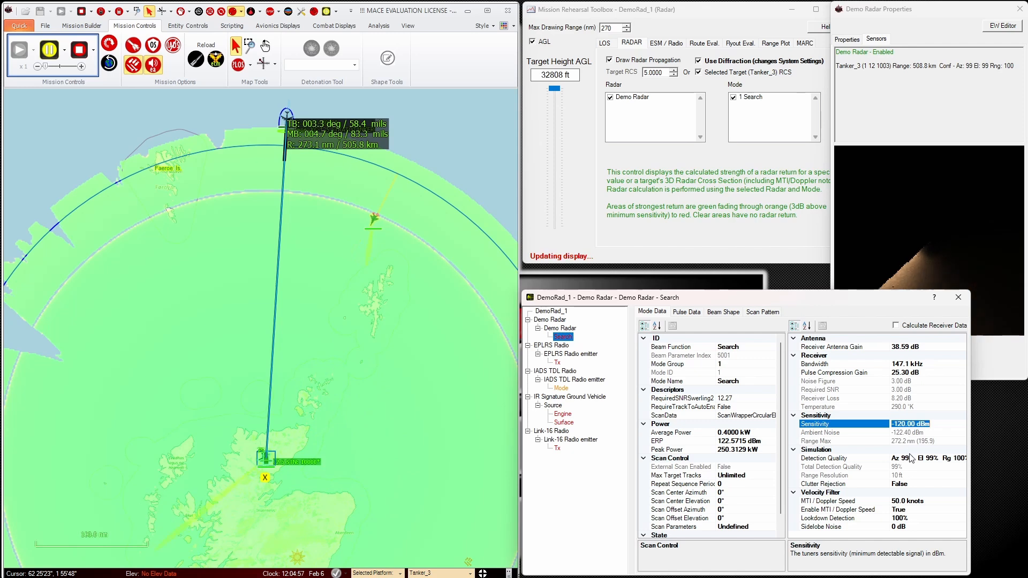
key("Return")
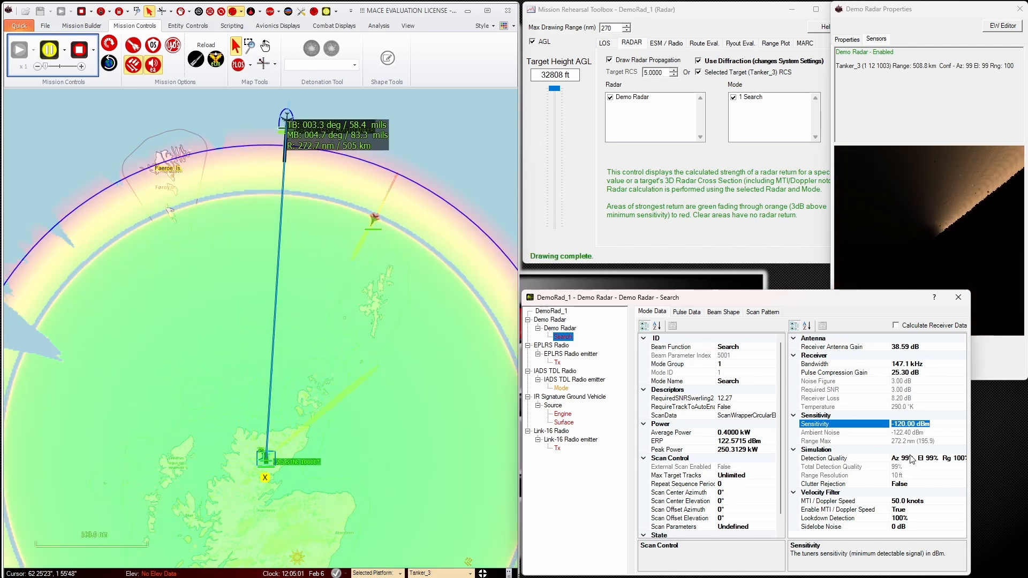
- Try a receiver sensitivity of -125 dBm, restore -120 dBm, and bring the radar's sensor detections forward
left_click(902, 423)
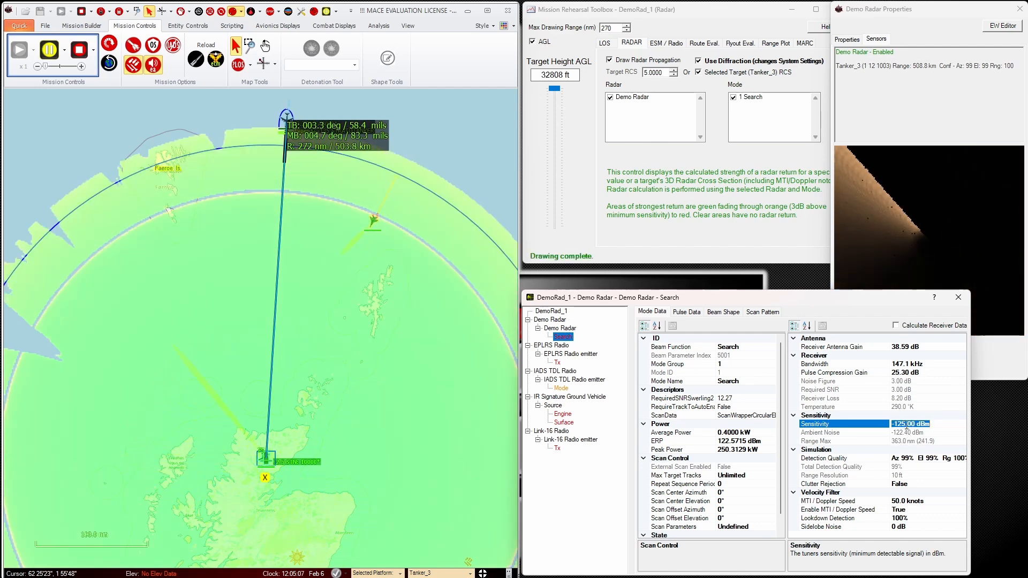
left_click(905, 426)
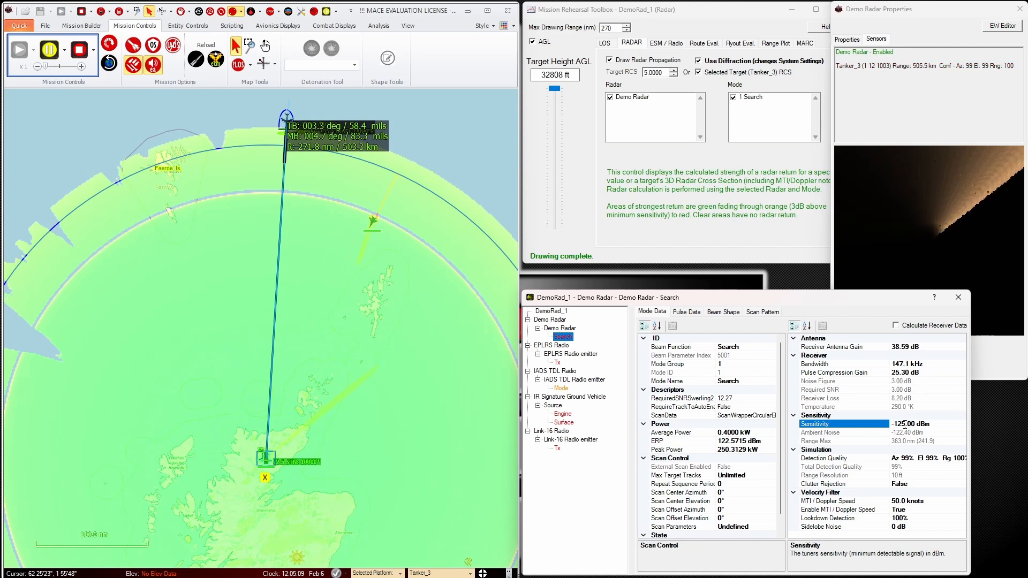
key("BackSpace")
type("0")
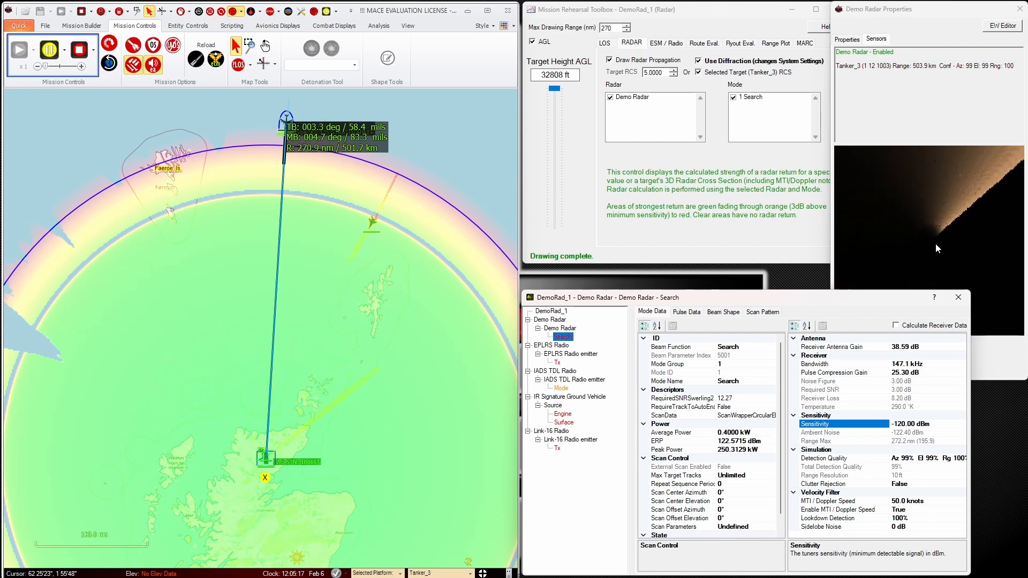
left_click(951, 72)
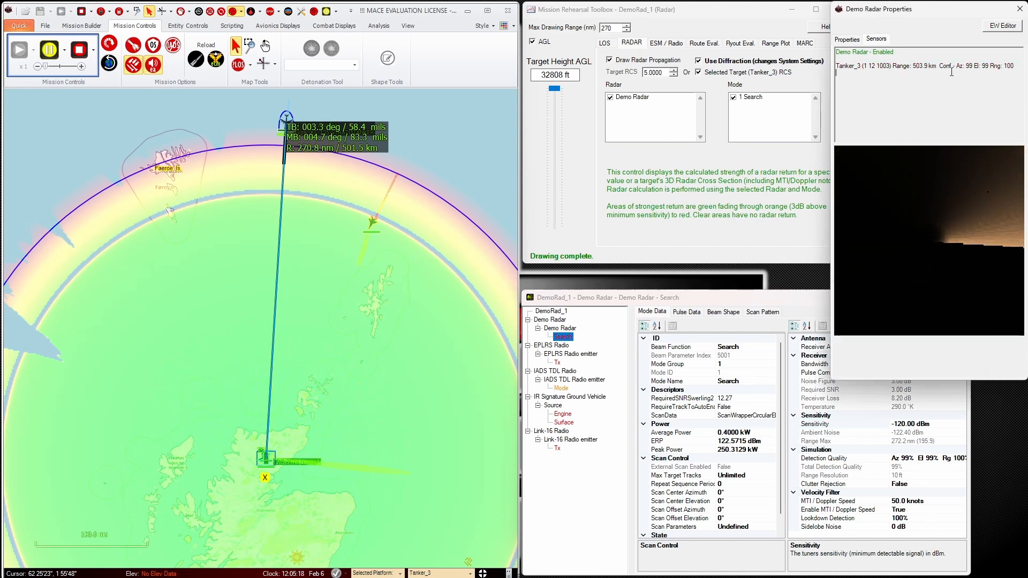
- Select the radar on the map, make the MiG-29 the target for its propagation display, and bring the Mission Rehearsal Toolbox forward
left_click(752, 432)
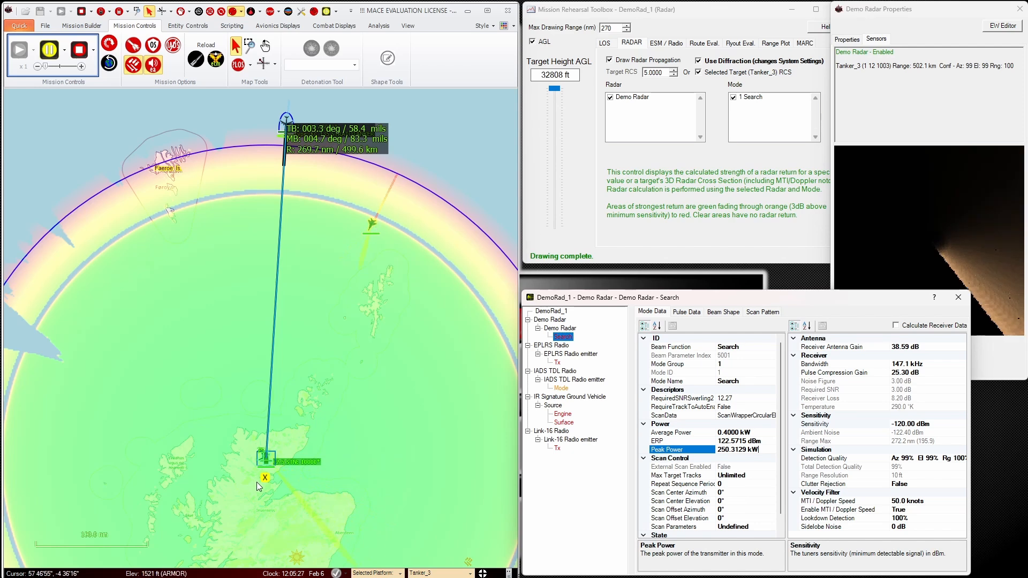
left_click(269, 461)
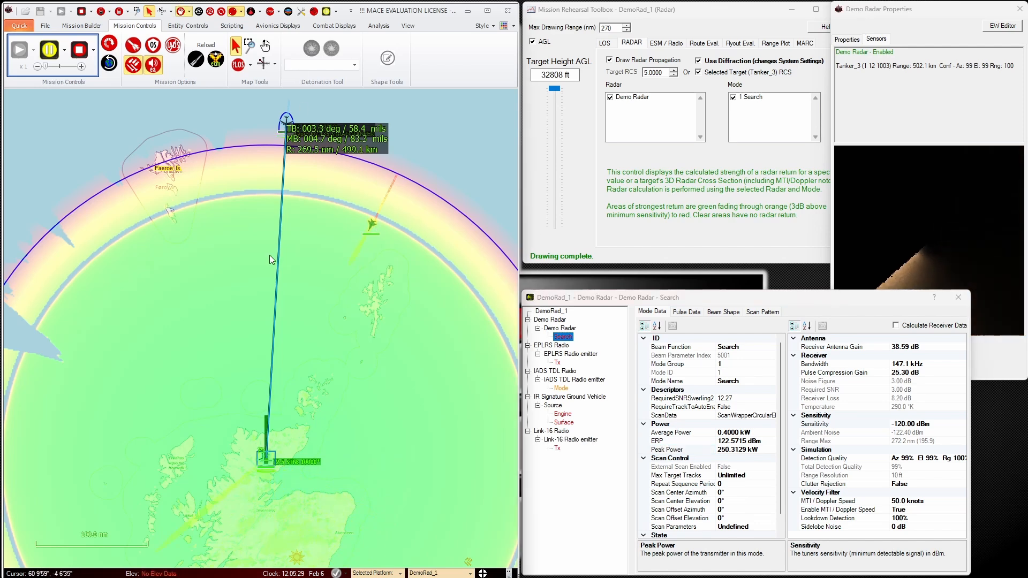
left_click(187, 25)
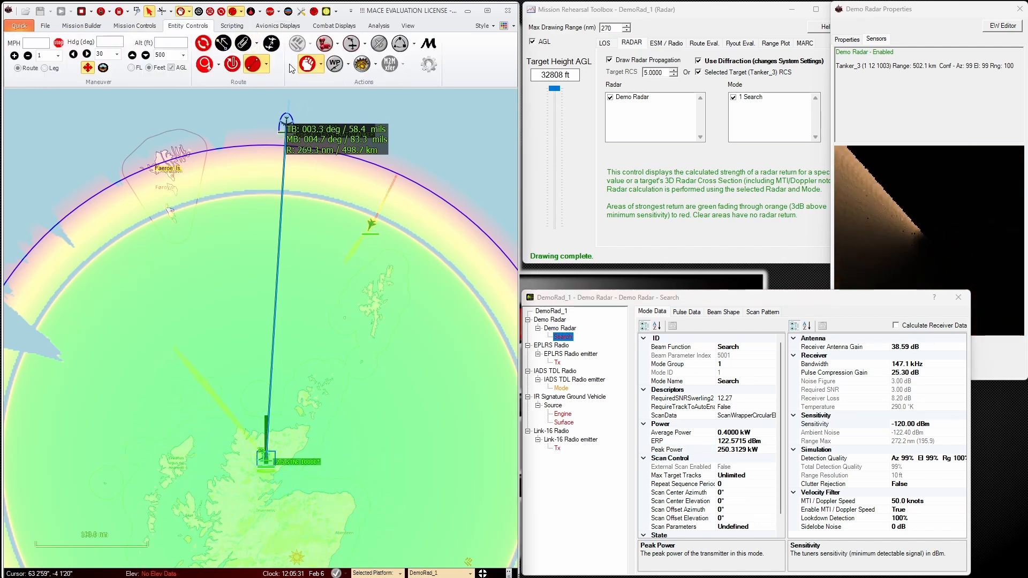
left_click(369, 224)
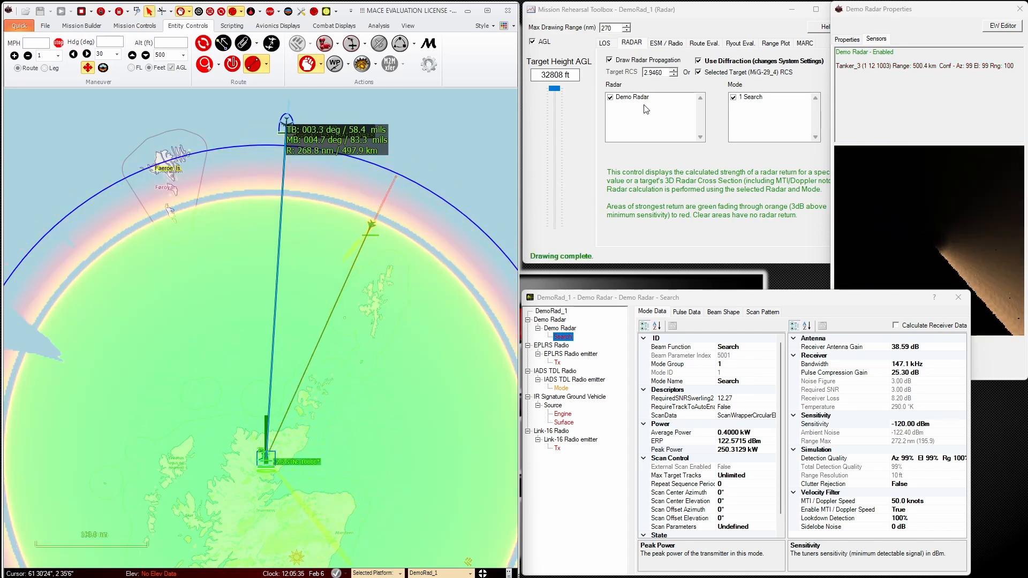
left_click(660, 61)
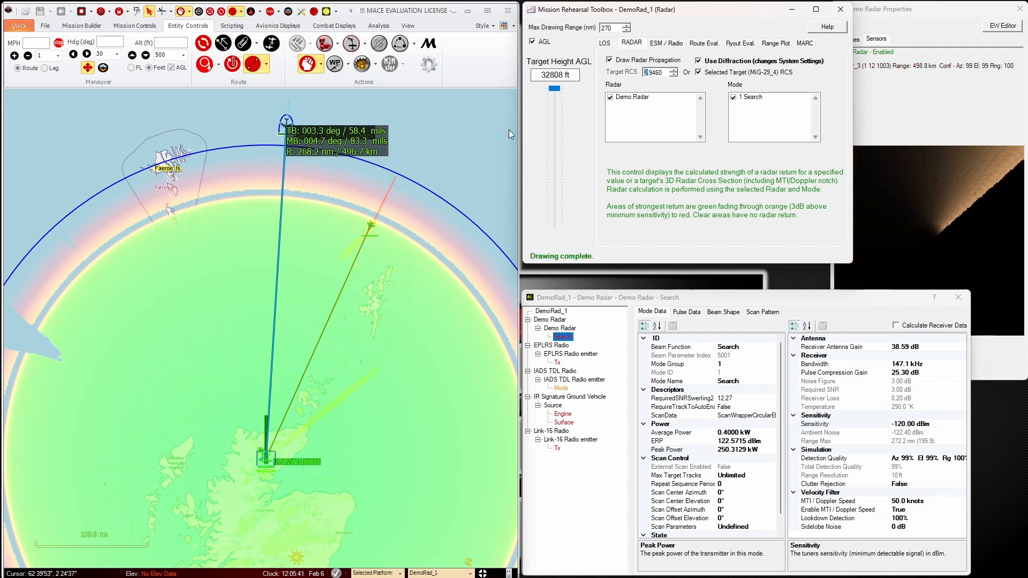
left_click(426, 229)
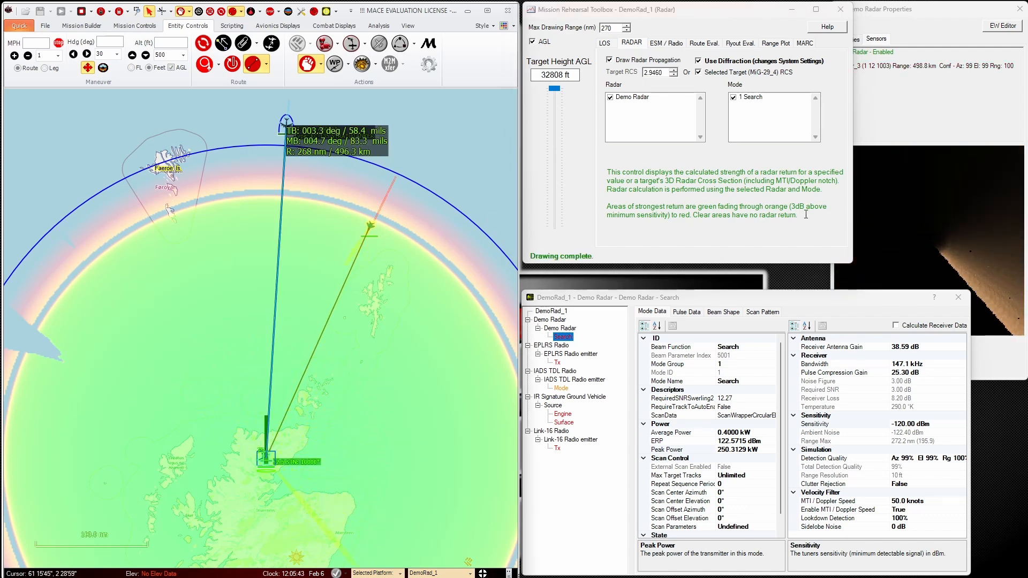
- Bring the radar's sensor detections forward and select the MiG-29 on the map as it approaches the radar
left_click(878, 150)
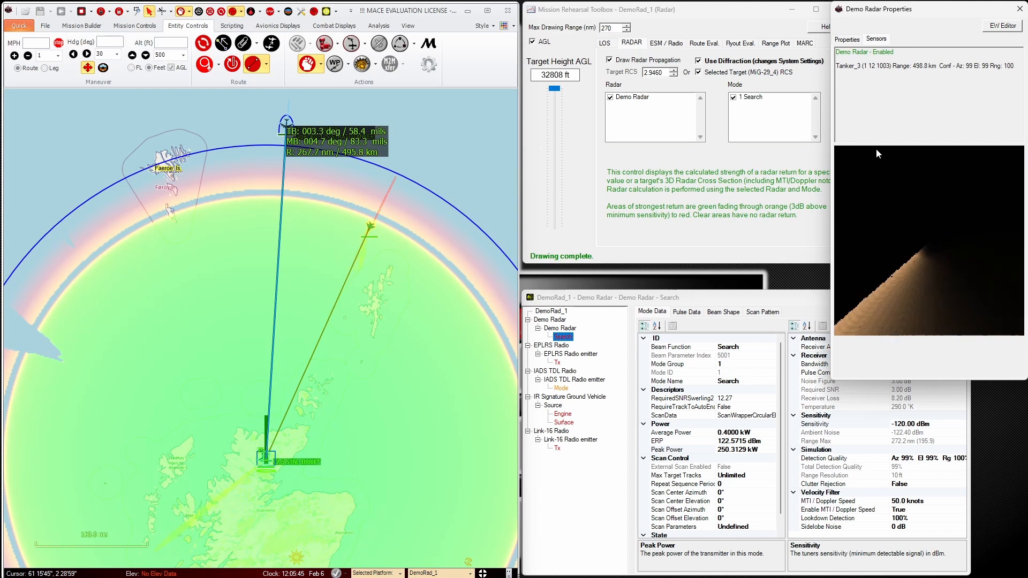
mouse_move(367, 230)
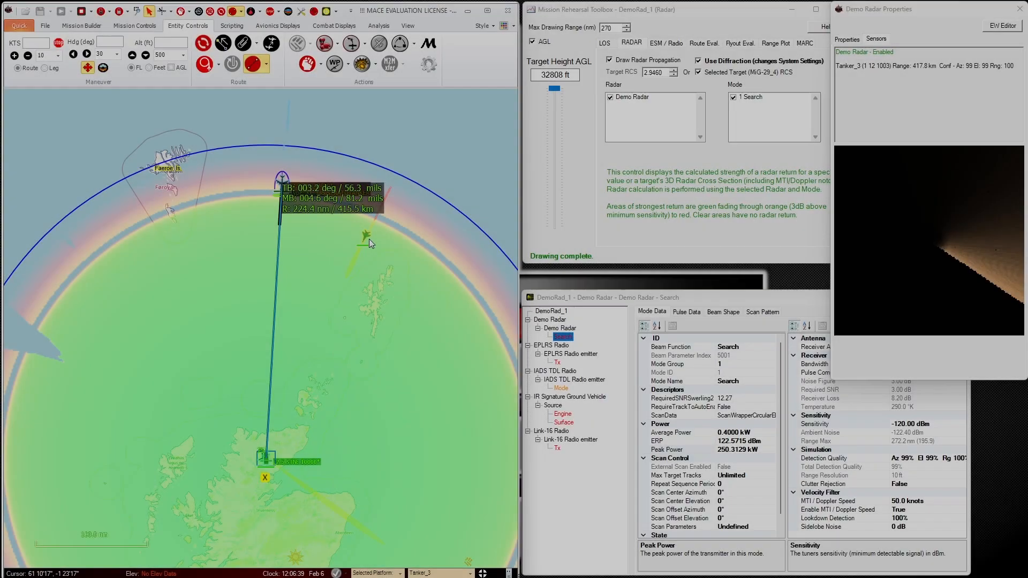
left_click(369, 241)
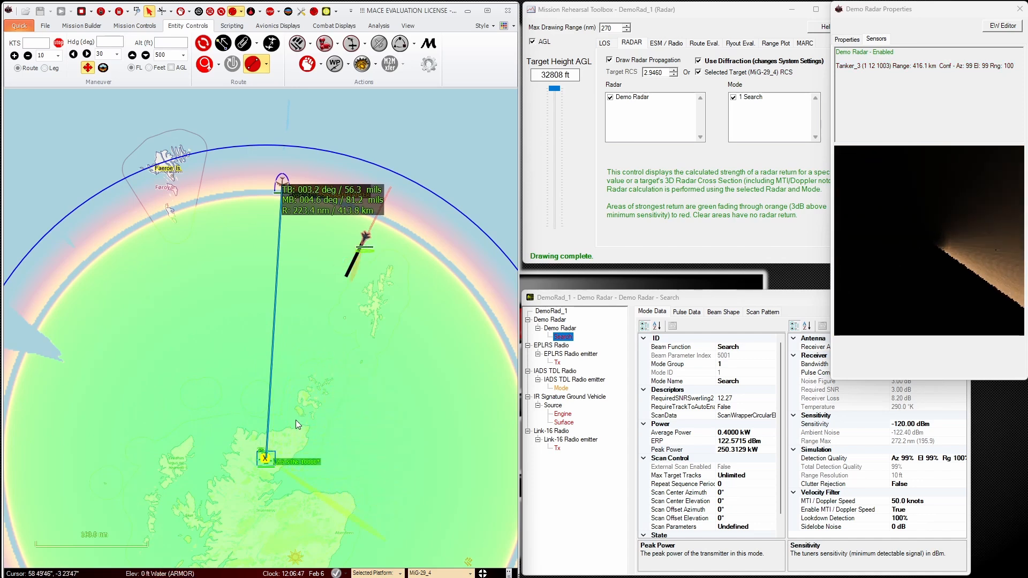
left_click(357, 267)
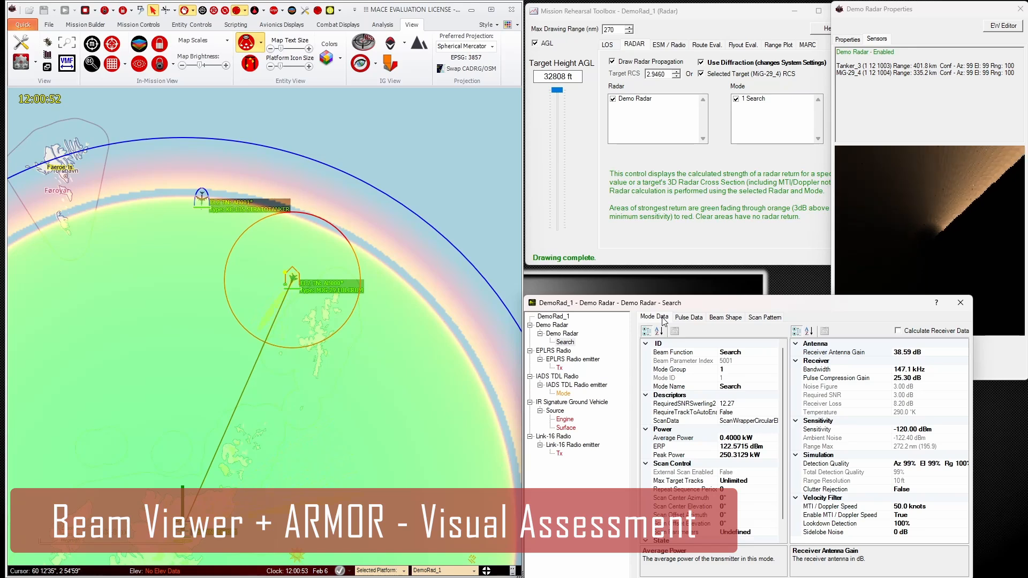
- Display the Search mode's beam shape, and switch to ARMOR to frame the radar site together with the tanker and MiG-29
left_click(738, 318)
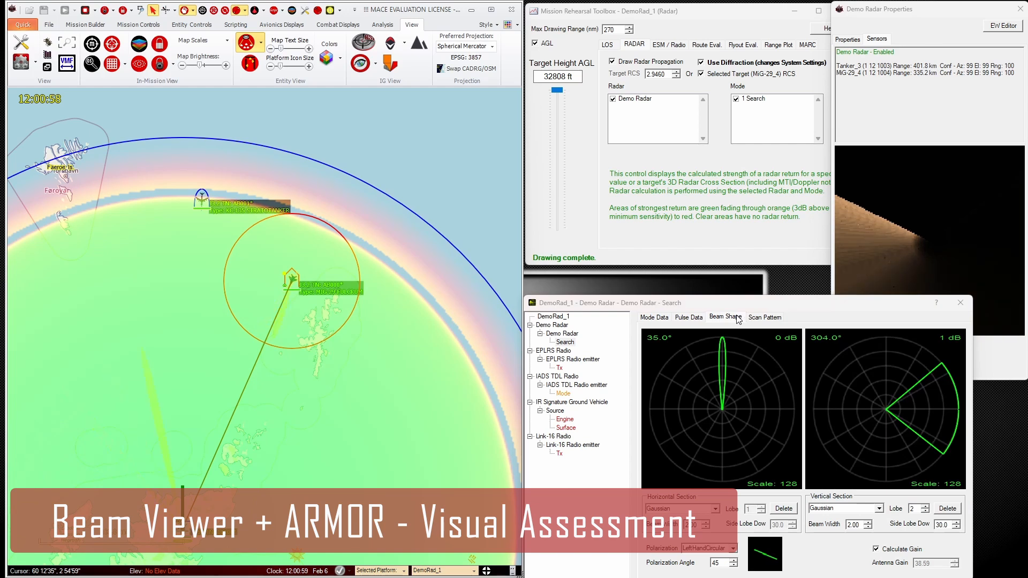
key("alt+Tab")
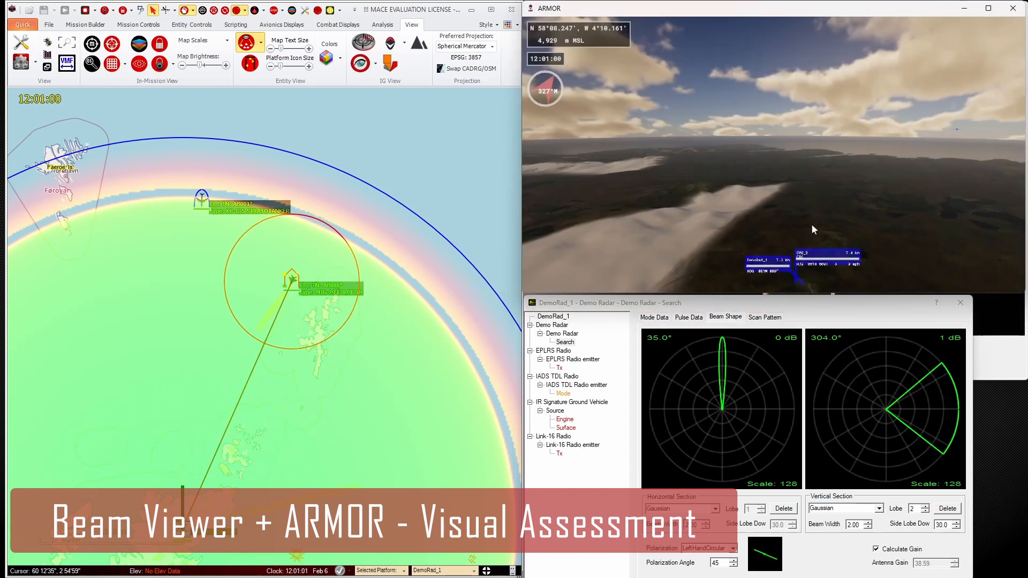
left_click_drag(814, 229, 793, 278)
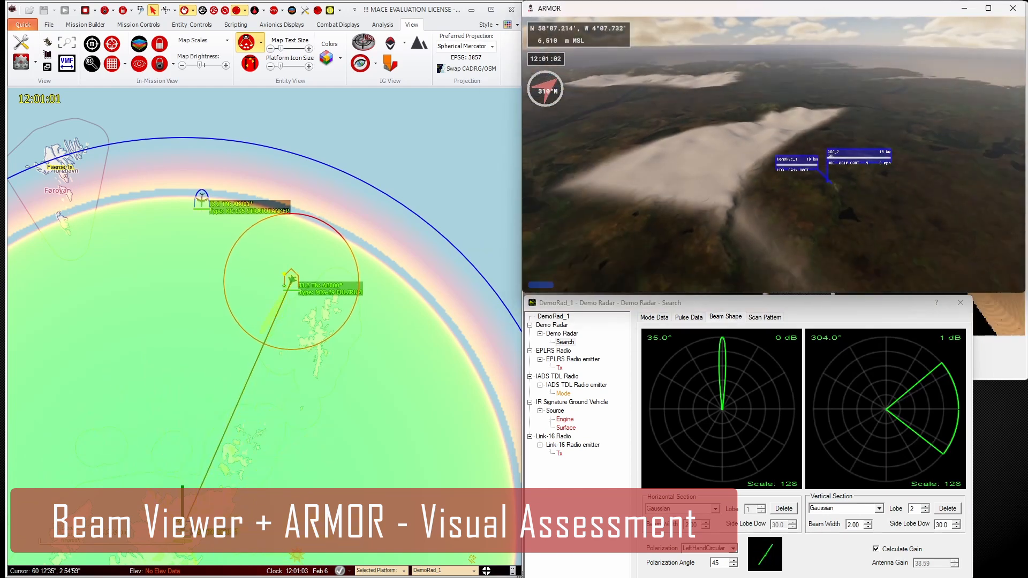
scroll(775, 155, "down", 10)
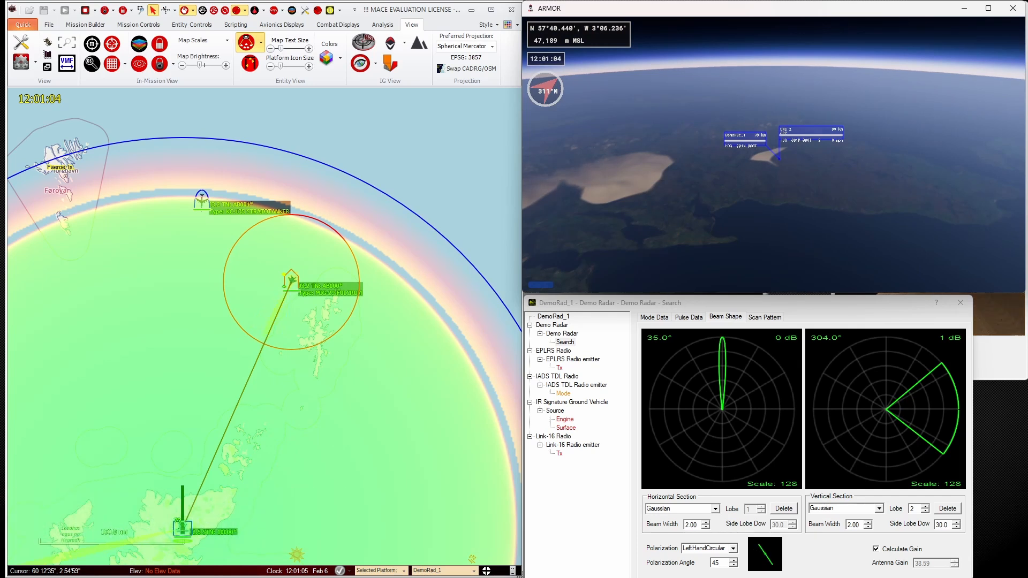
scroll(775, 156, "down", 2)
left_click_drag(774, 155, 846, 121)
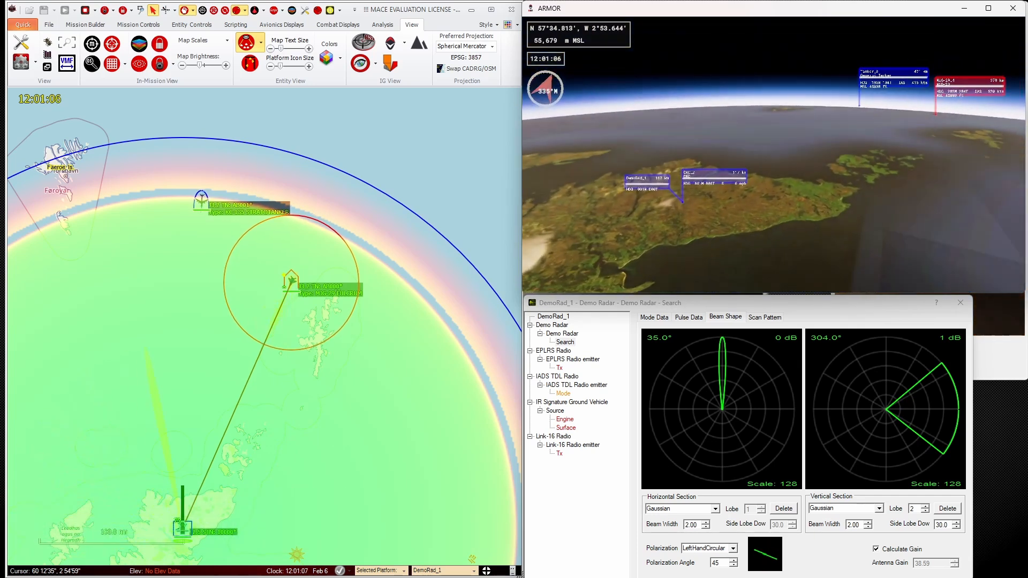
key("d")
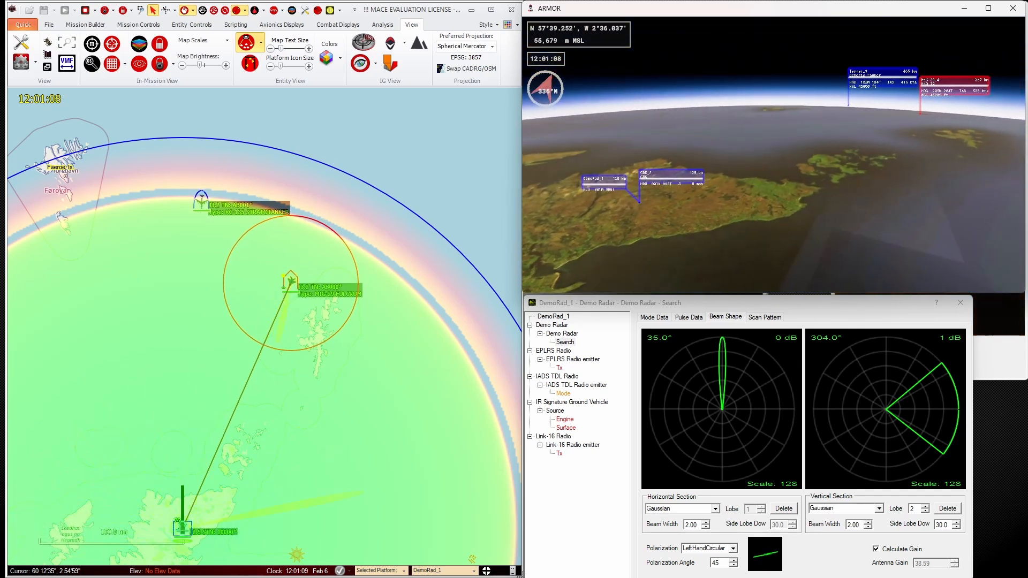
- Open the Beam Viewer Control in MACE and set the Target RCS to 20 m² and the beam opacity to 56
left_click(386, 67)
left_click_drag(609, 324, 526, 320)
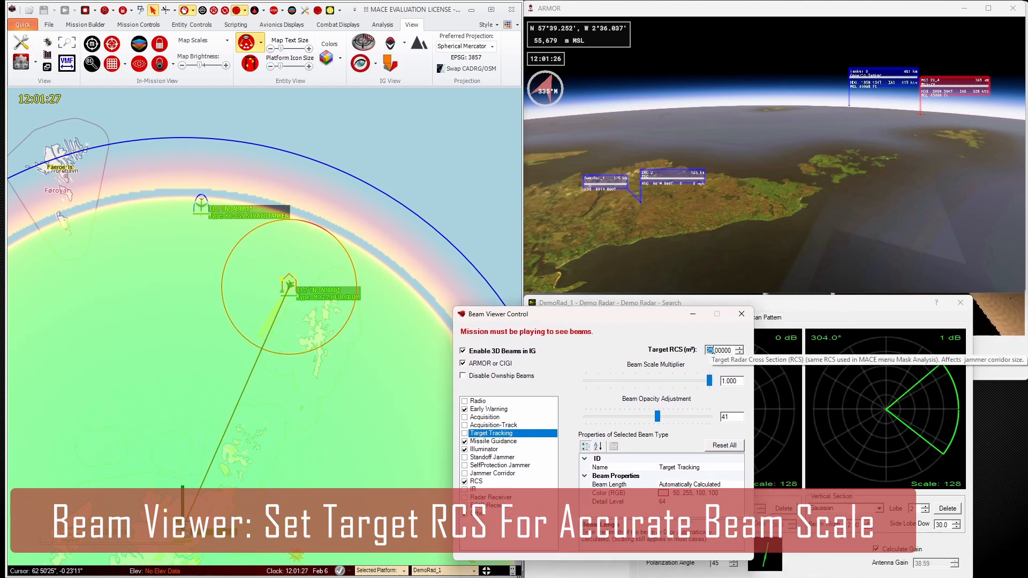
left_click(713, 351)
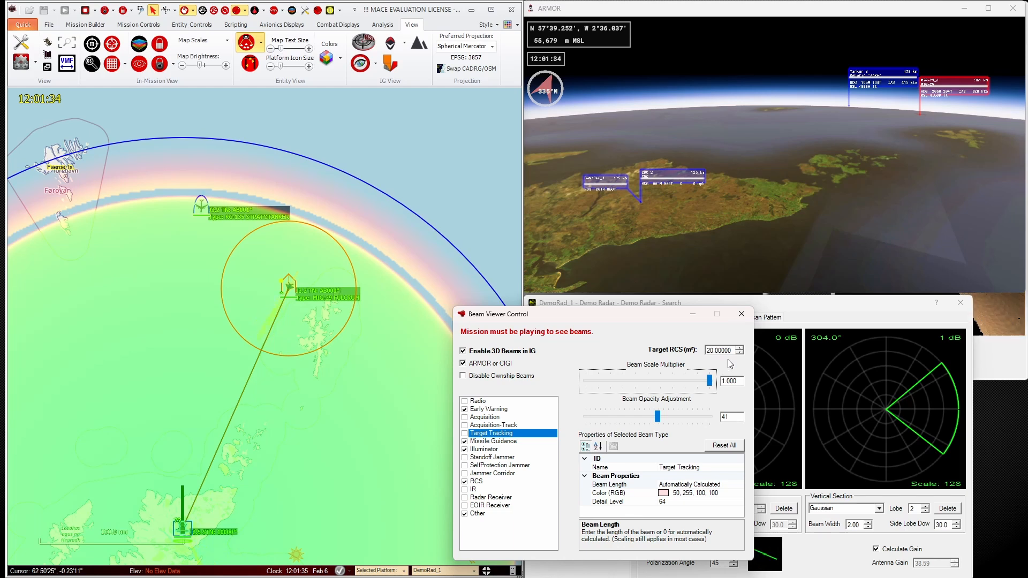
left_click_drag(660, 415, 663, 416)
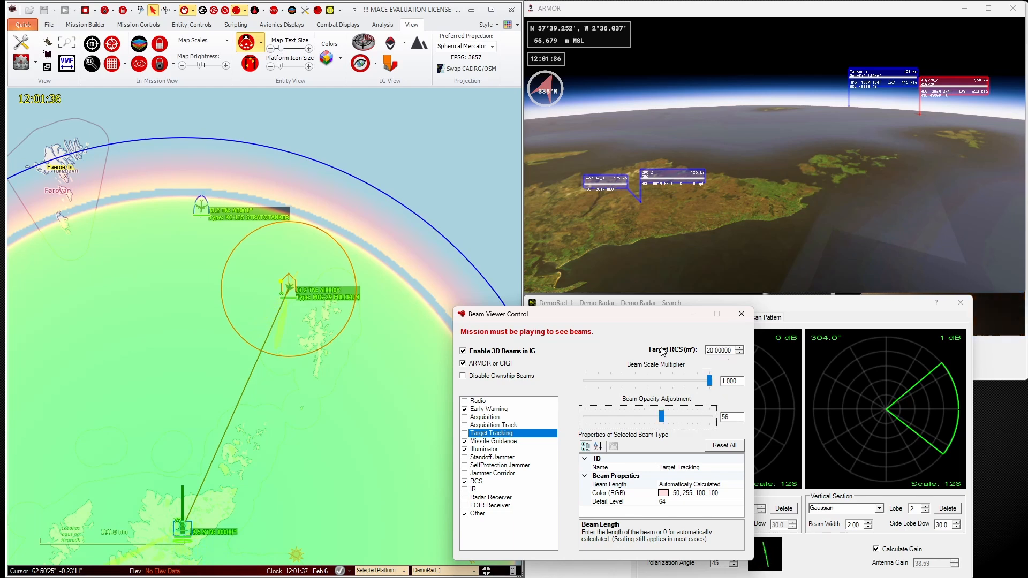
- Minimise the Beam Viewer Control and turn on the beam display in ARMOR
left_click_drag(664, 319, 653, 318)
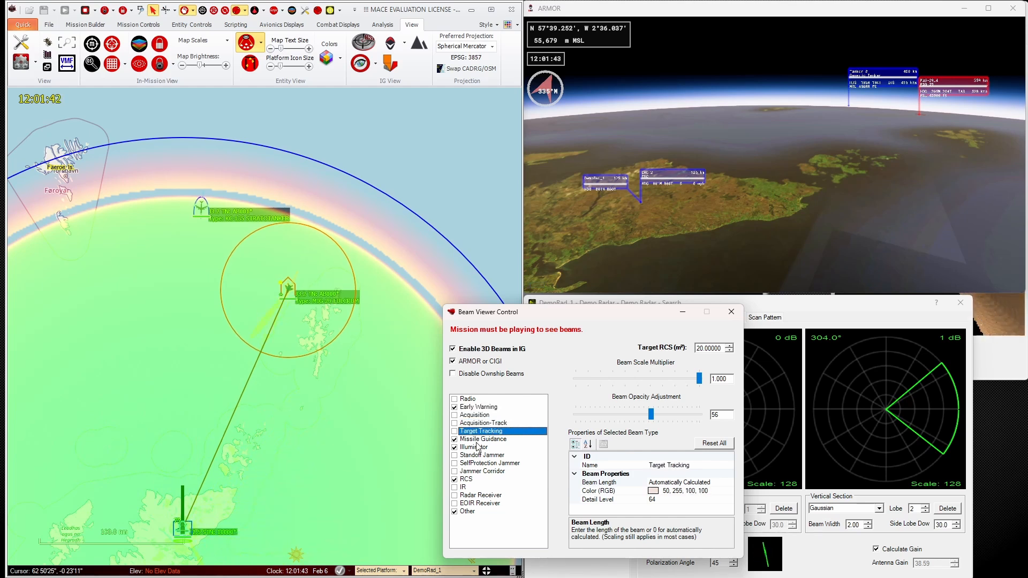
left_click_drag(653, 313, 394, 282)
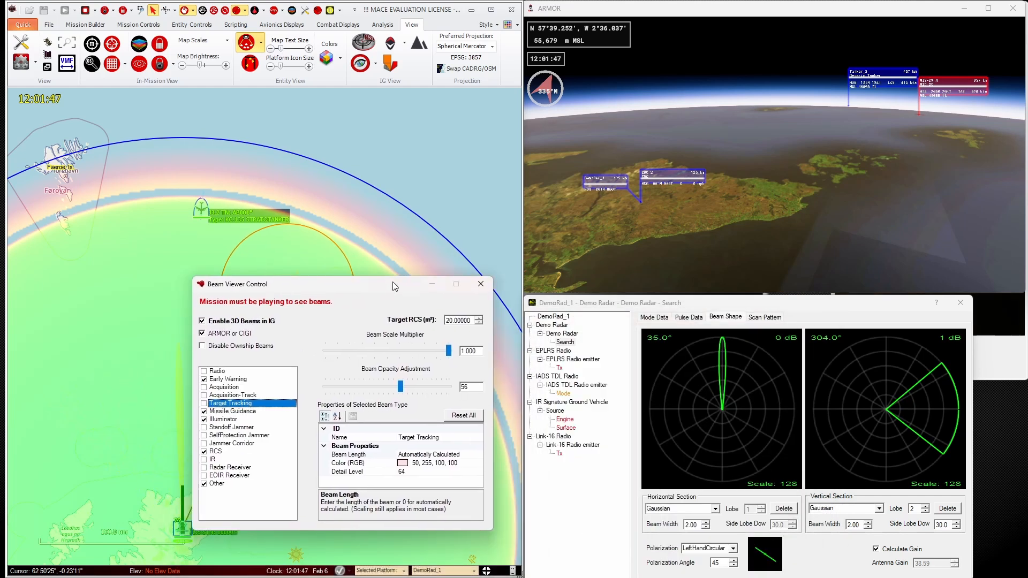
left_click(430, 284)
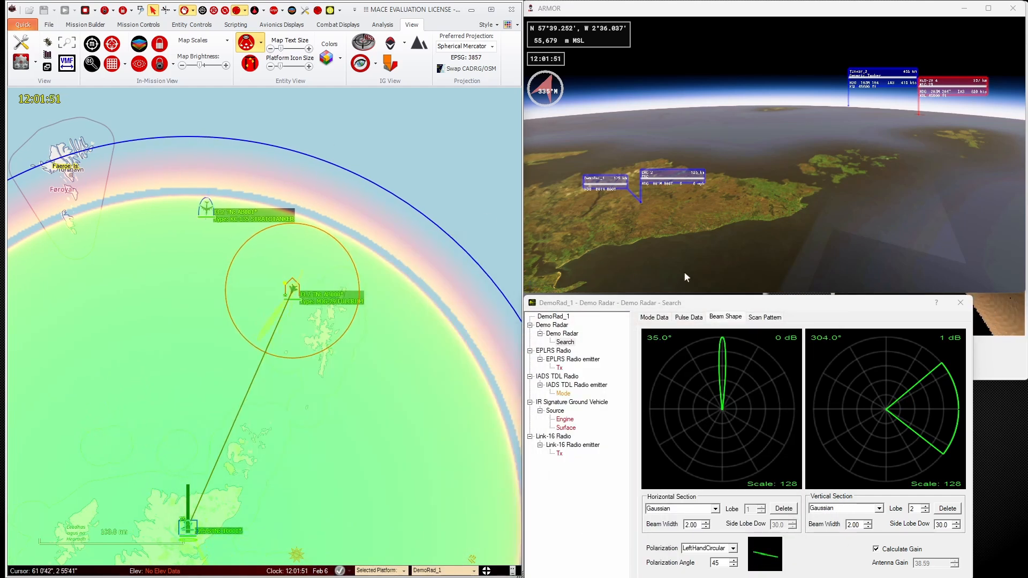
left_click(701, 259)
key("b")
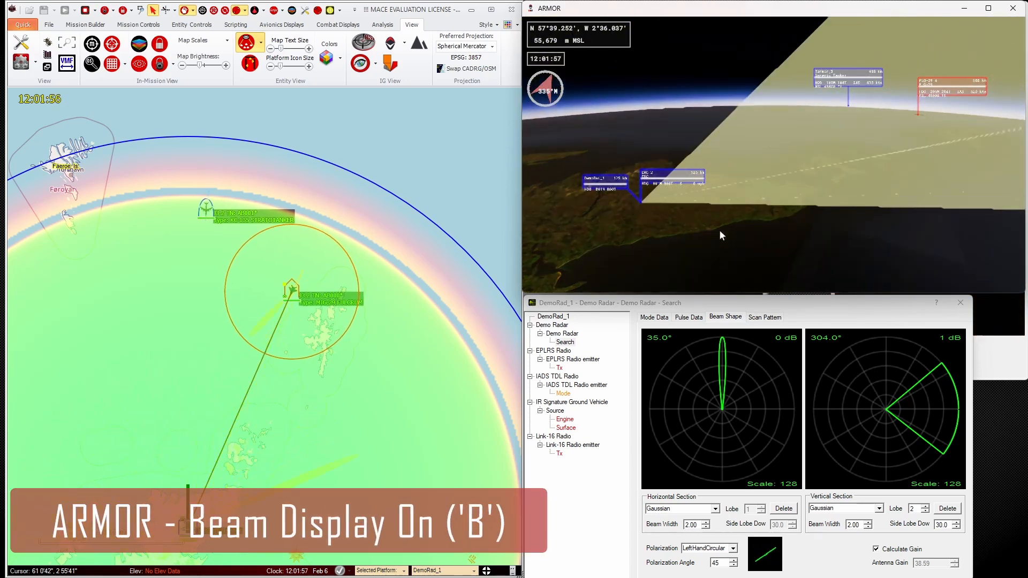
- Try extra upper lobes on the vertical section of the Search beam, and delete them
left_click(946, 372)
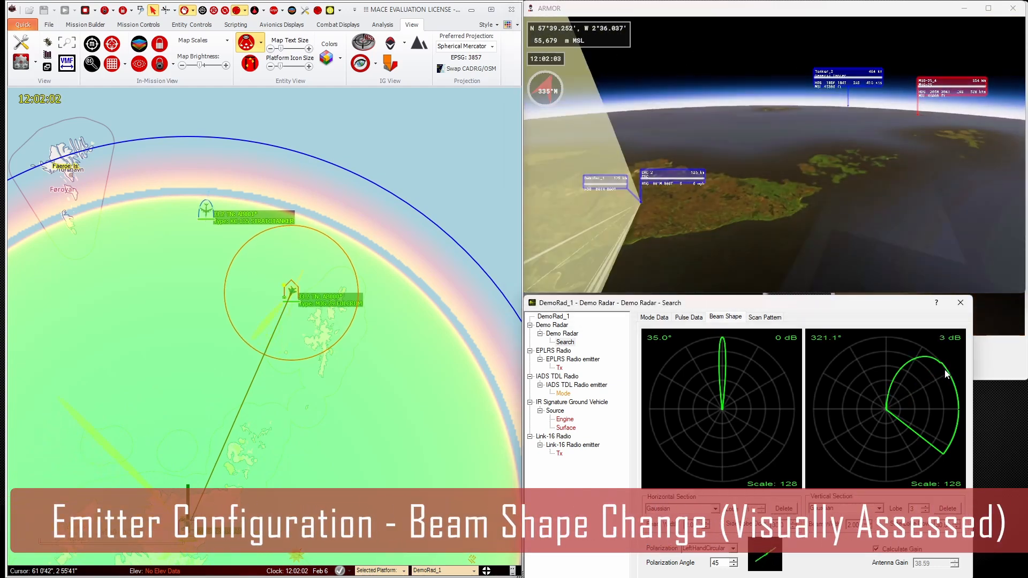
left_click(946, 373)
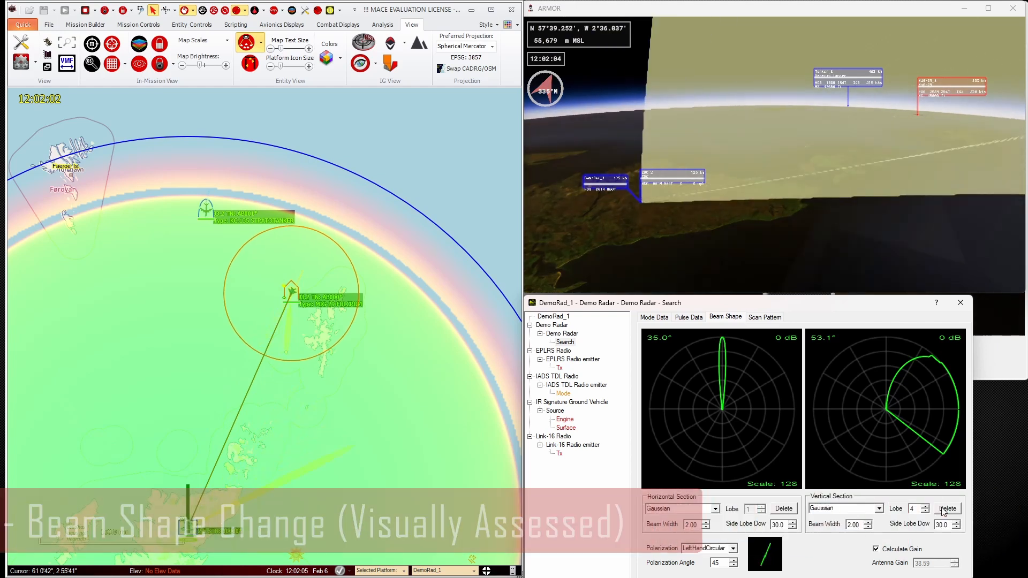
left_click(944, 510)
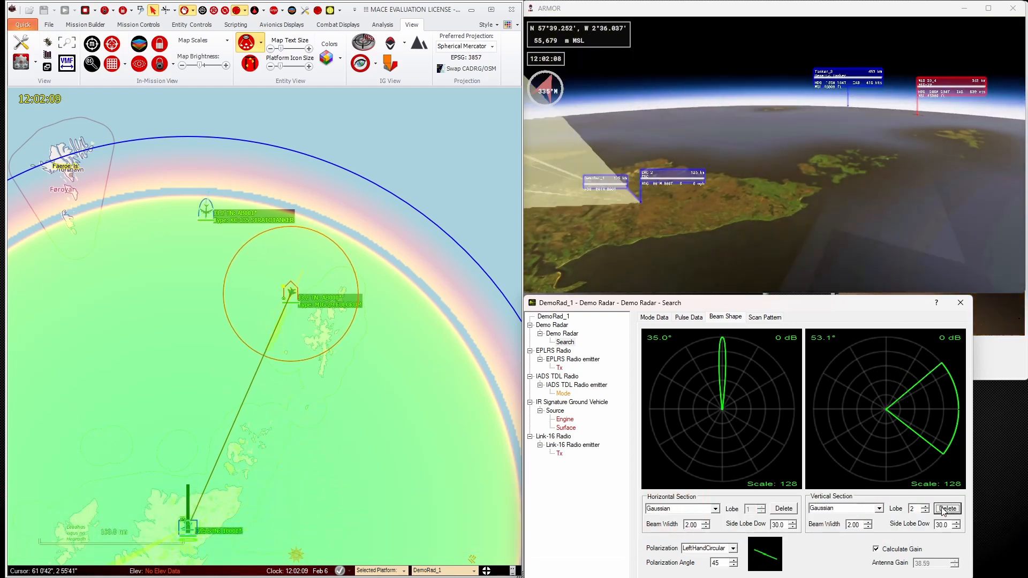
- Delete the vertical section's remaining extra lobes and redraw its beam as a wide fan around the horizontal
left_click(946, 509)
left_click(946, 509)
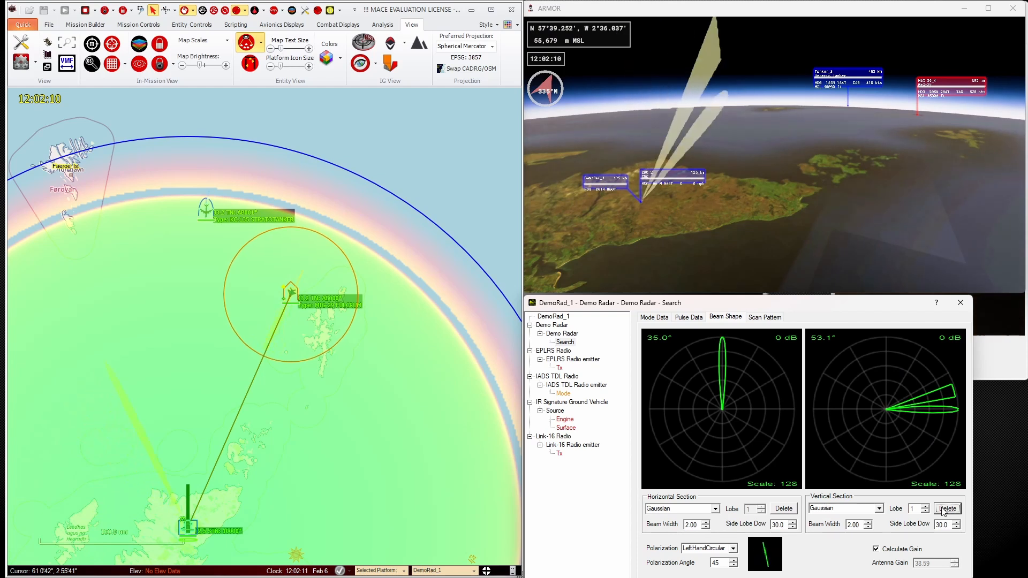
left_click(943, 509)
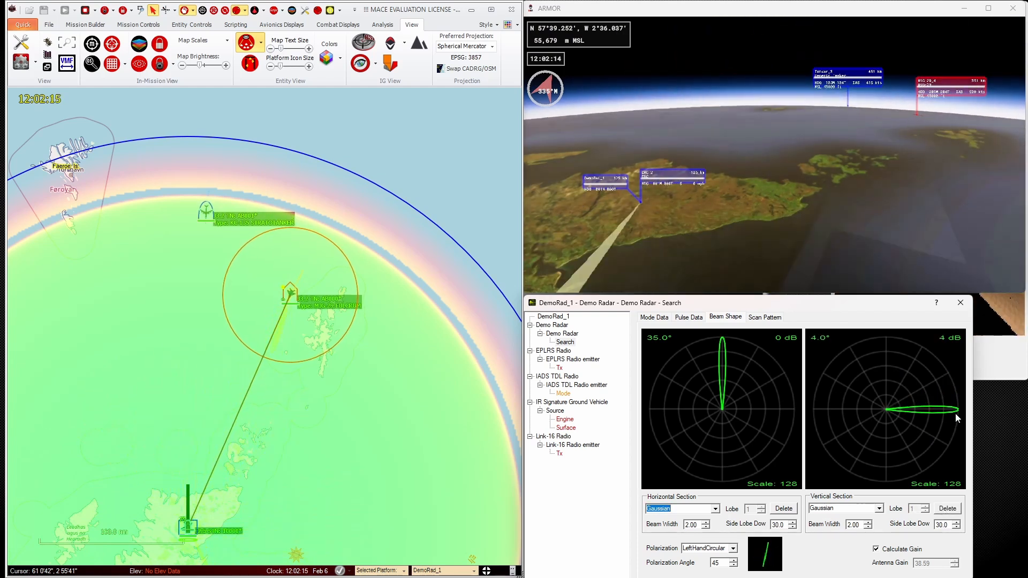
left_click_drag(955, 397, 954, 377)
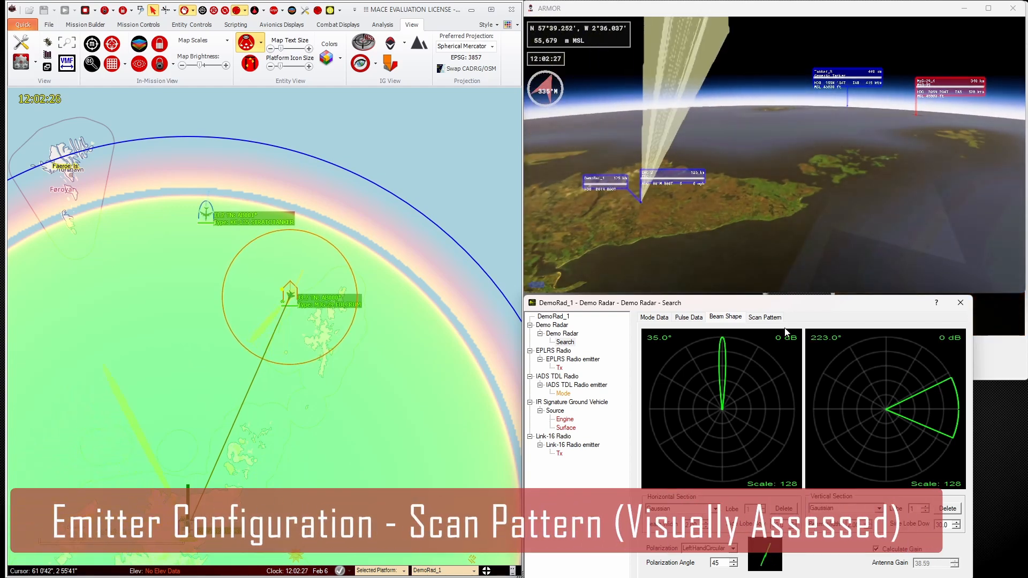
- Set the Search scan pattern's Start Elevation to 60 and its Period to 12
left_click(766, 318)
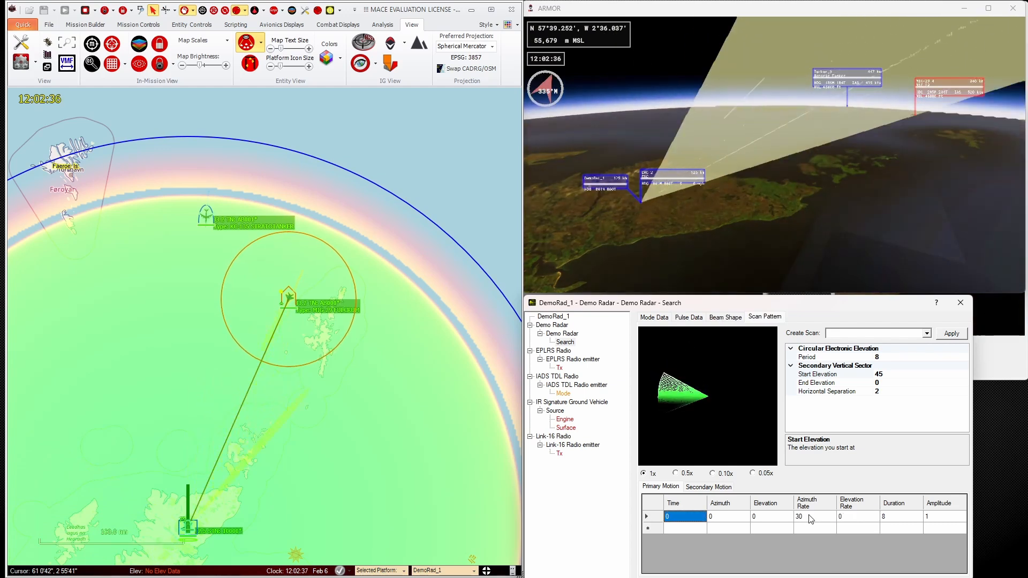
left_click(899, 374)
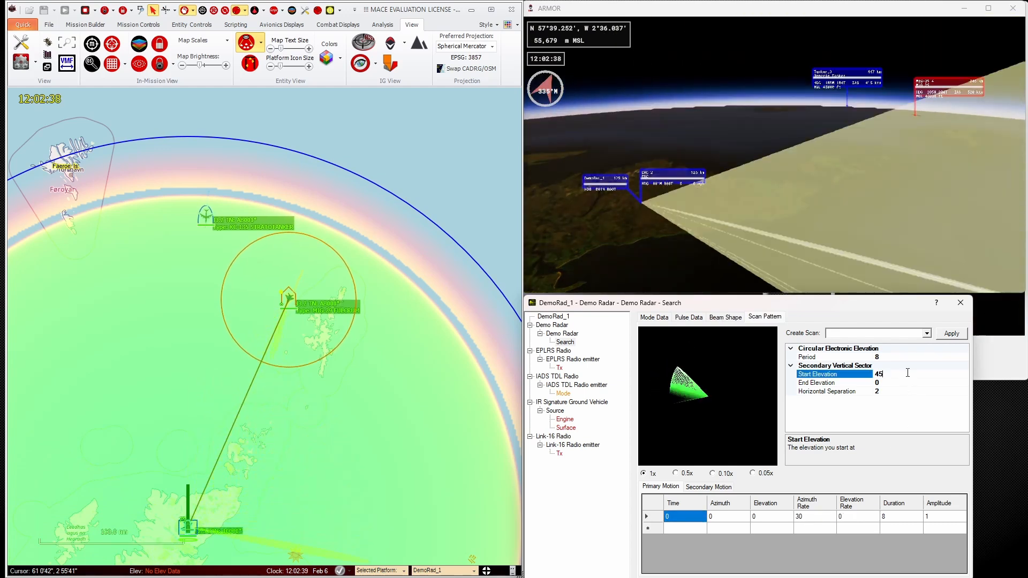
left_click(892, 372)
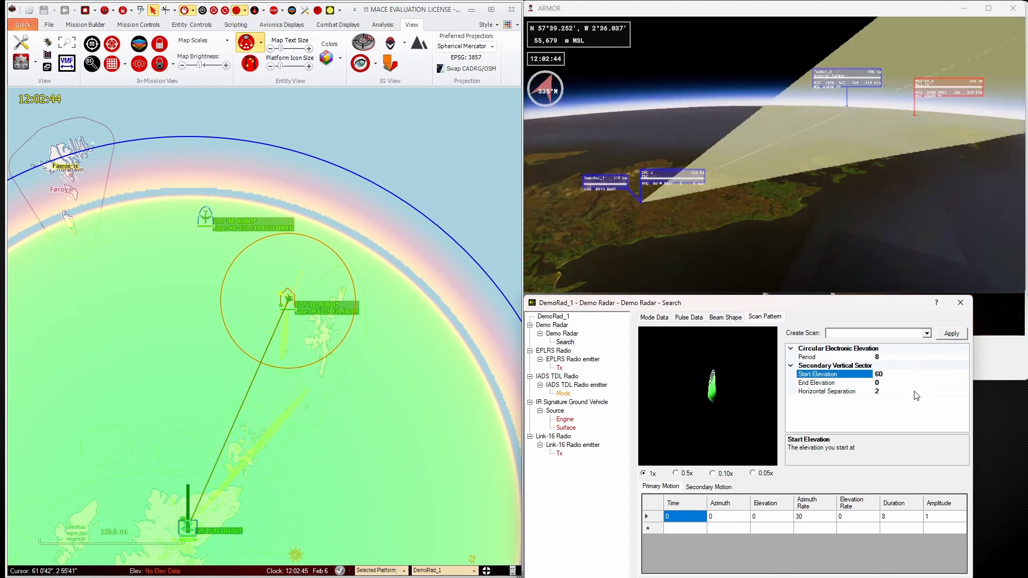
left_click(902, 357)
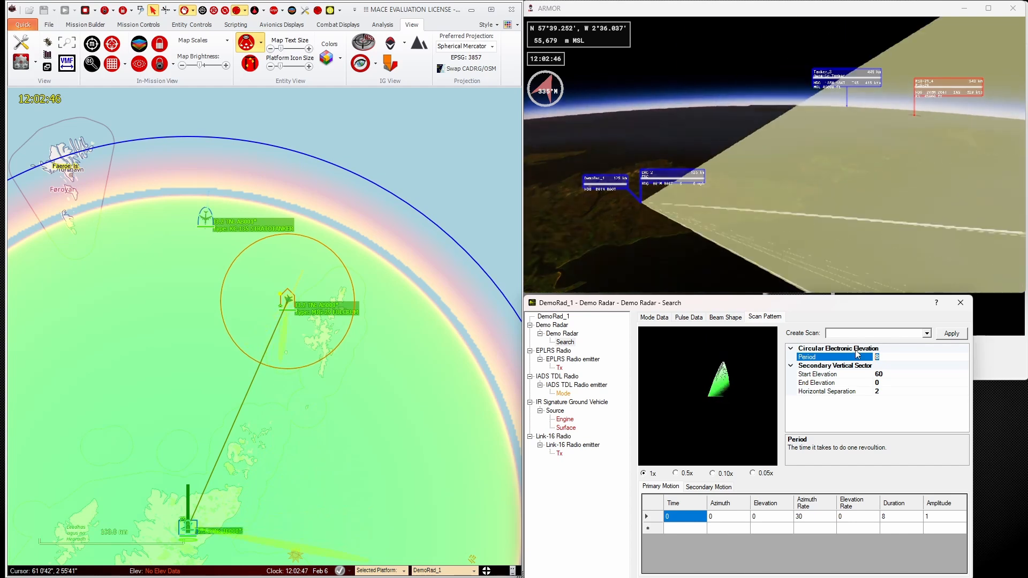
type("12")
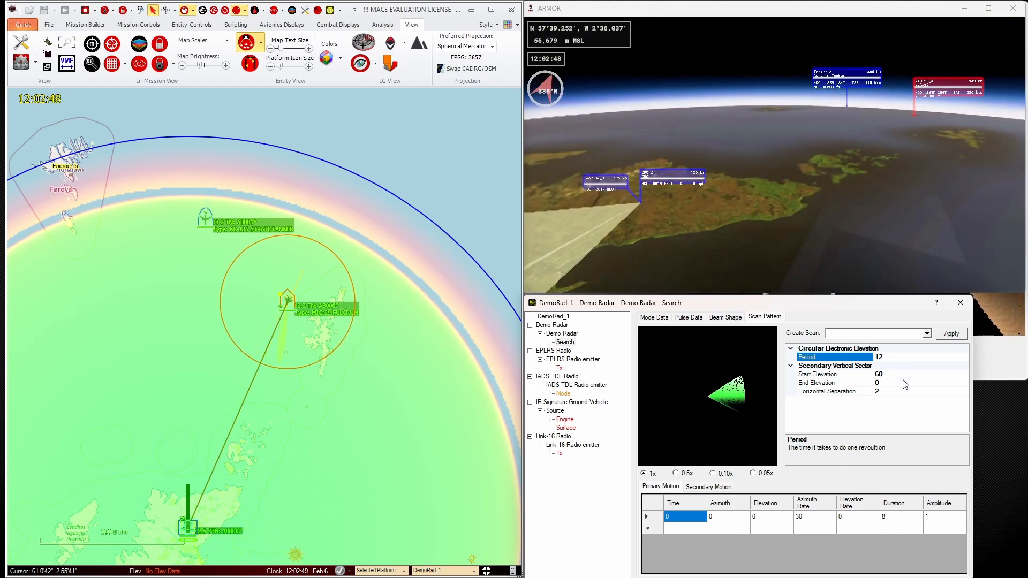
- Apply a Start Elevation of 30 and a Period of 30 to the Search scan pattern
left_click(927, 334)
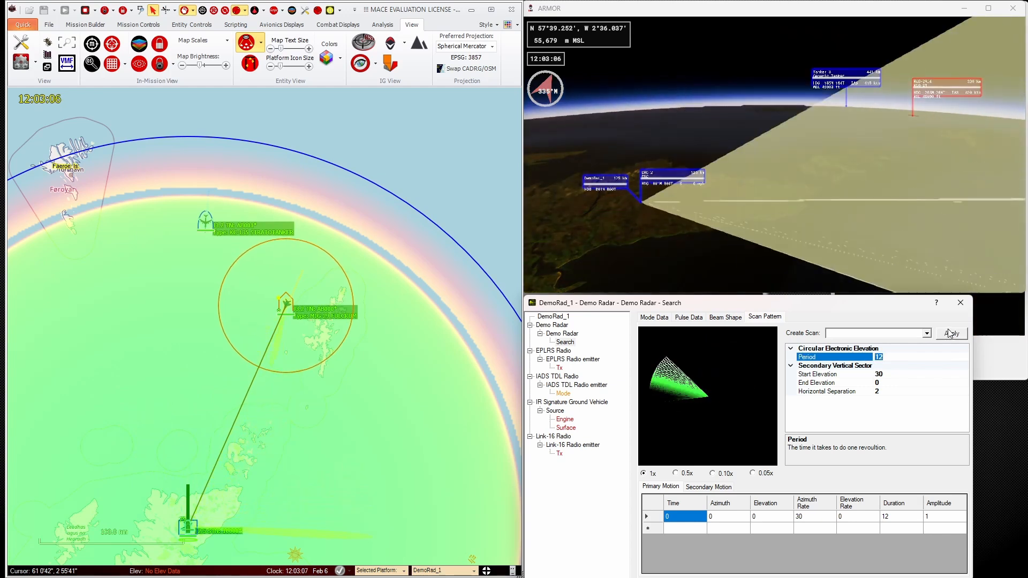
type("30")
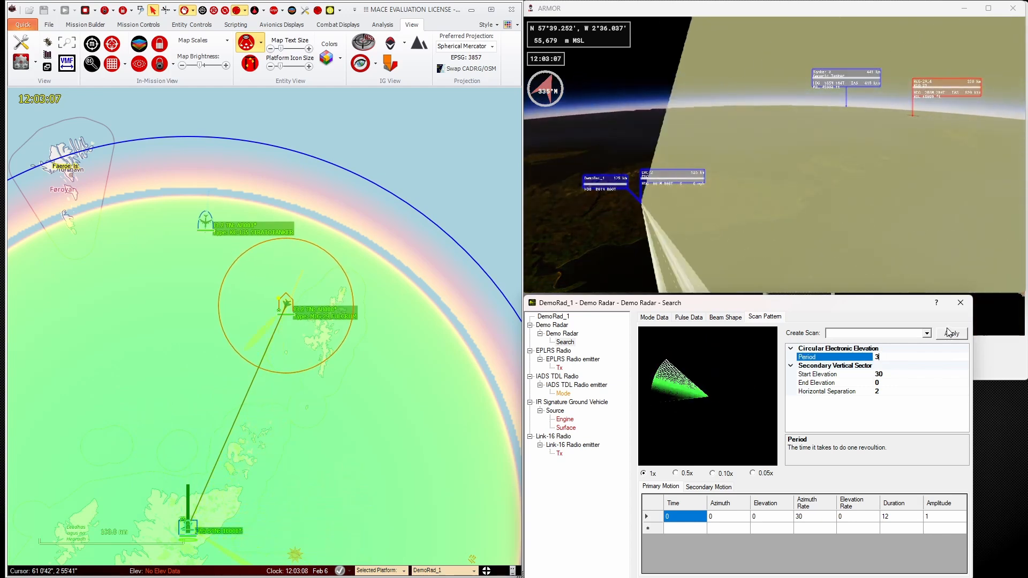
left_click(950, 333)
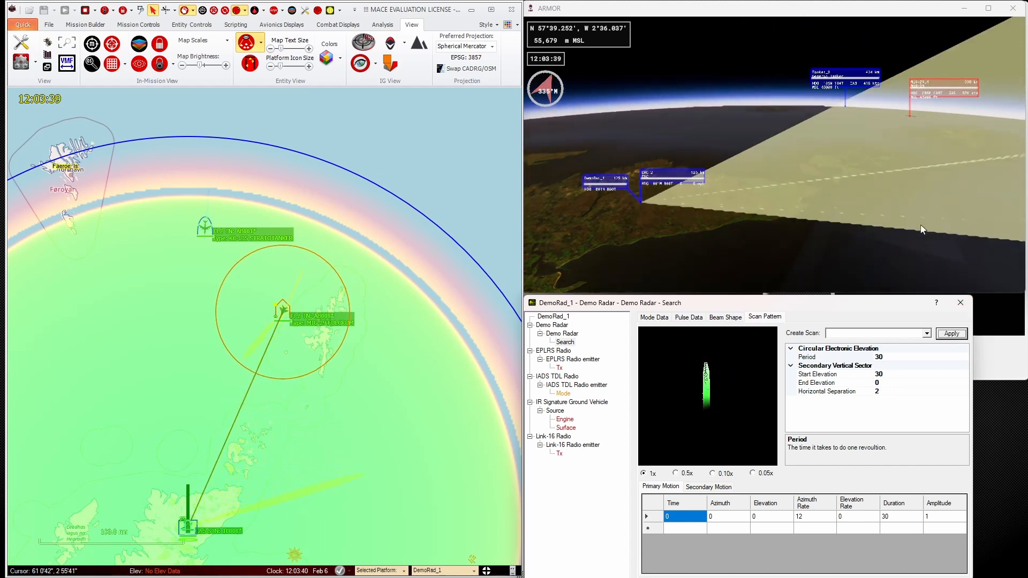
- Check the slower scan from another angle in ARMOR, and apply a Period of 8 to the scan pattern
left_click(923, 227)
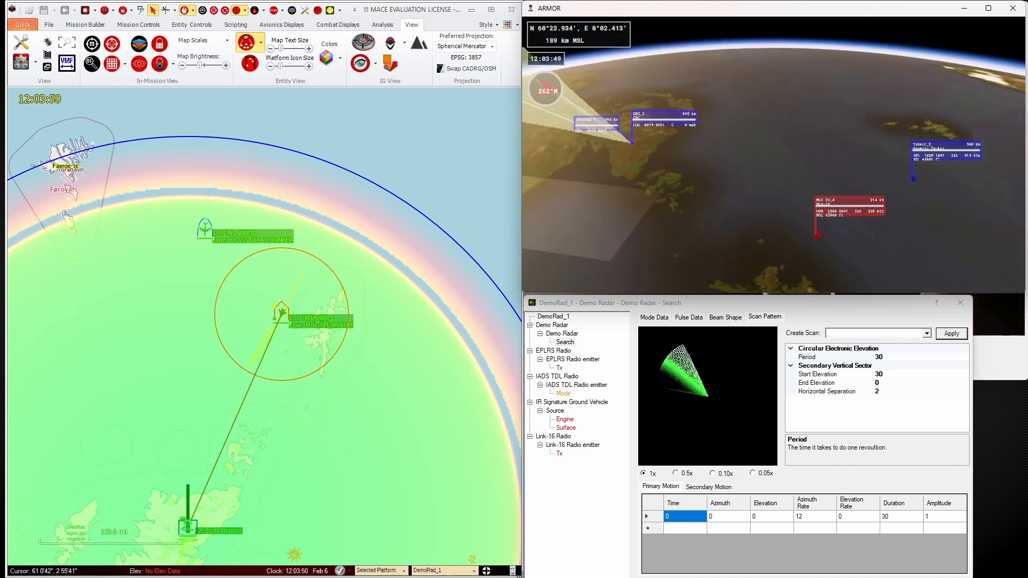
left_click(917, 354)
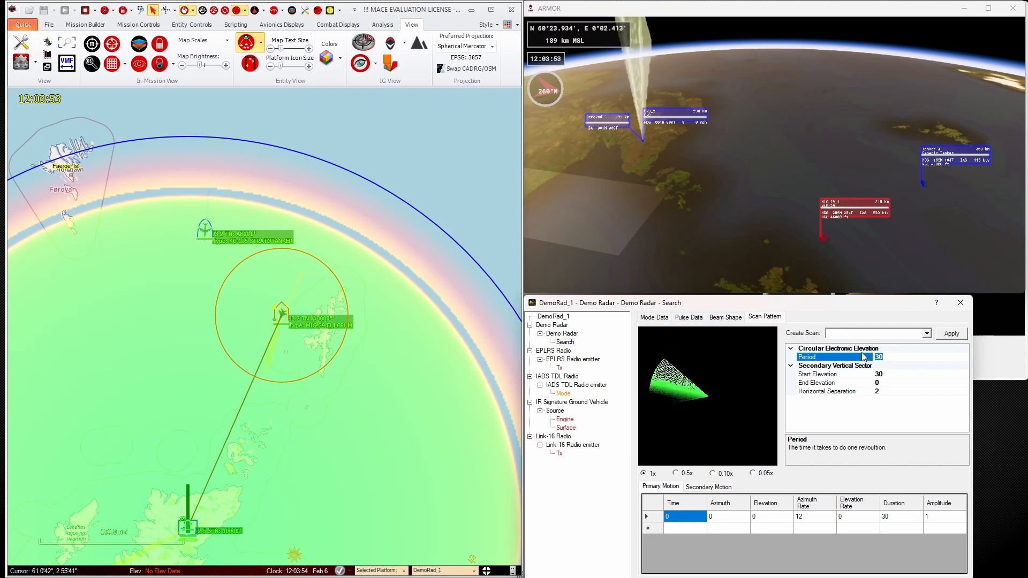
left_click(951, 334)
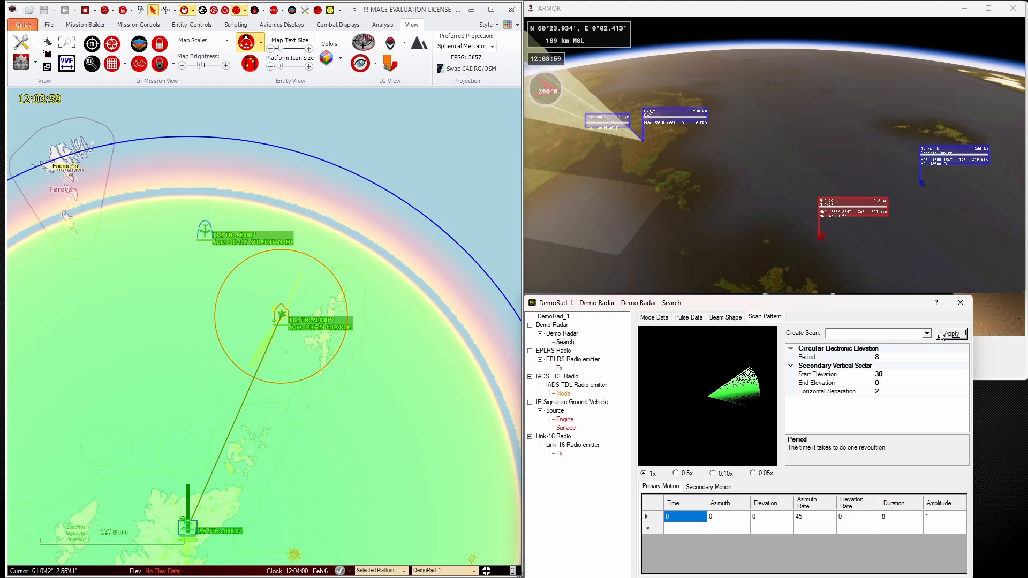
- Set the Search mode's Average Power to 0.2 kW and save the Demo Radar device
left_click(662, 318)
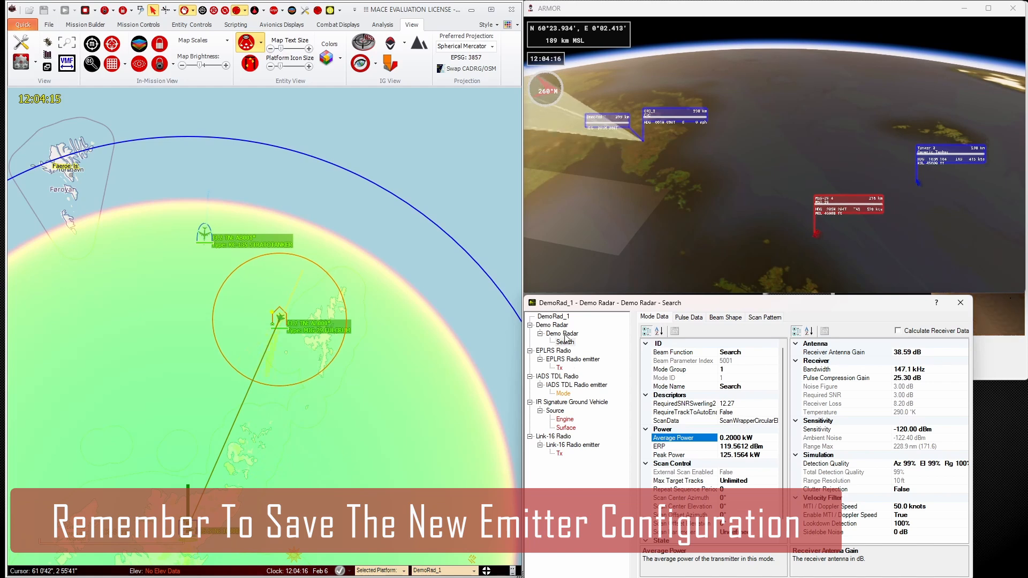
left_click(552, 325)
right_click(555, 326)
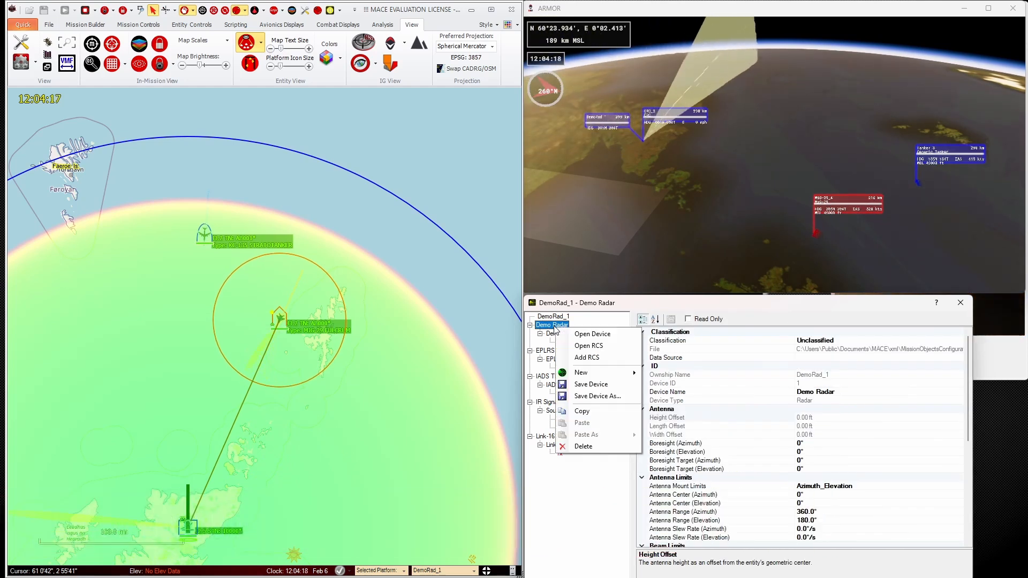
left_click(599, 385)
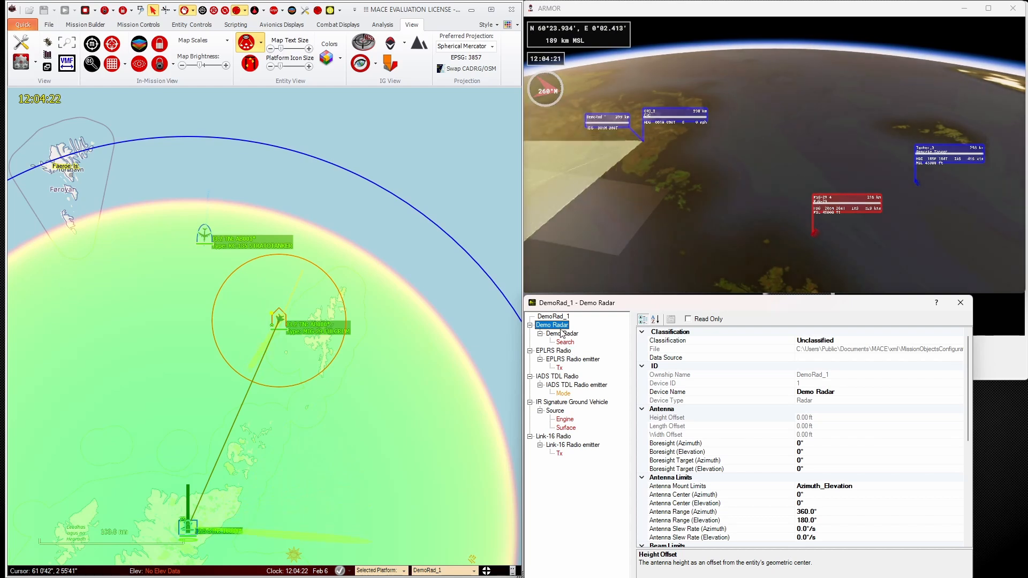
- Save a copy of the Demo Radar device over the existing Demo Radar file in the Emitters UserData folder
right_click(561, 328)
left_click(607, 394)
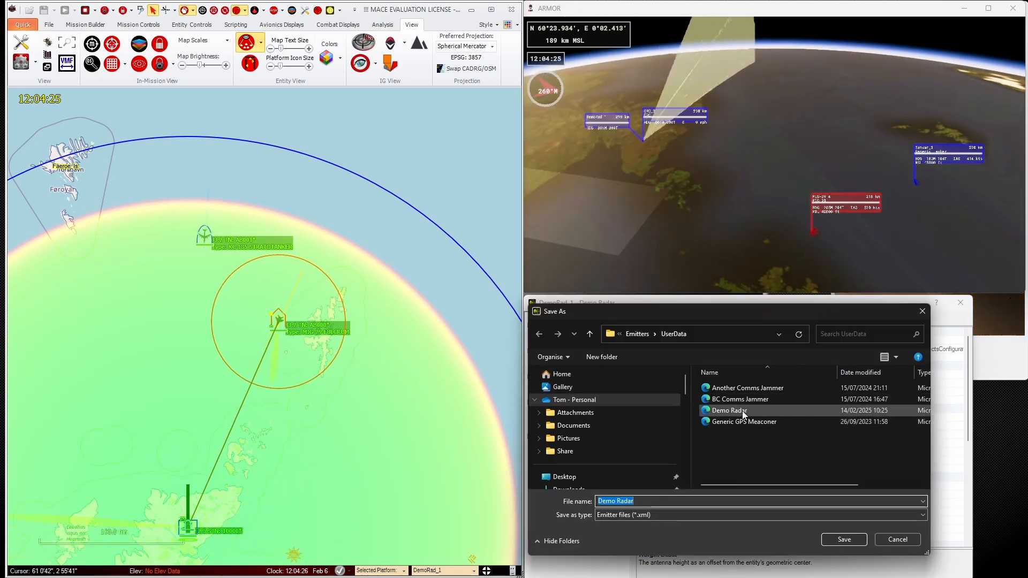
double_click(742, 412)
left_click(542, 294)
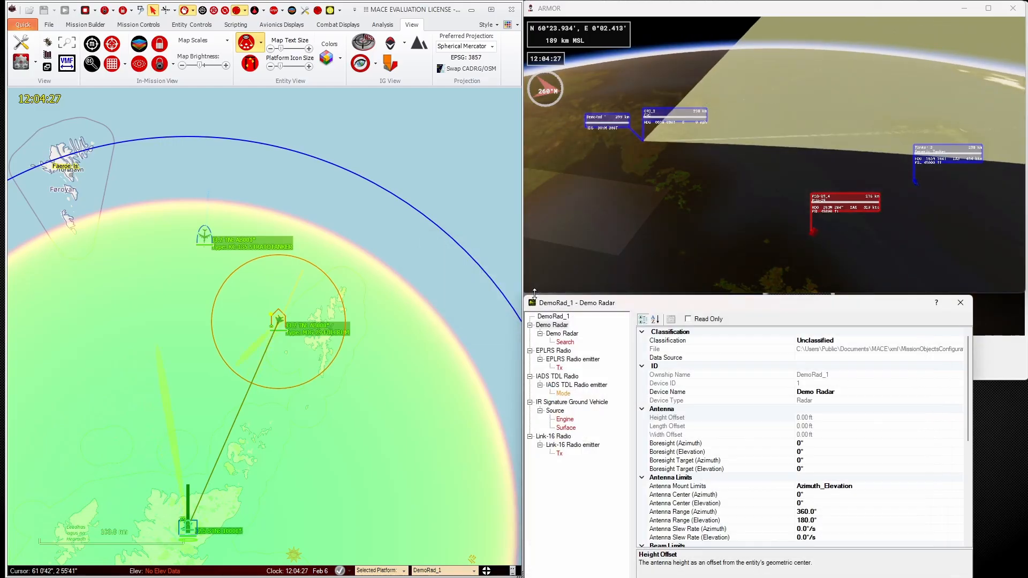